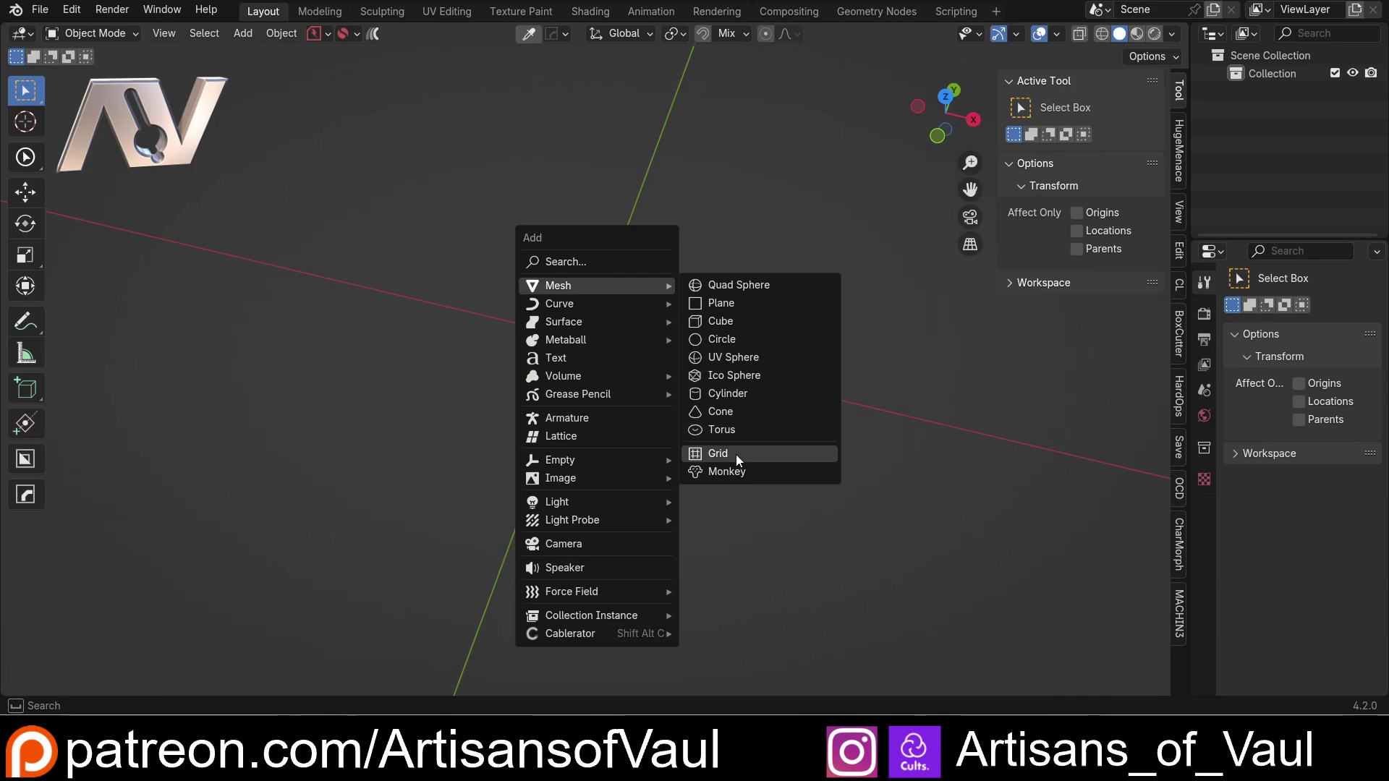
- Add a grid with 20 X and Y subdivisions, enter Edit Mode and orbit toward top view
{"action": "left_click", "coordinate": [736, 455]}
{"action": "left_click", "coordinate": [239, 487]}
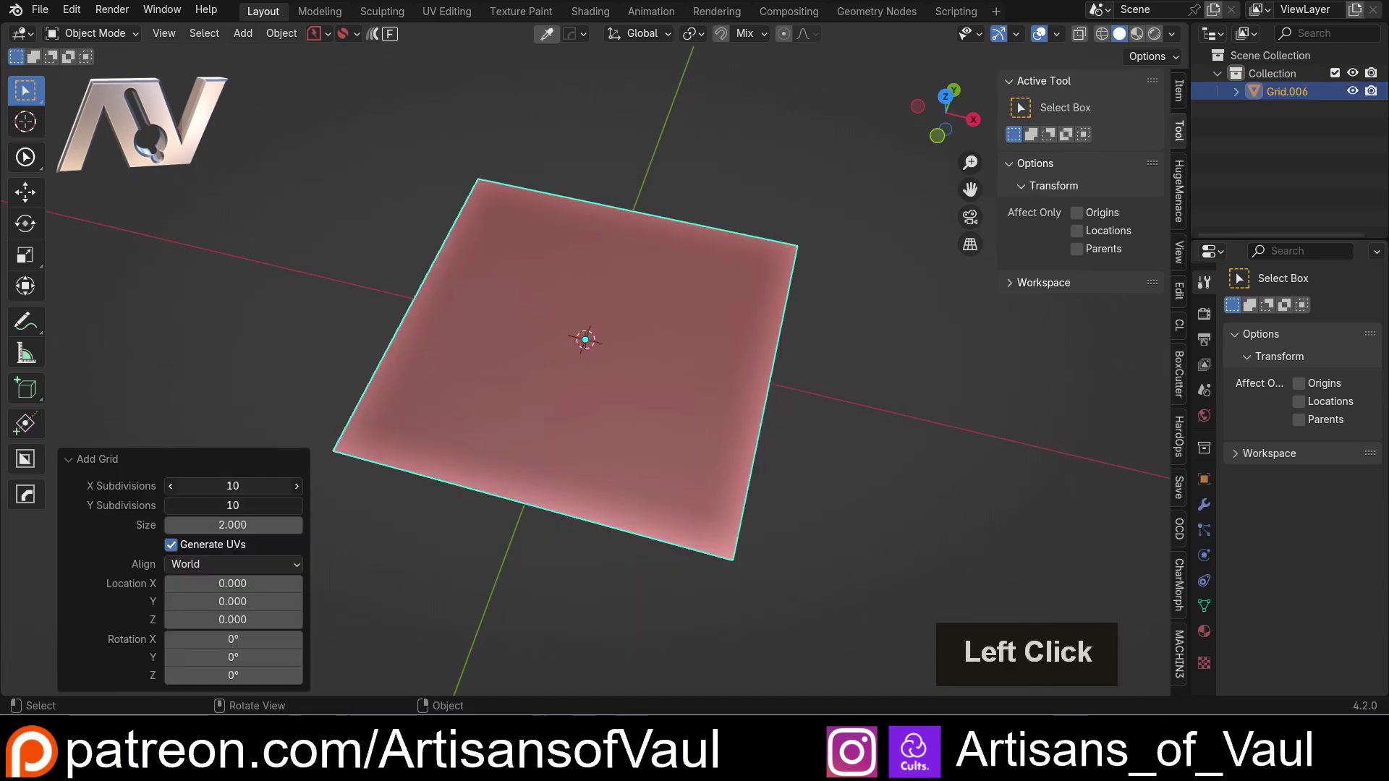
{"action": "type", "text": "20"}
{"action": "key", "text": "Return"}
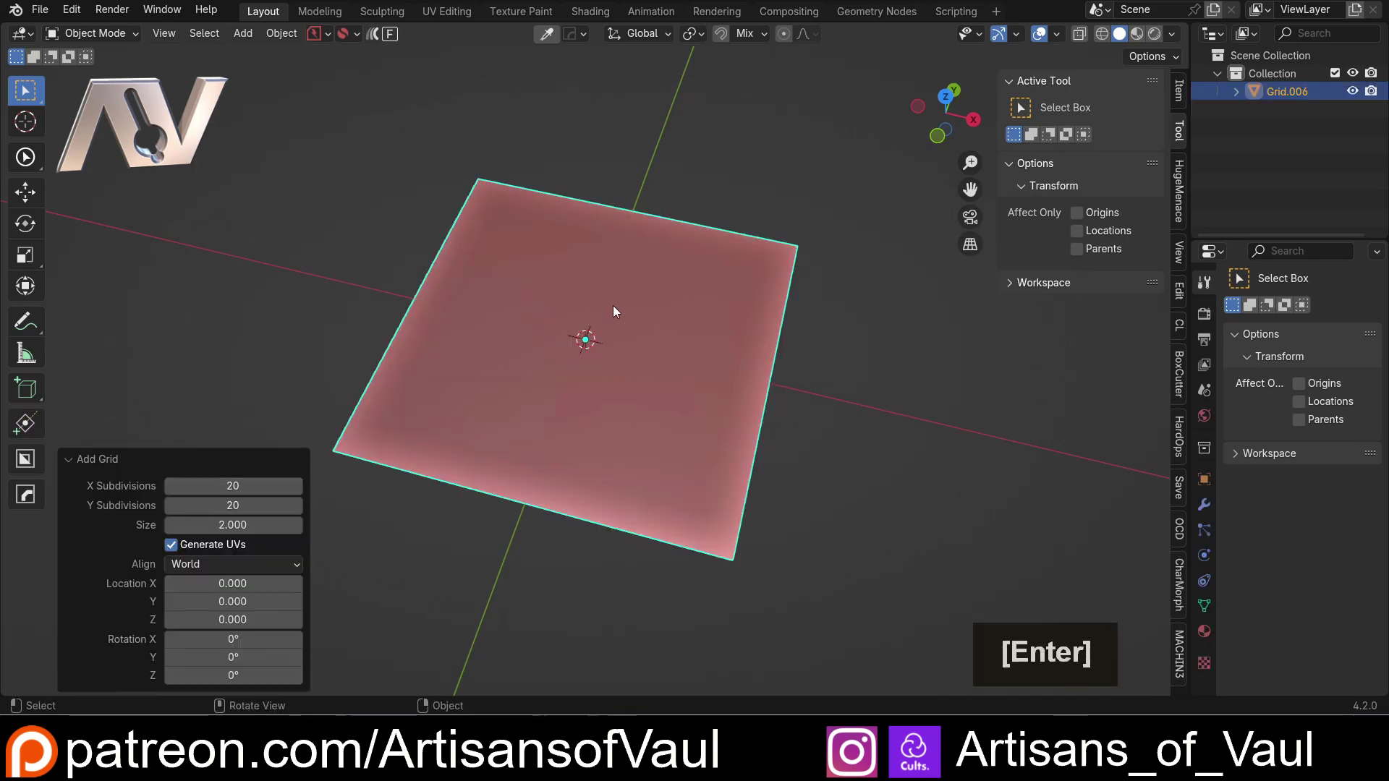
{"action": "key", "text": "Tab"}
{"action": "middle_click_drag", "start_coordinate": [594, 290], "coordinate": [404, 224]}
{"action": "scroll", "coordinate": [569, 328], "scroll_direction": "up", "scroll_amount": 2}
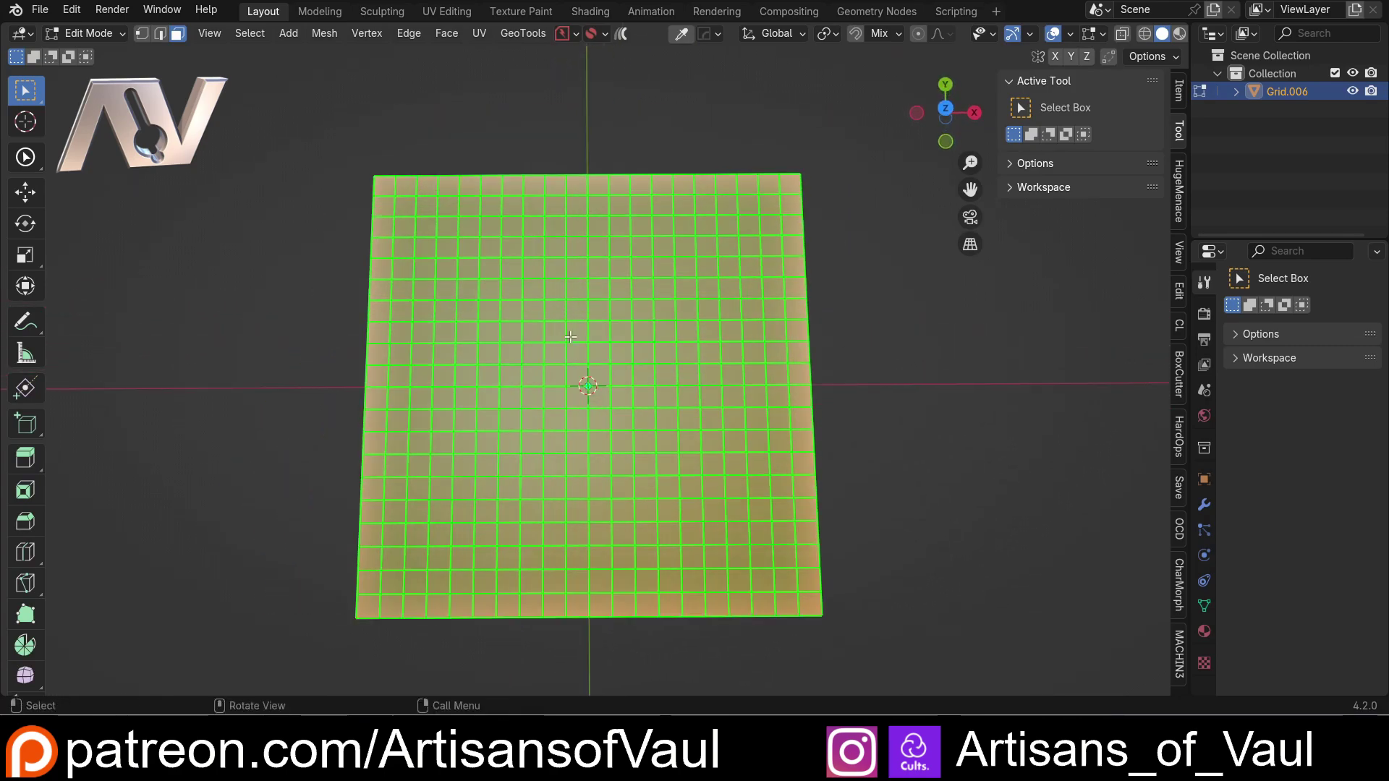
{"action": "middle_click_drag", "start_coordinate": [552, 359], "coordinate": [341, 131]}
{"action": "left_click", "coordinate": [252, 34]}
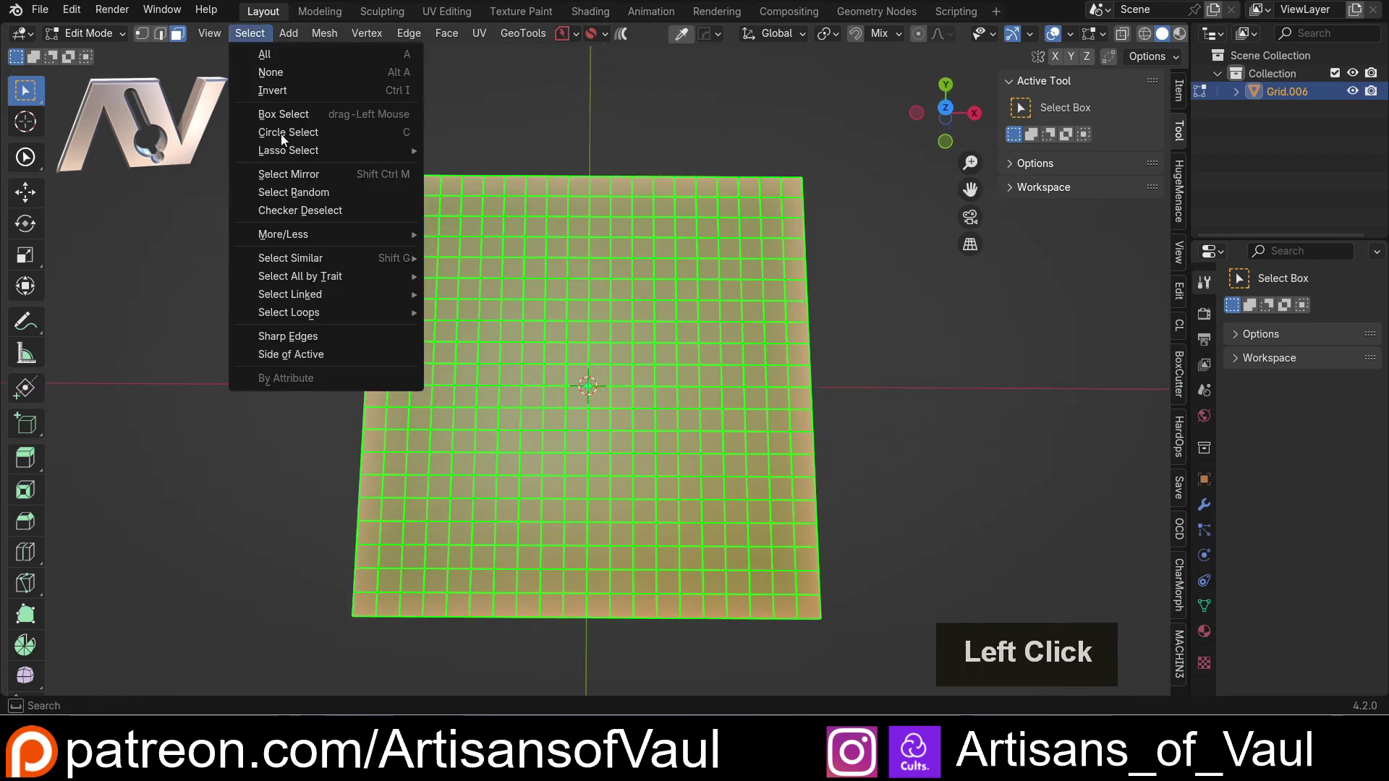
{"action": "left_click", "coordinate": [294, 209]}
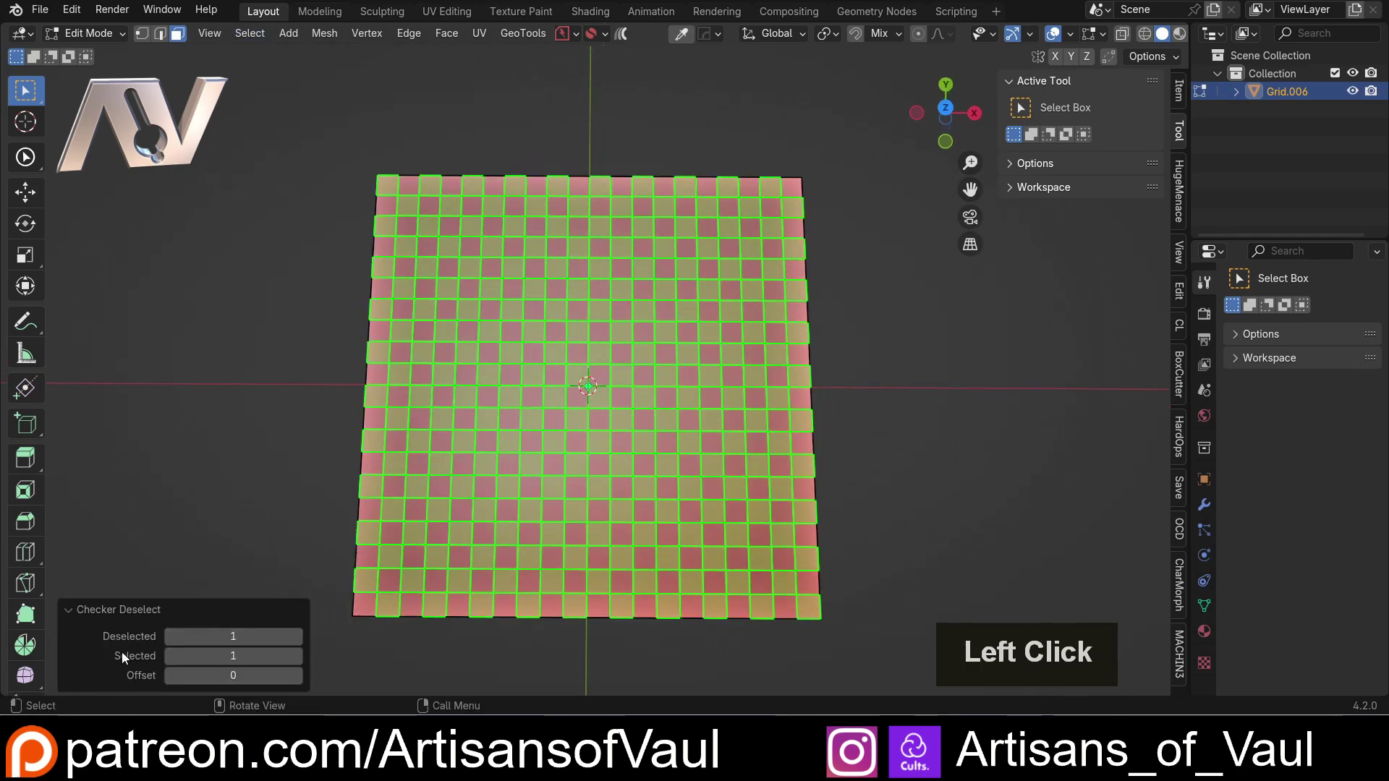
{"action": "left_click", "coordinate": [81, 614]}
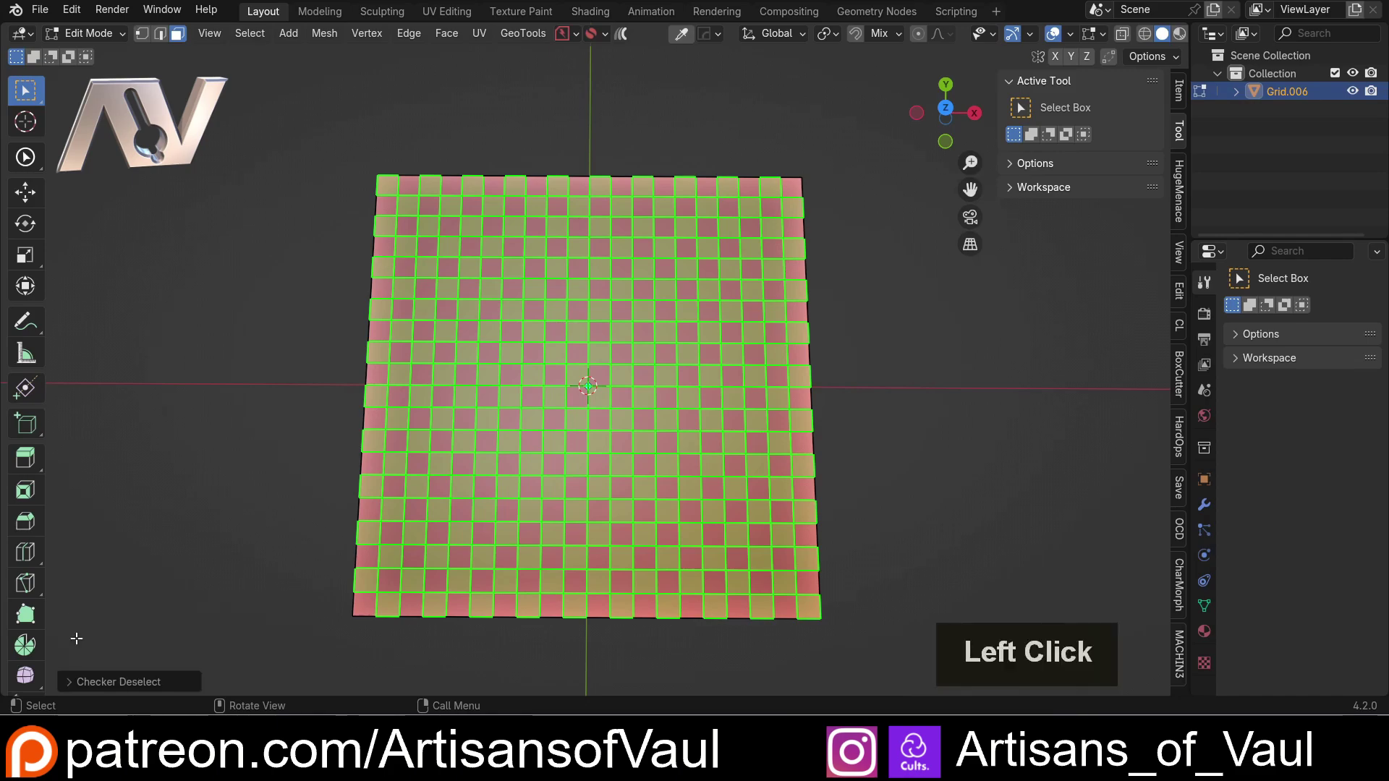
{"action": "left_click", "coordinate": [70, 682]}
{"action": "scroll", "coordinate": [266, 253], "scroll_direction": "up", "scroll_amount": 5}
{"action": "middle_click_drag", "start_coordinate": [265, 252], "coordinate": [376, 506], "text": "shift"}
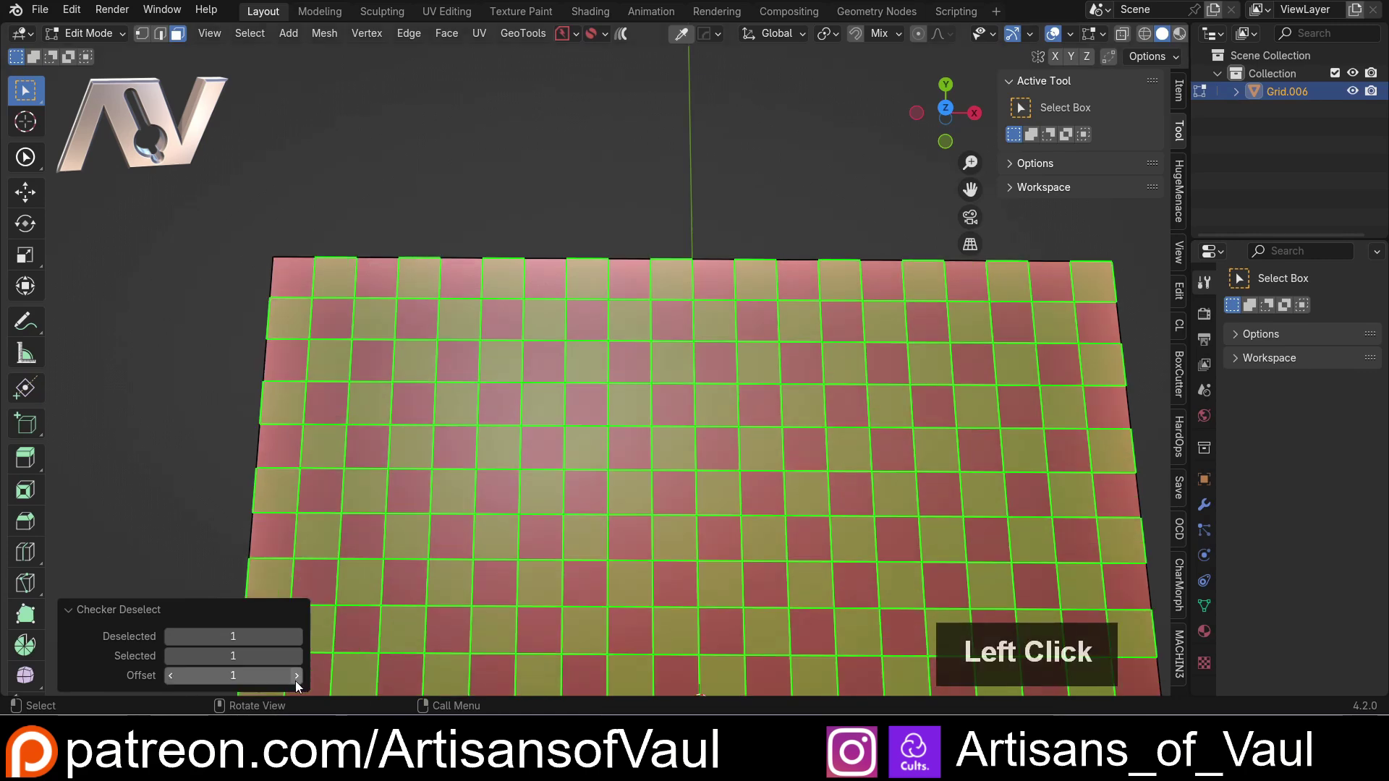
{"action": "left_click", "coordinate": [296, 679]}
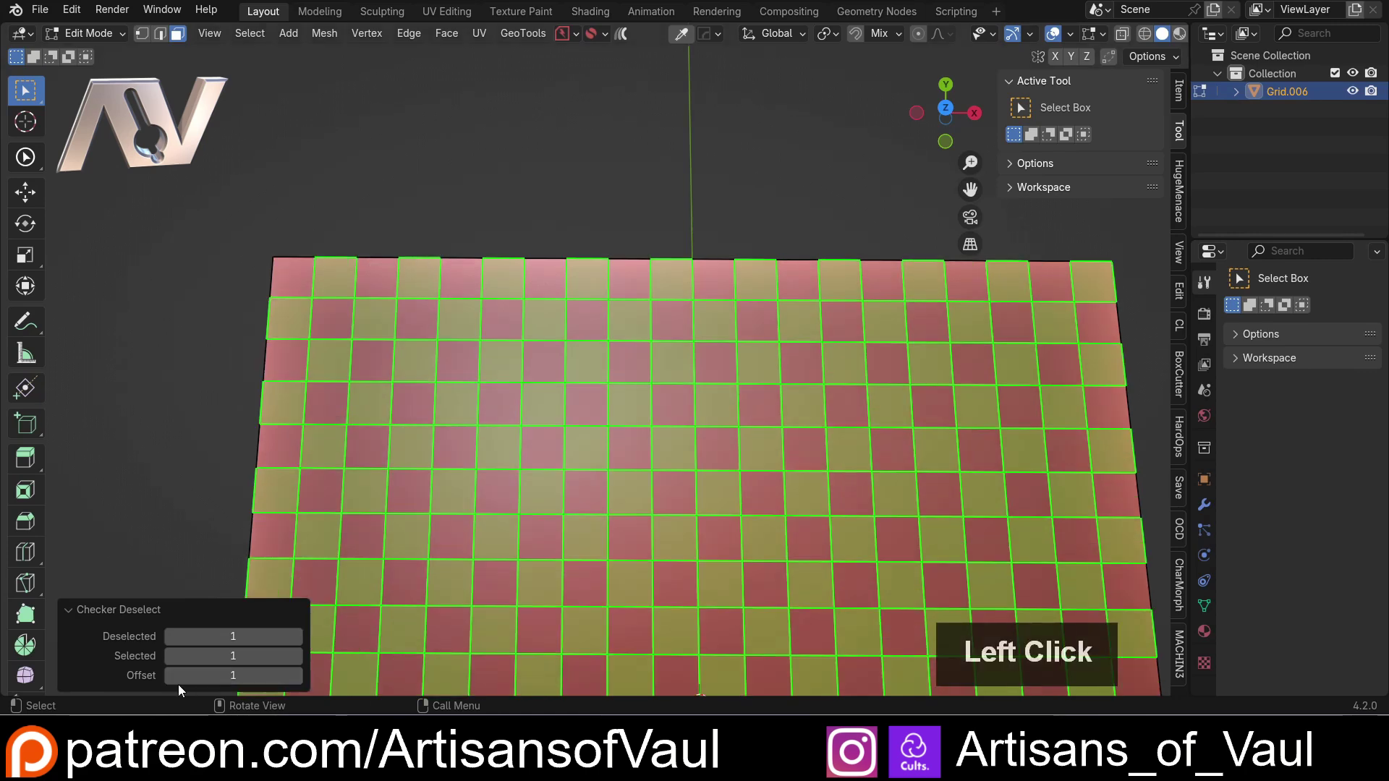
{"action": "left_click", "coordinate": [296, 679]}
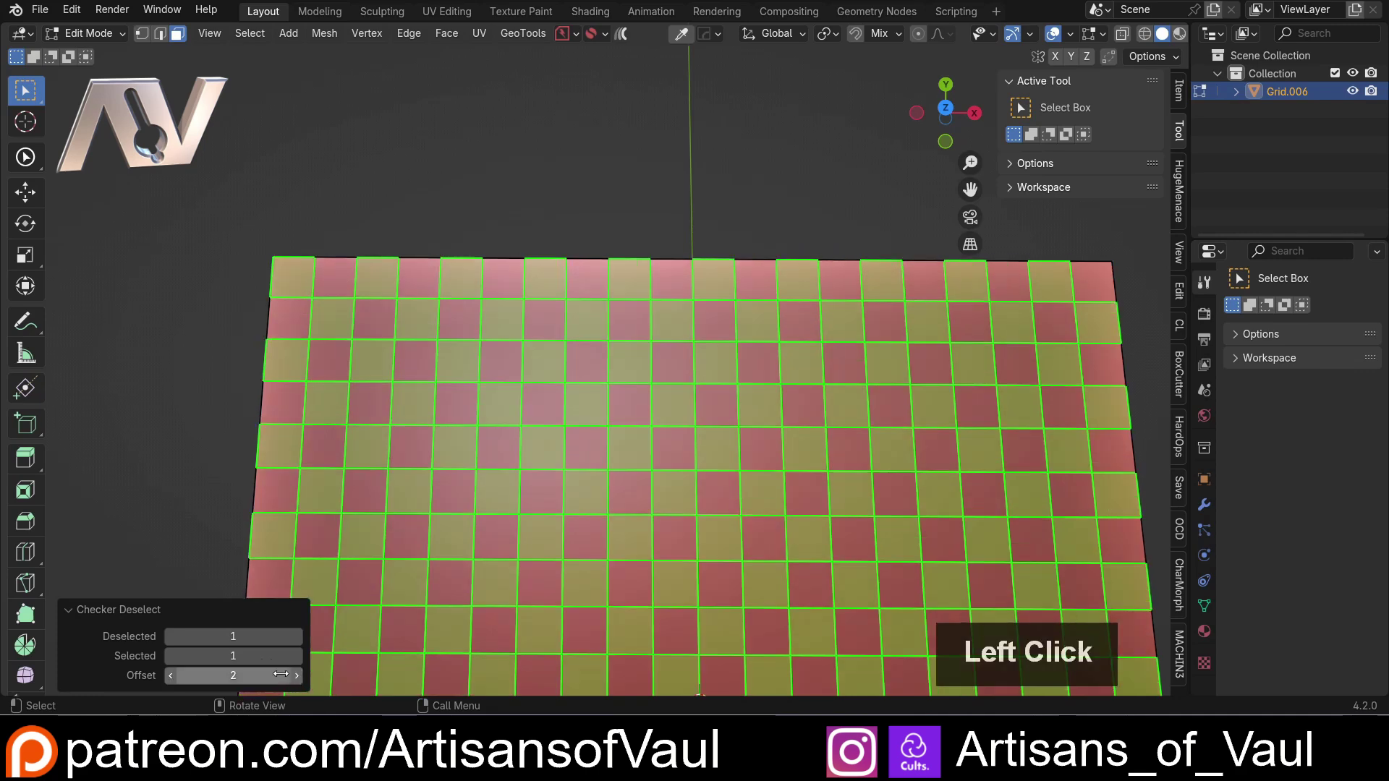
{"action": "left_click", "coordinate": [172, 677]}
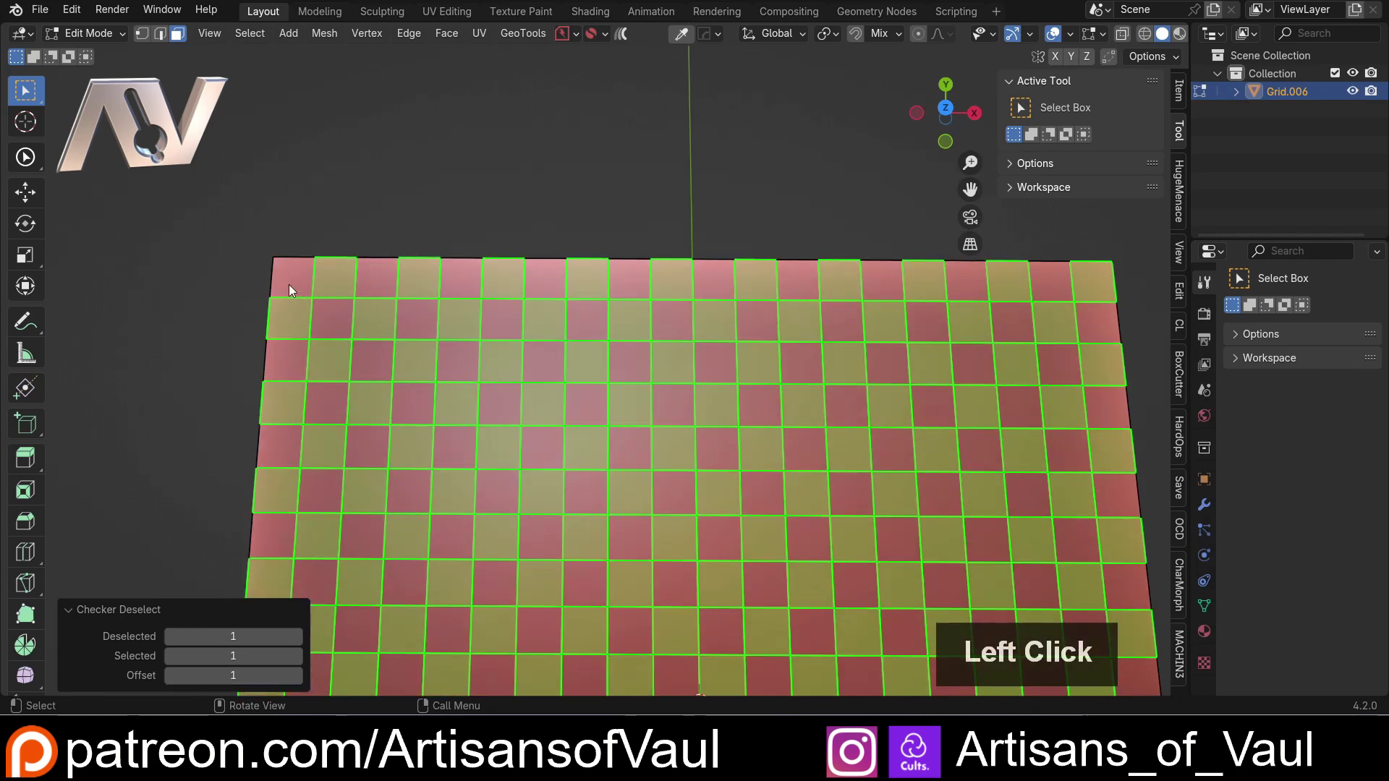
{"action": "scroll", "coordinate": [555, 436], "scroll_direction": "down", "scroll_amount": 6}
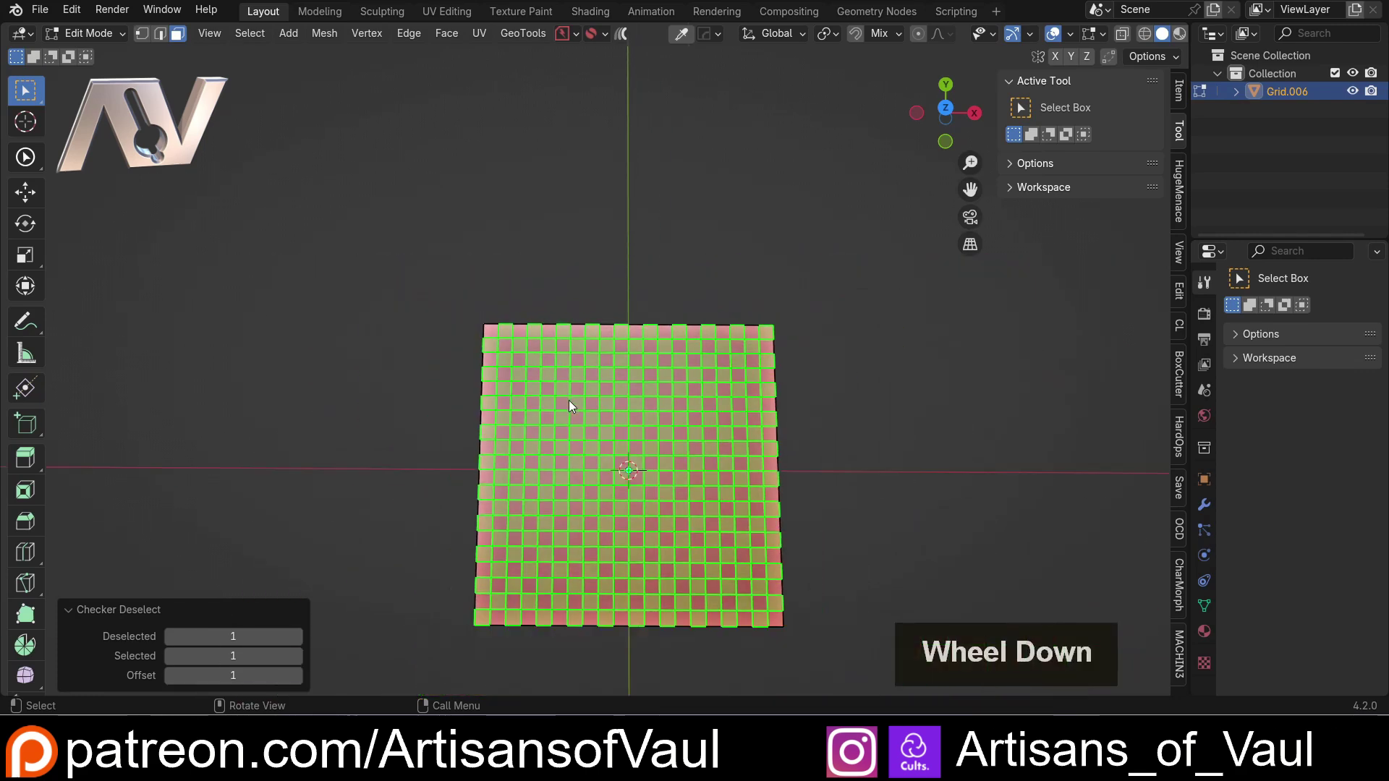
{"action": "middle_click_drag", "start_coordinate": [569, 400], "coordinate": [599, 285], "text": "shift"}
{"action": "scroll", "coordinate": [599, 239], "scroll_direction": "up", "scroll_amount": 2}
{"action": "middle_click_drag", "start_coordinate": [600, 229], "coordinate": [754, 366]}
{"action": "key", "text": "e"}
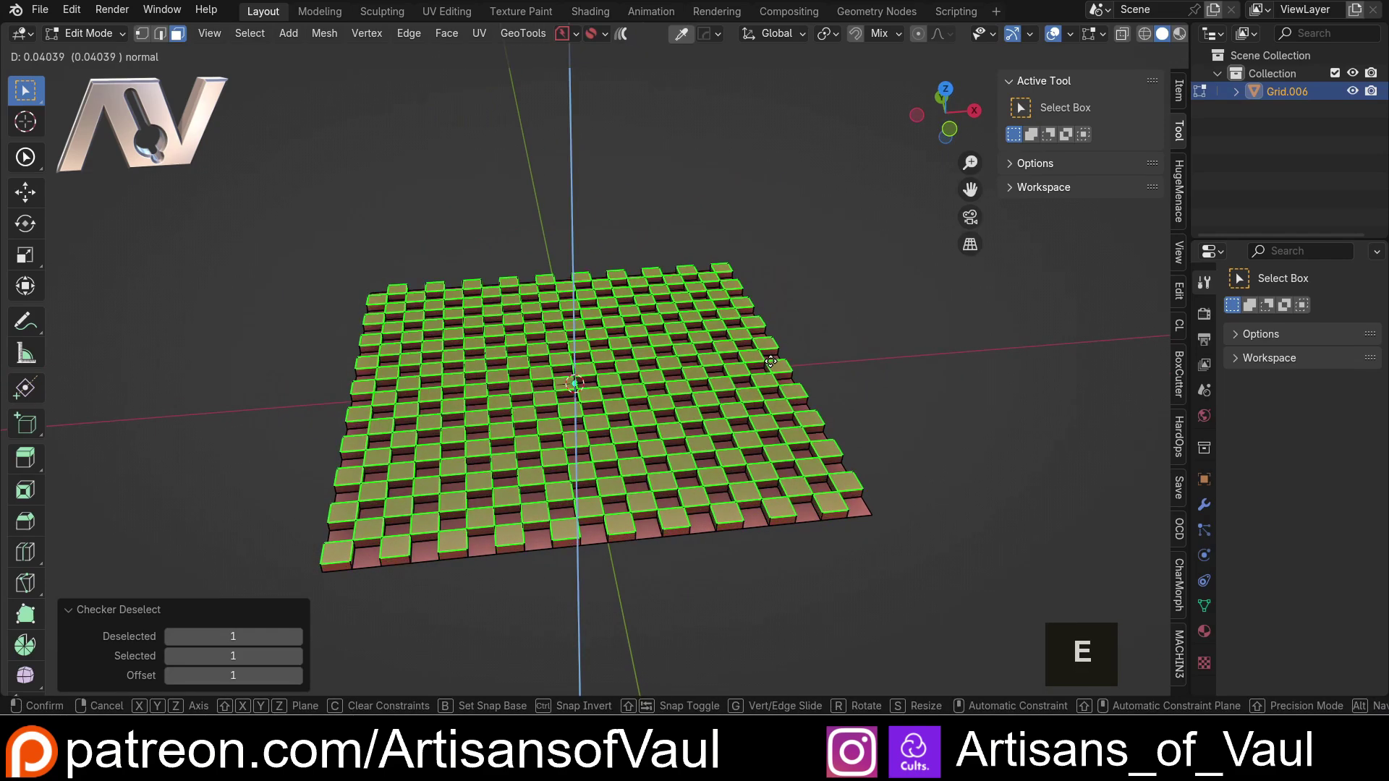
{"action": "left_click", "coordinate": [831, 298]}
{"action": "middle_click_drag", "start_coordinate": [830, 305], "coordinate": [819, 331]}
{"action": "key", "text": "ctrl+z"}
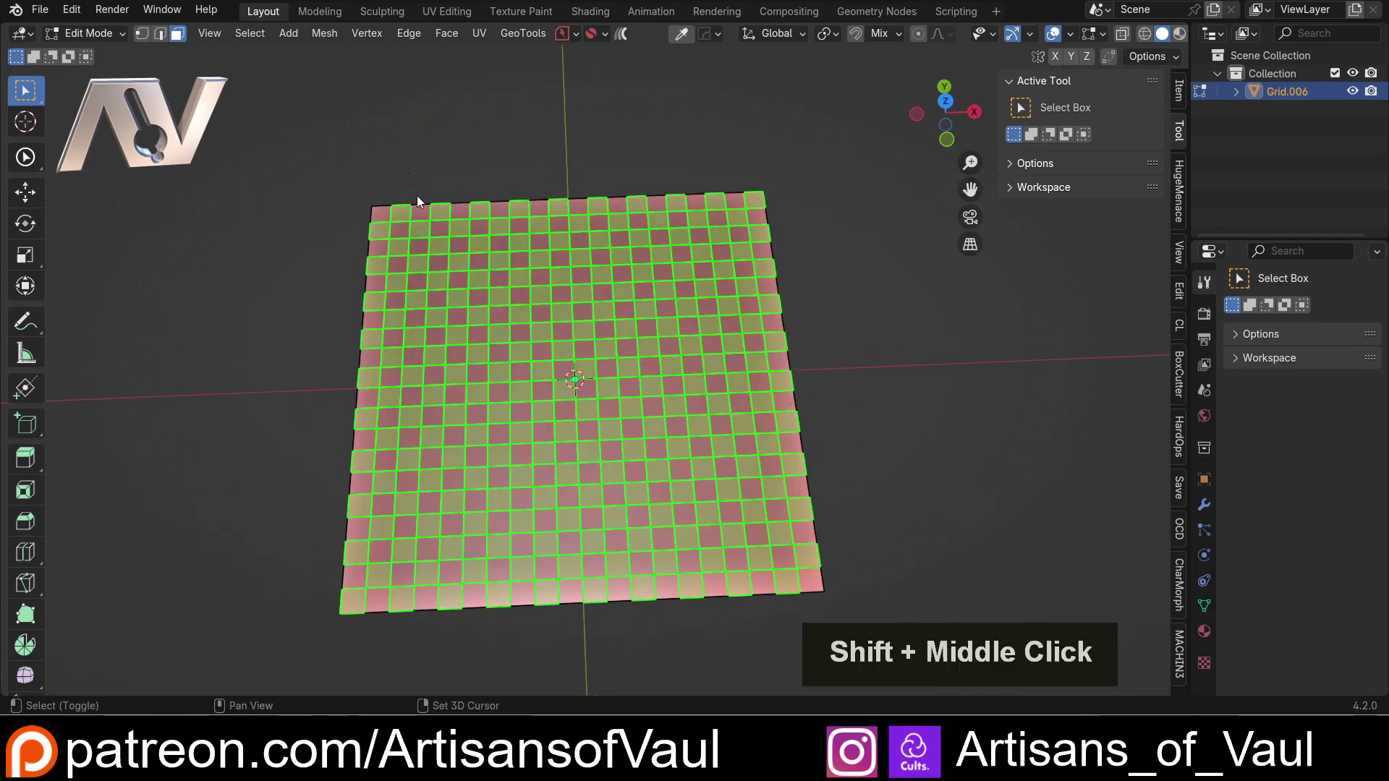
{"action": "middle_click_drag", "start_coordinate": [422, 208], "coordinate": [432, 322], "text": "shift"}
{"action": "scroll", "coordinate": [431, 324], "scroll_direction": "up", "scroll_amount": 2}
{"action": "left_click_drag", "start_coordinate": [431, 320], "coordinate": [368, 275]}
{"action": "middle_click_drag", "start_coordinate": [368, 275], "coordinate": [348, 311]}
{"action": "scroll", "coordinate": [349, 311], "scroll_direction": "up", "scroll_amount": 2}
{"action": "middle_click_drag", "start_coordinate": [249, 326], "coordinate": [197, 354], "text": "shift"}
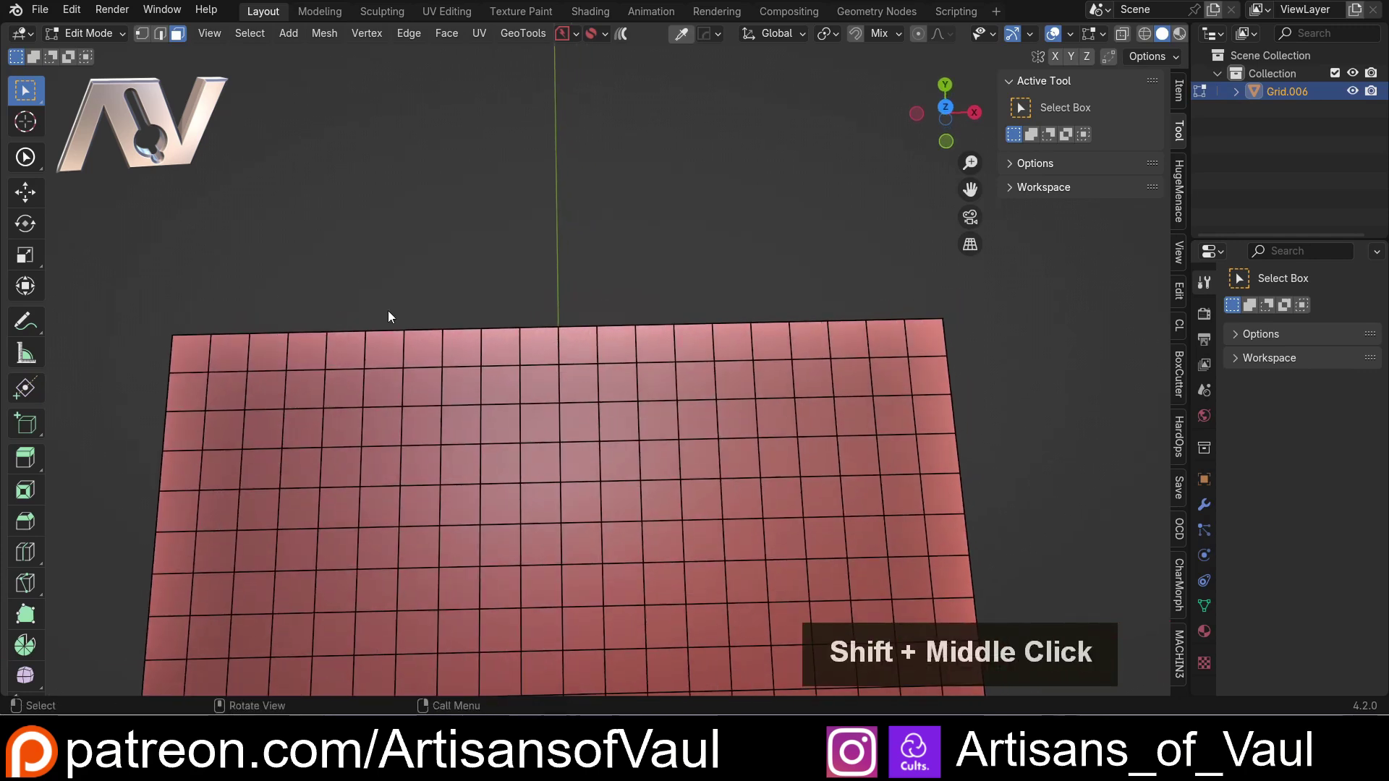
- Select the grid's top row of faces from corner to corner and enable the Statistics overlay
{"action": "scroll", "coordinate": [385, 400], "scroll_direction": "down", "scroll_amount": 3}
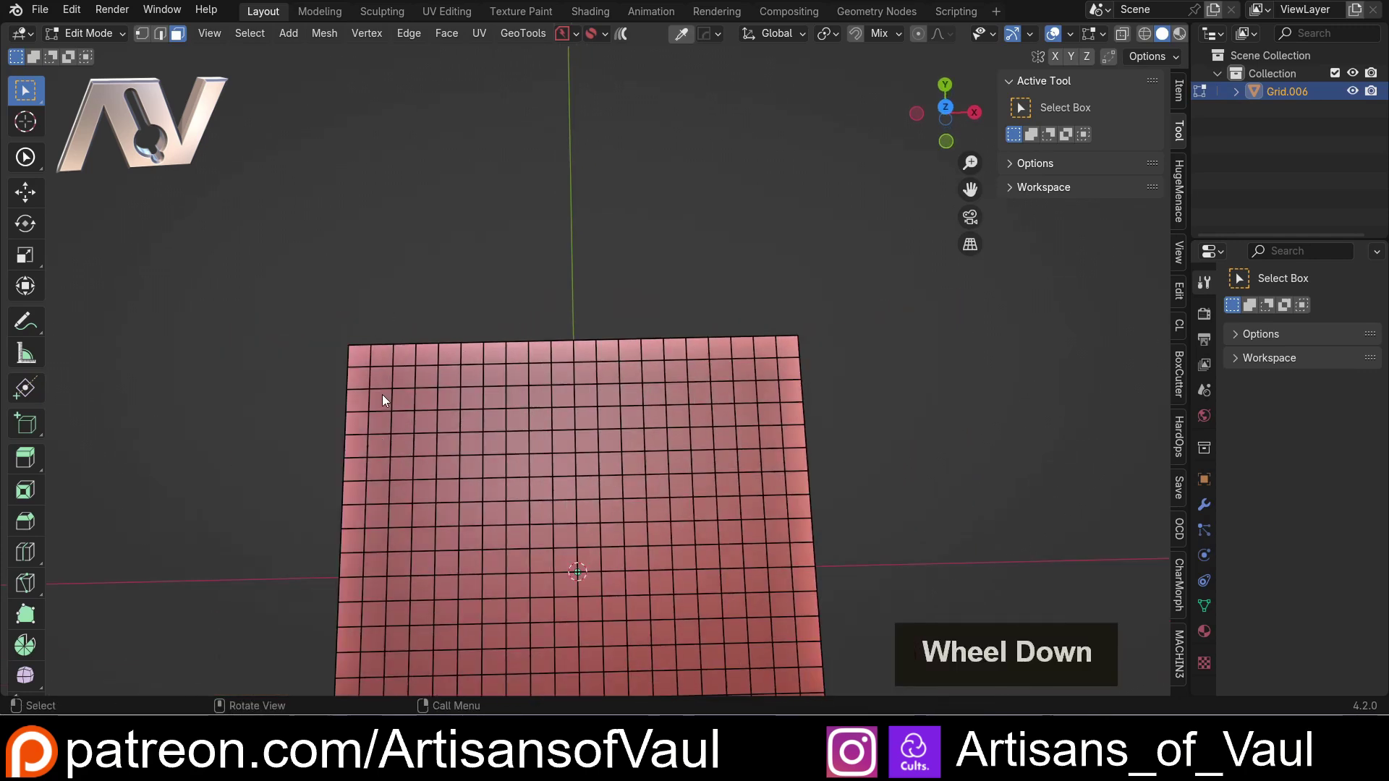
{"action": "scroll", "coordinate": [369, 382], "scroll_direction": "up", "scroll_amount": 3}
{"action": "left_click", "coordinate": [199, 352]}
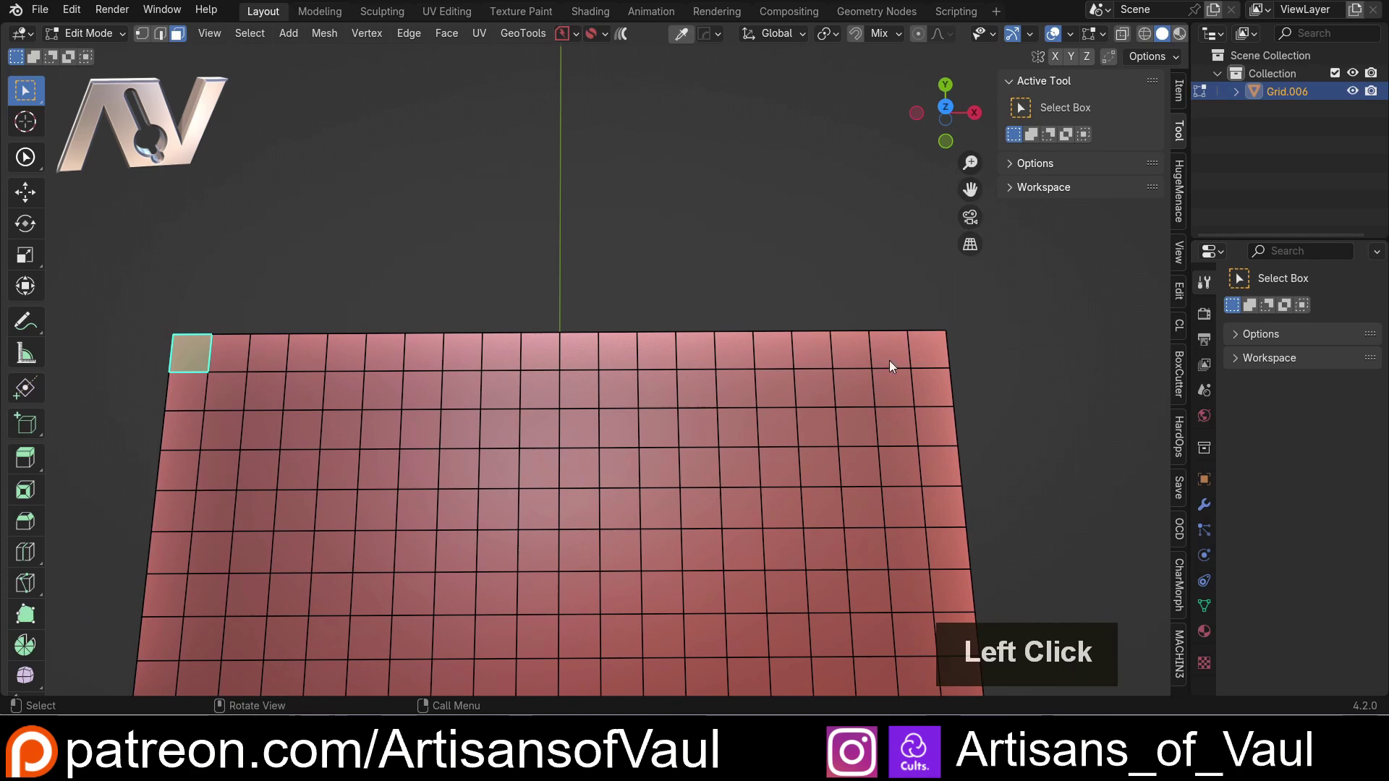
{"action": "left_click", "coordinate": [931, 349], "text": "ctrl"}
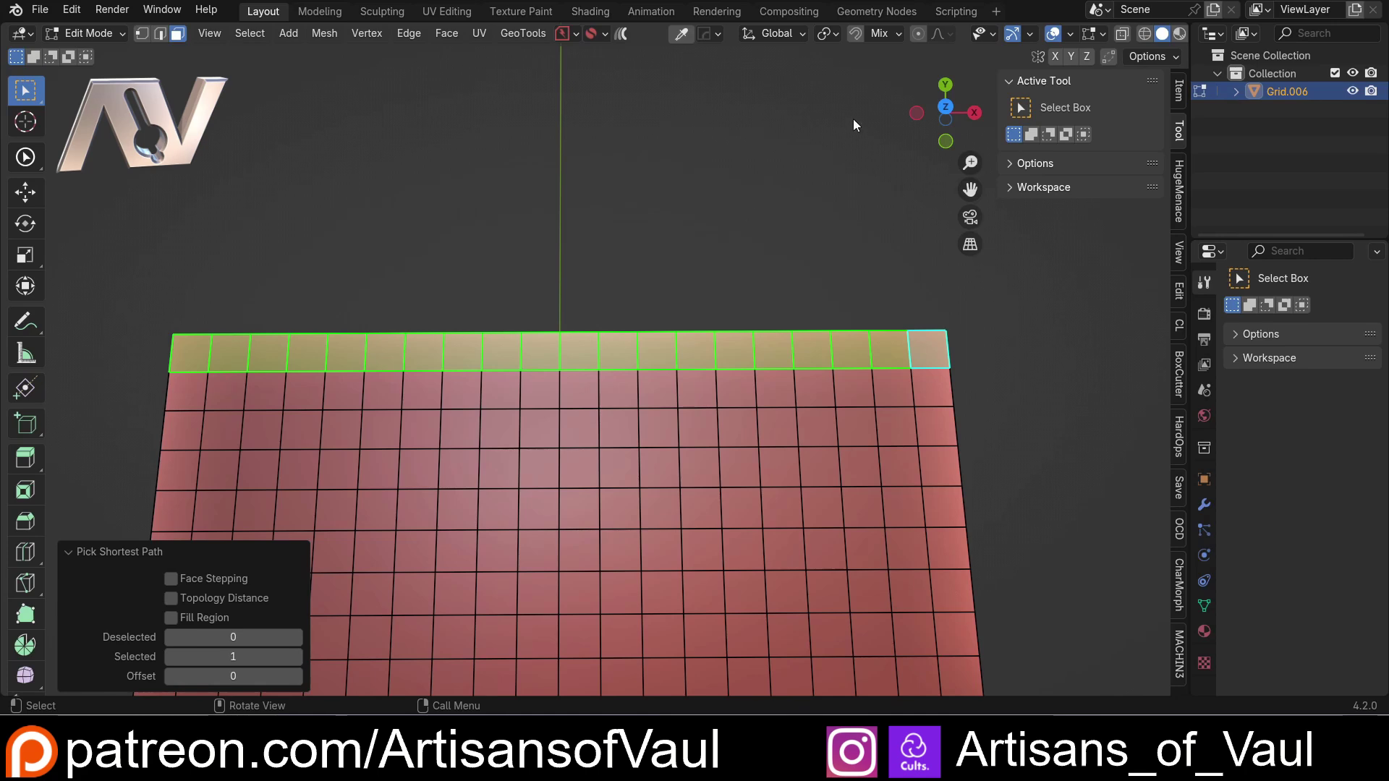
{"action": "left_click", "coordinate": [1071, 35]}
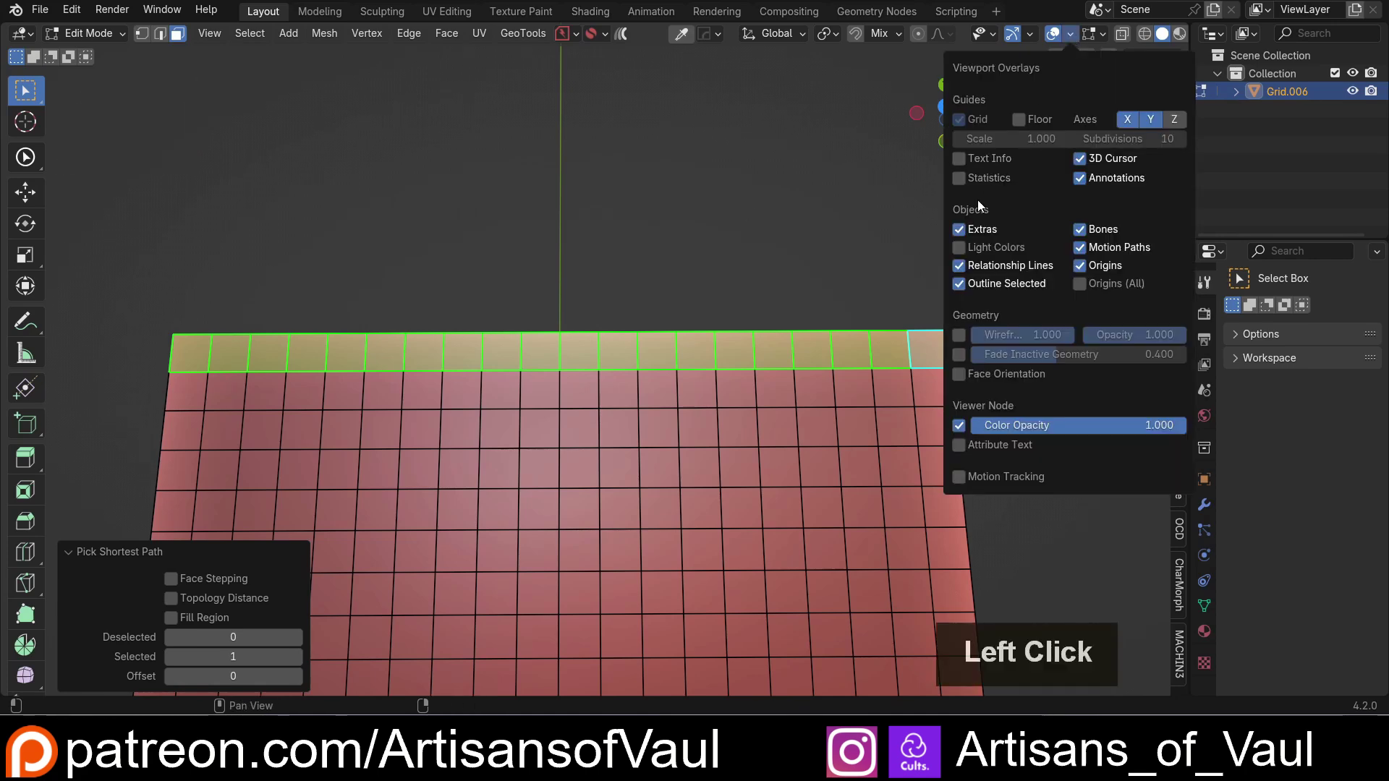
{"action": "left_click", "coordinate": [986, 180]}
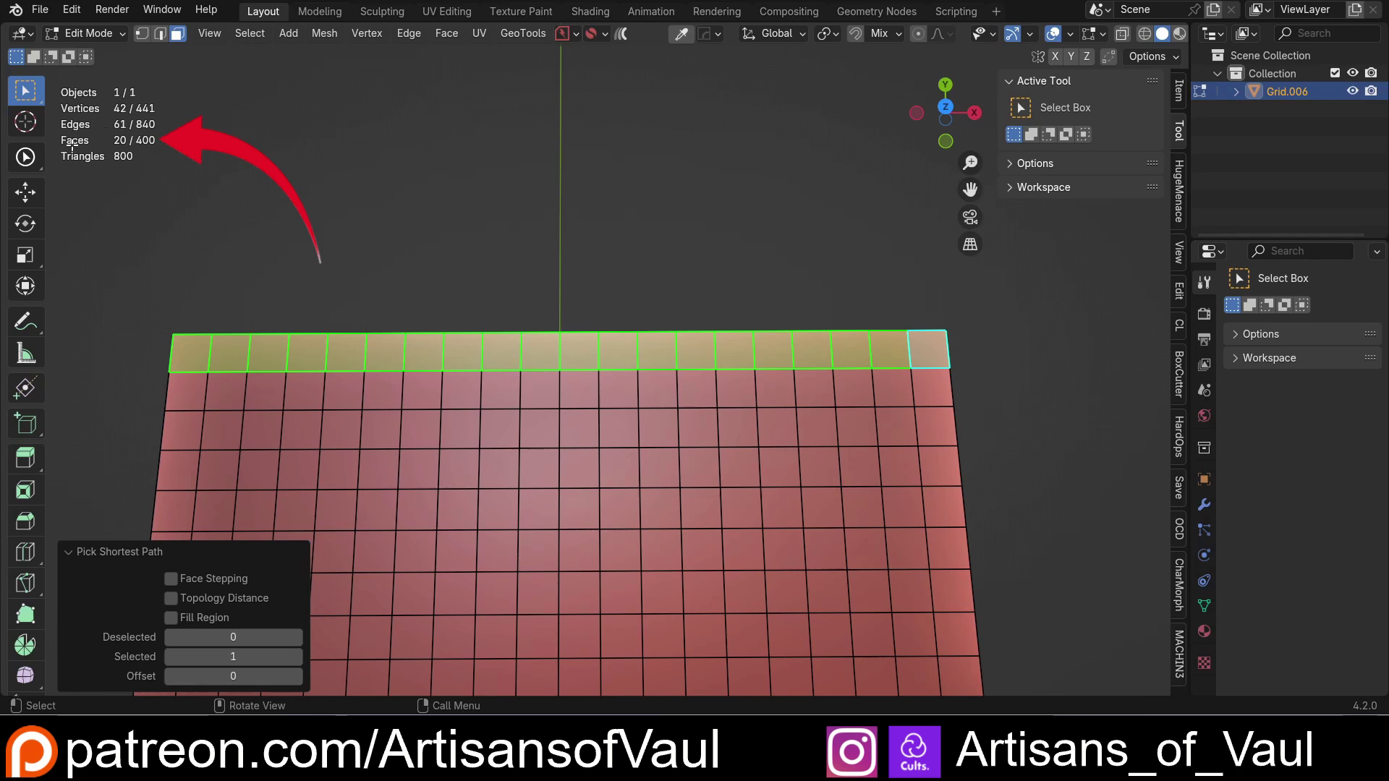
- Checker Deselect the top row with 2 selected, 2 deselected and offset 0
{"action": "left_click", "coordinate": [248, 37]}
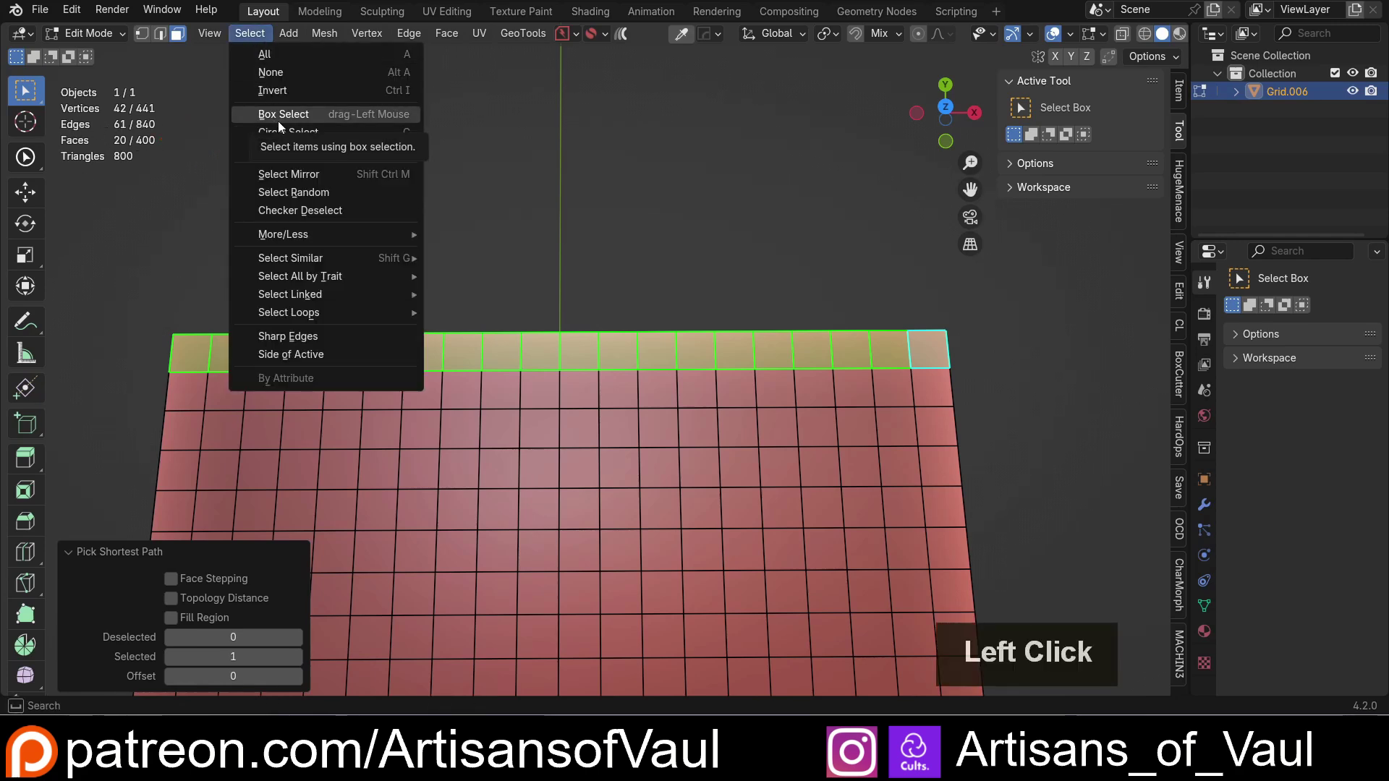
{"action": "left_click", "coordinate": [299, 210]}
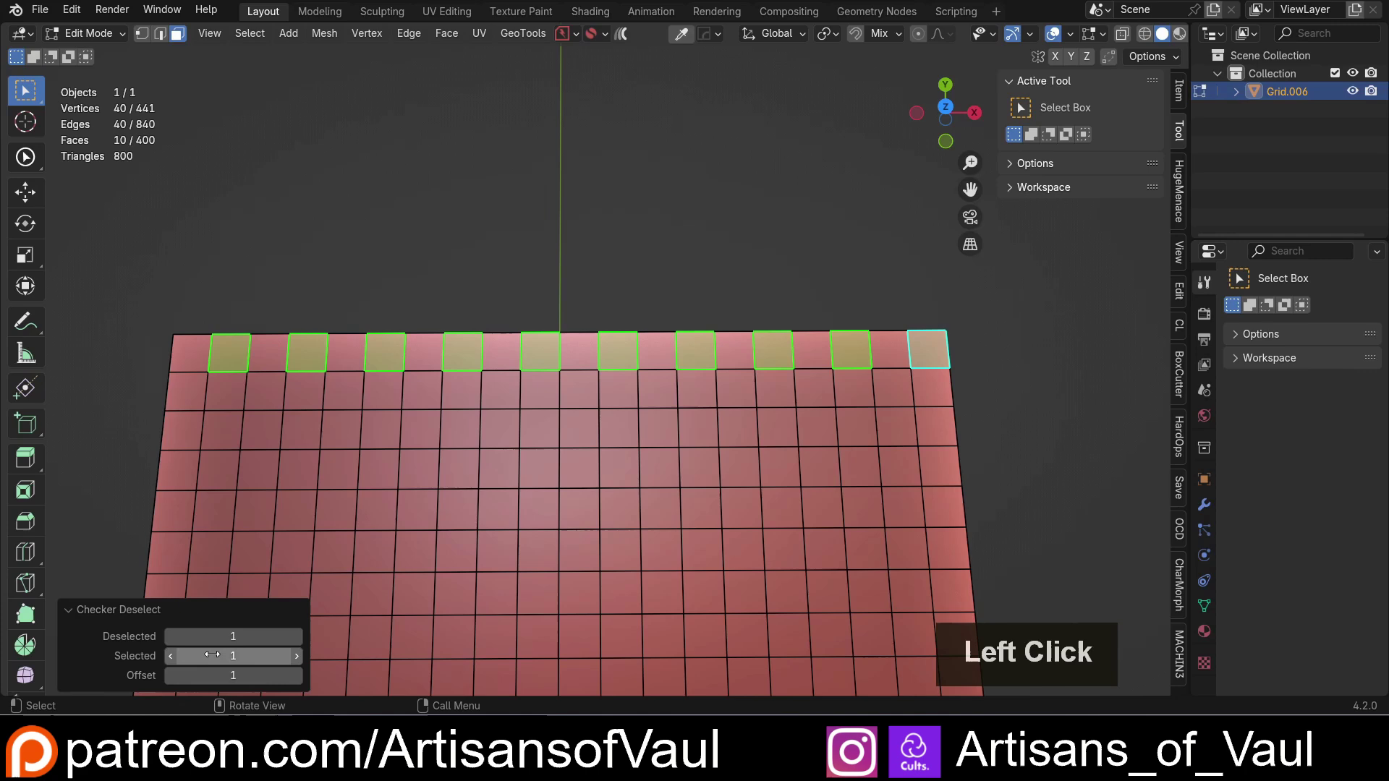
{"action": "left_click", "coordinate": [297, 636]}
{"action": "left_click", "coordinate": [297, 656]}
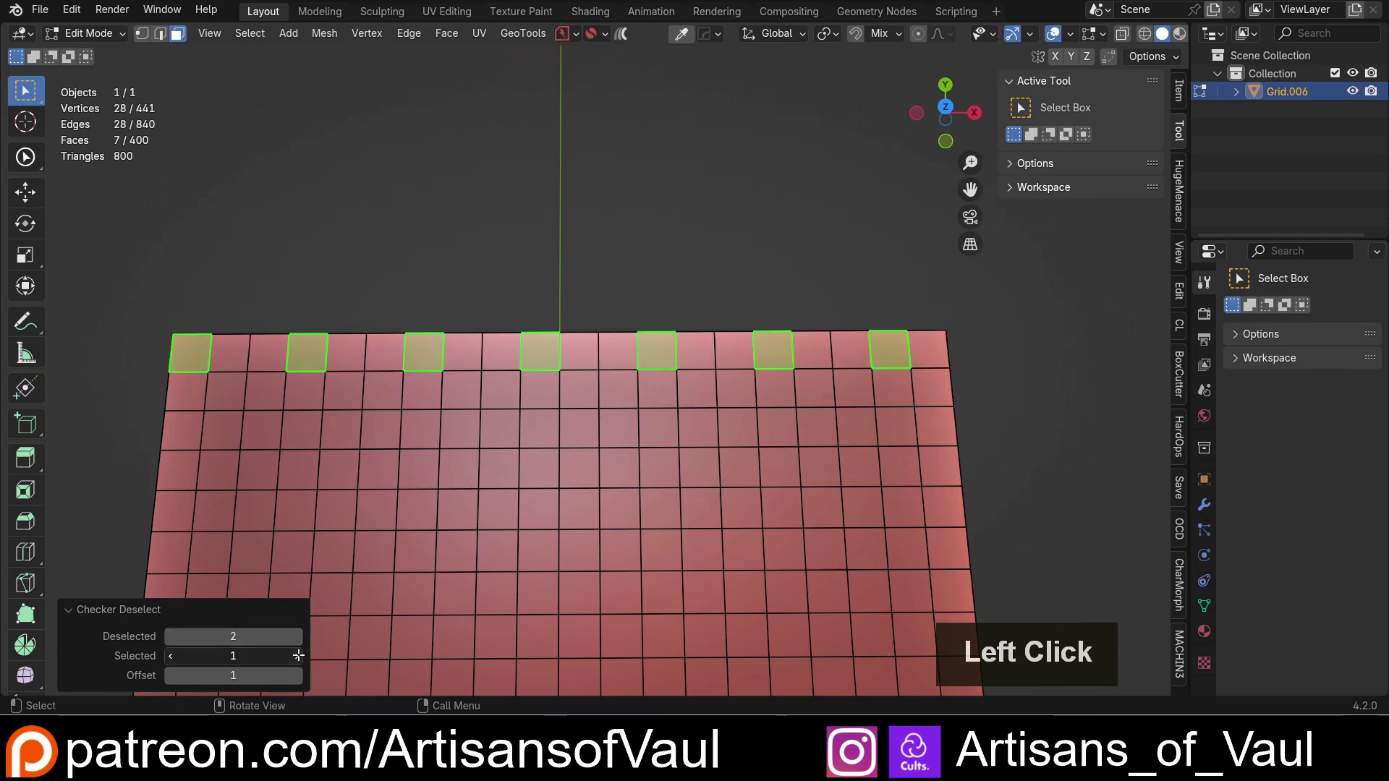
{"action": "left_click", "coordinate": [171, 675]}
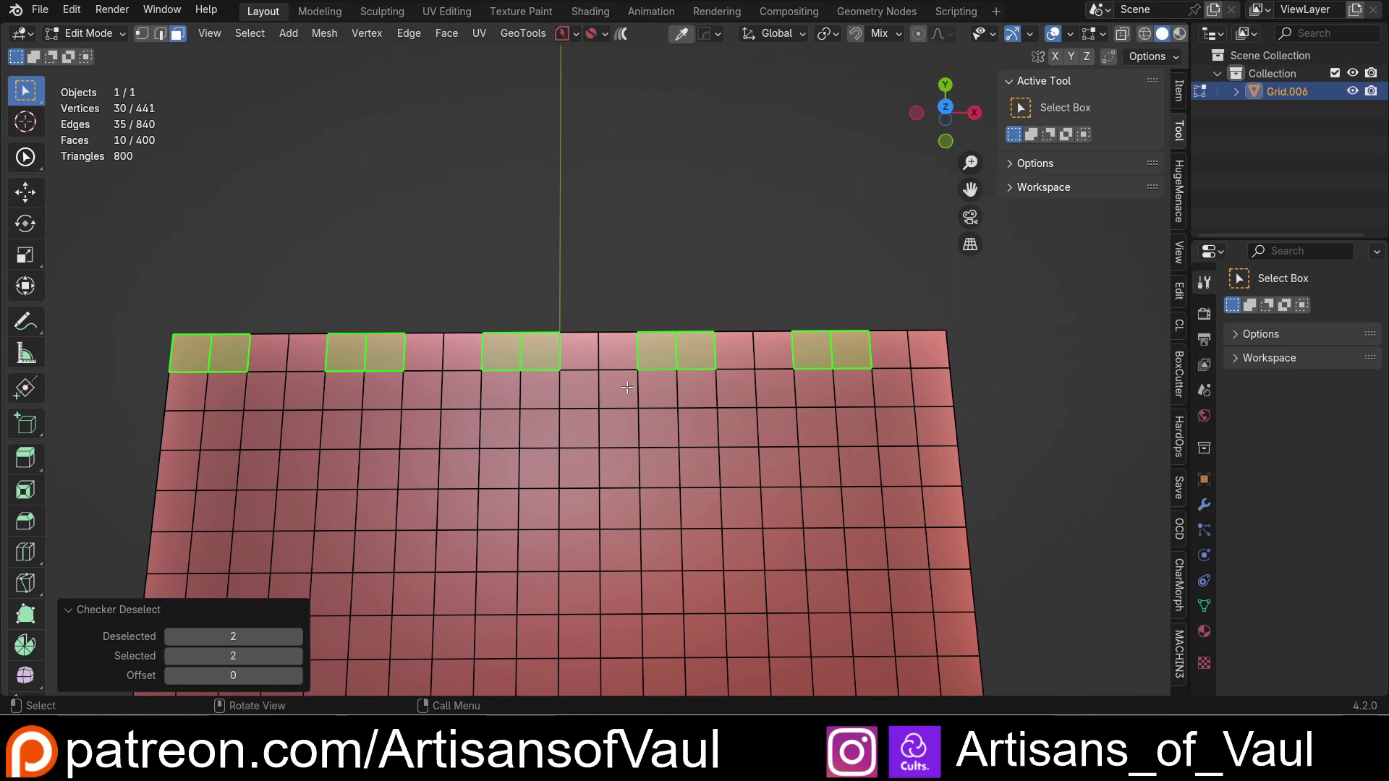
{"action": "scroll", "coordinate": [621, 434], "scroll_direction": "down", "scroll_amount": 2}
{"action": "middle_click_drag", "start_coordinate": [620, 464], "coordinate": [569, 339], "text": "shift"}
{"action": "middle_click_drag", "start_coordinate": [577, 413], "coordinate": [558, 358]}
- Delete the grid and add a cylinder with 20 vertices
{"action": "key", "text": "Tab"}
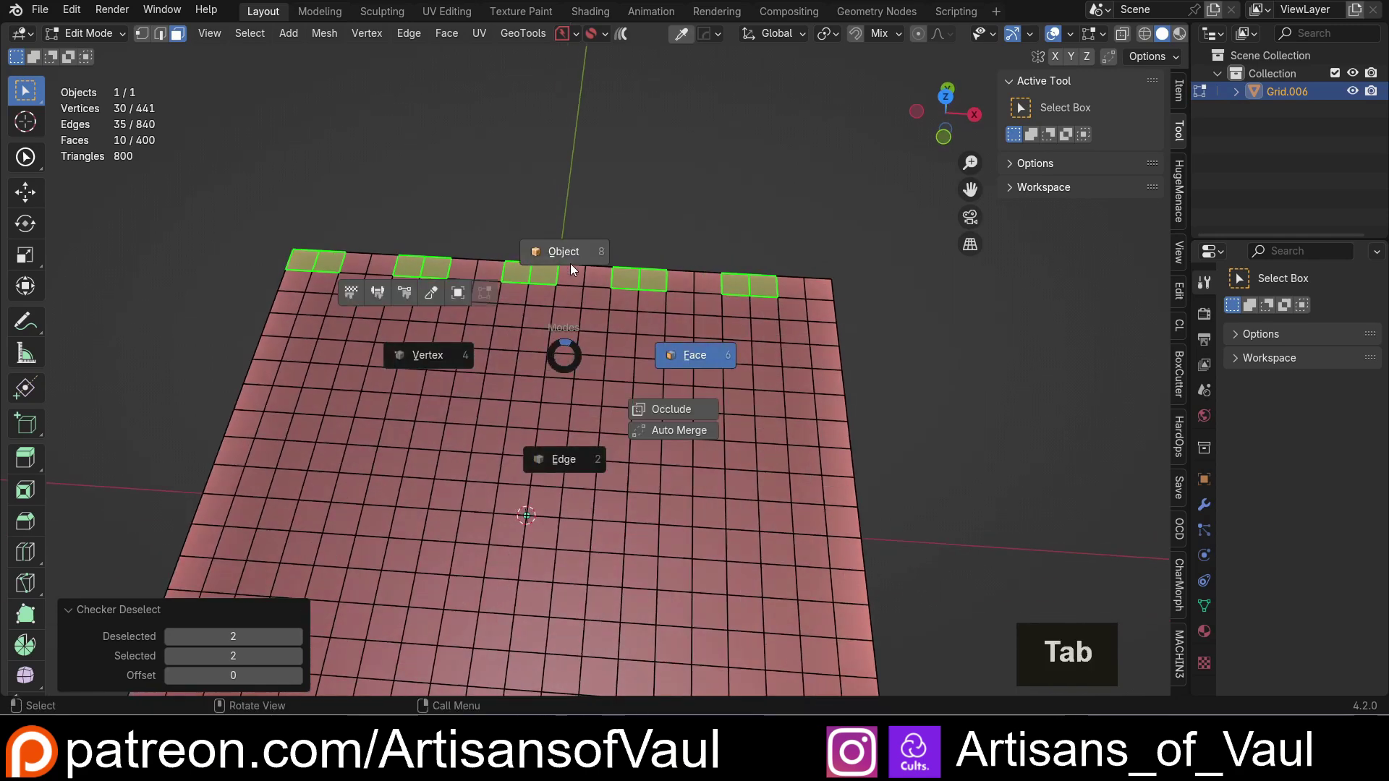
{"action": "key", "text": "Delete"}
{"action": "key", "text": "shift+a"}
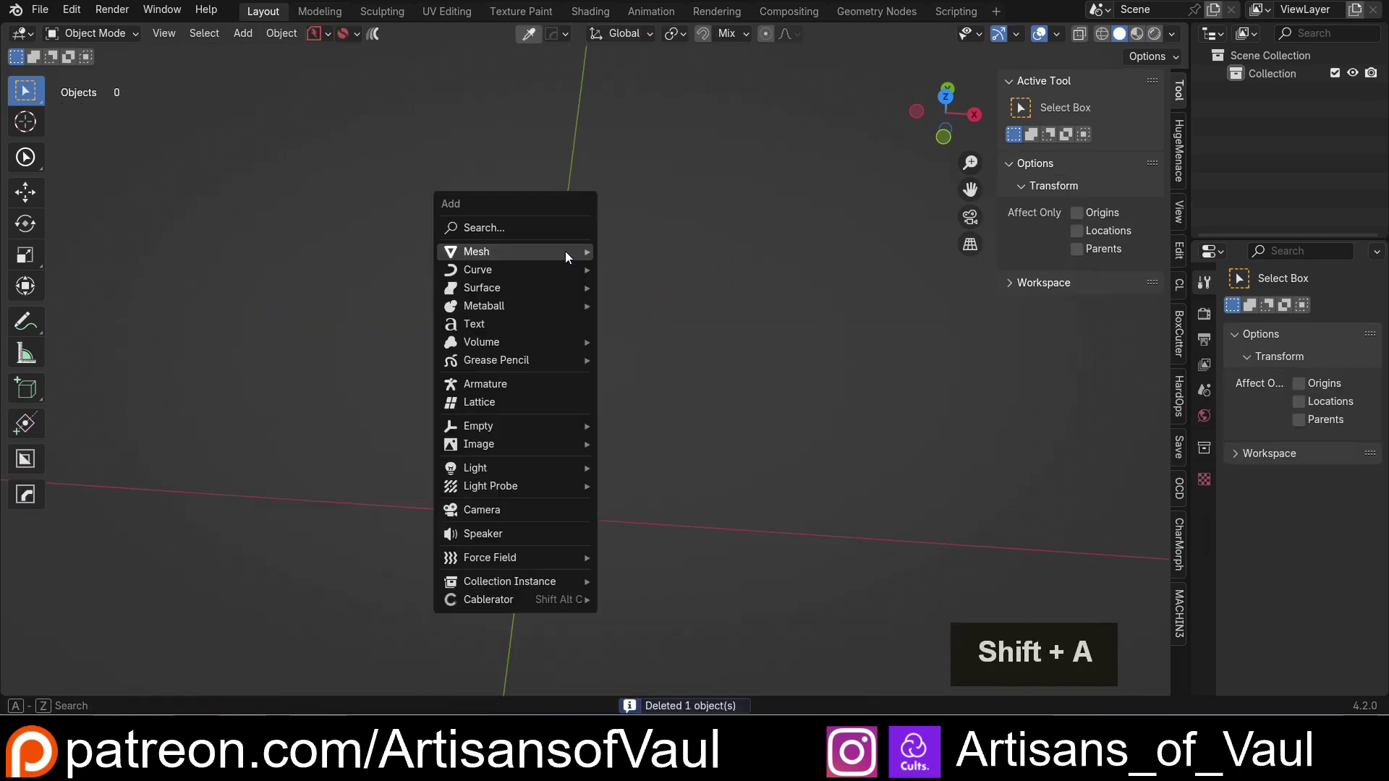
{"action": "mouse_move", "coordinate": [566, 257]}
{"action": "left_click", "coordinate": [644, 359]}
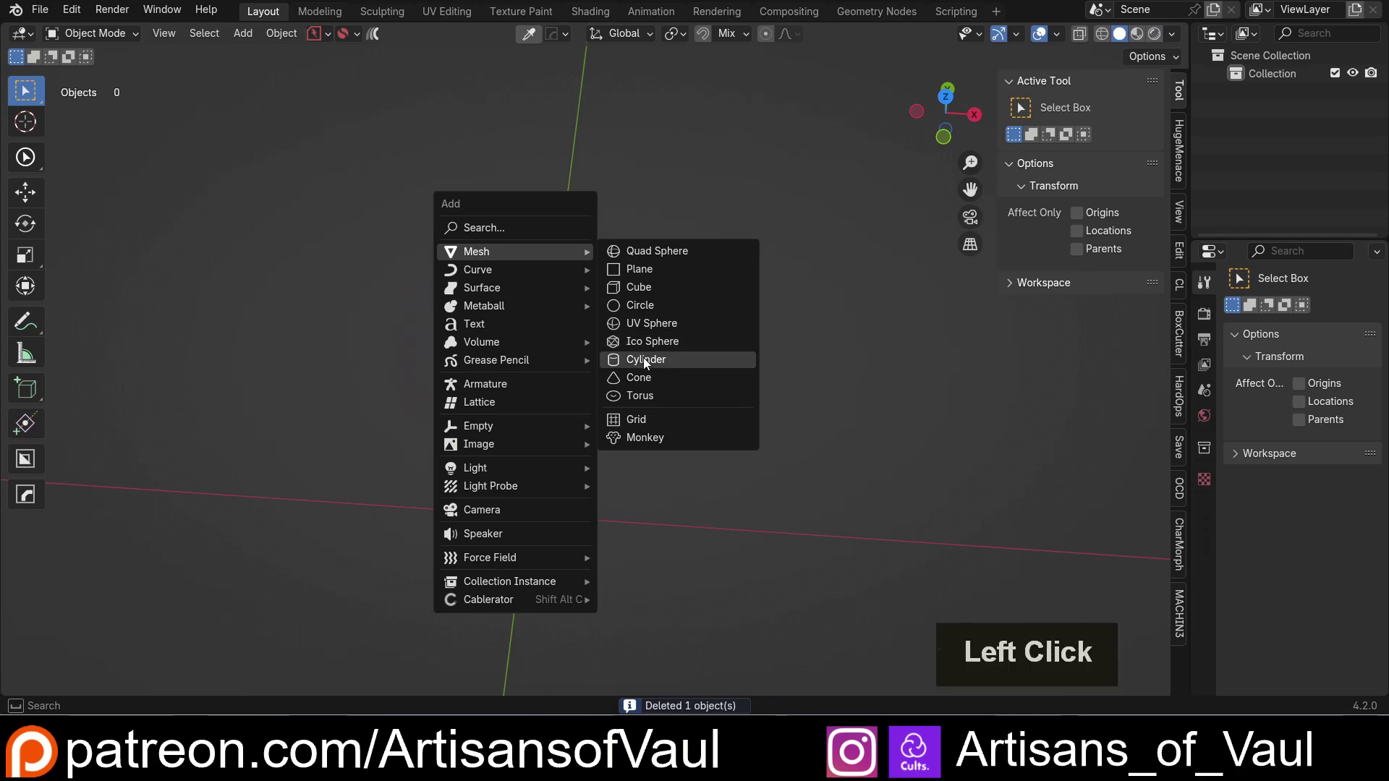
{"action": "left_click", "coordinate": [253, 465]}
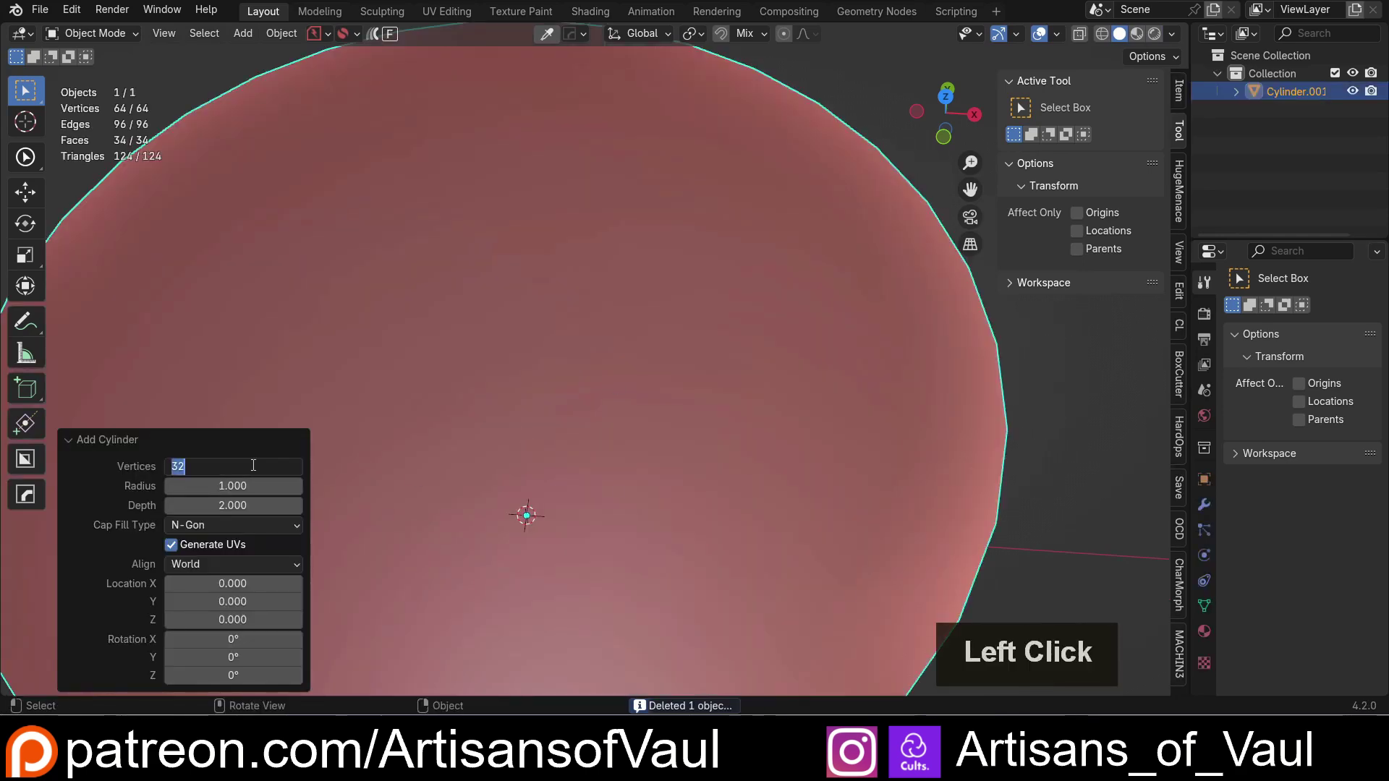
{"action": "type", "text": "2"}
{"action": "key", "text": "Return"}
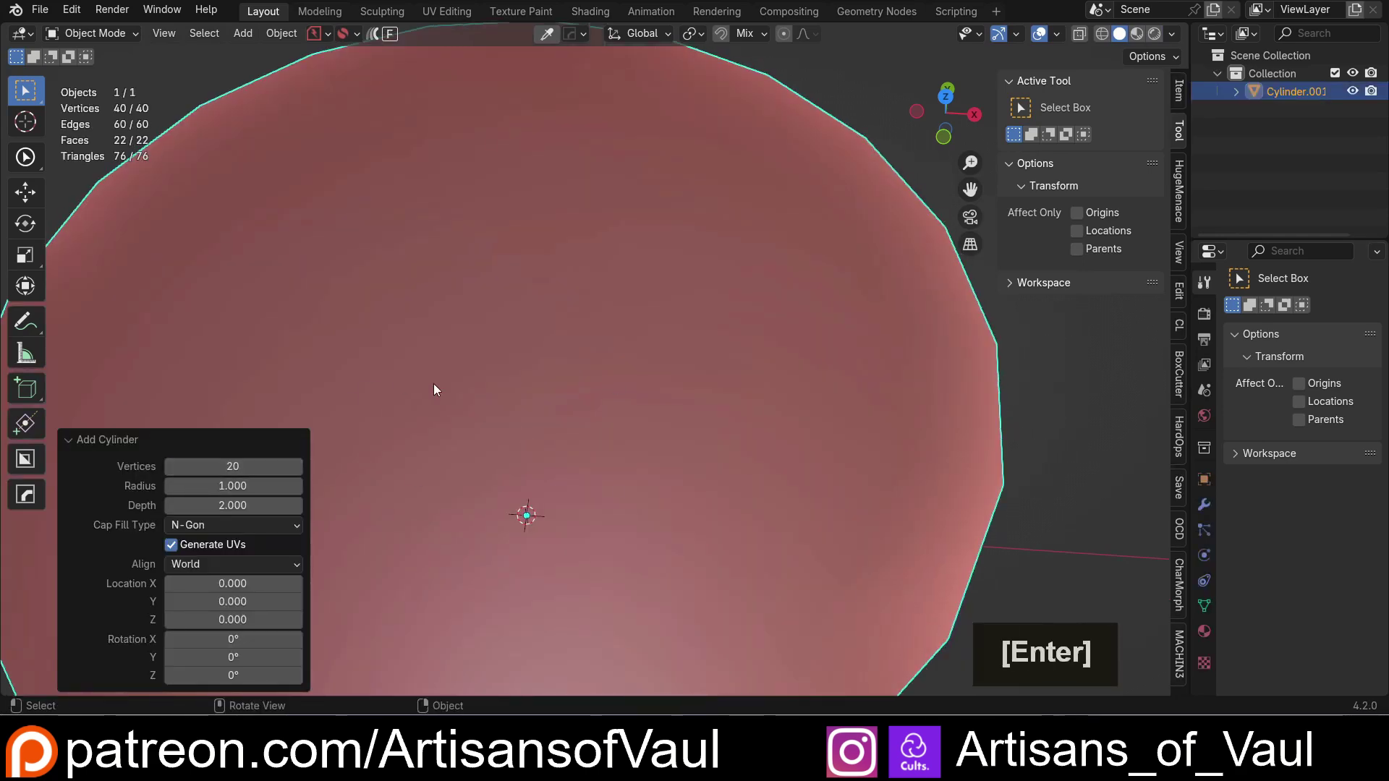
- Confirm the new cylinder and enter Edit Mode to work on its faces
{"action": "scroll", "coordinate": [506, 419], "scroll_direction": "down", "scroll_amount": 5}
{"action": "middle_click_drag", "start_coordinate": [571, 445], "coordinate": [572, 376]}
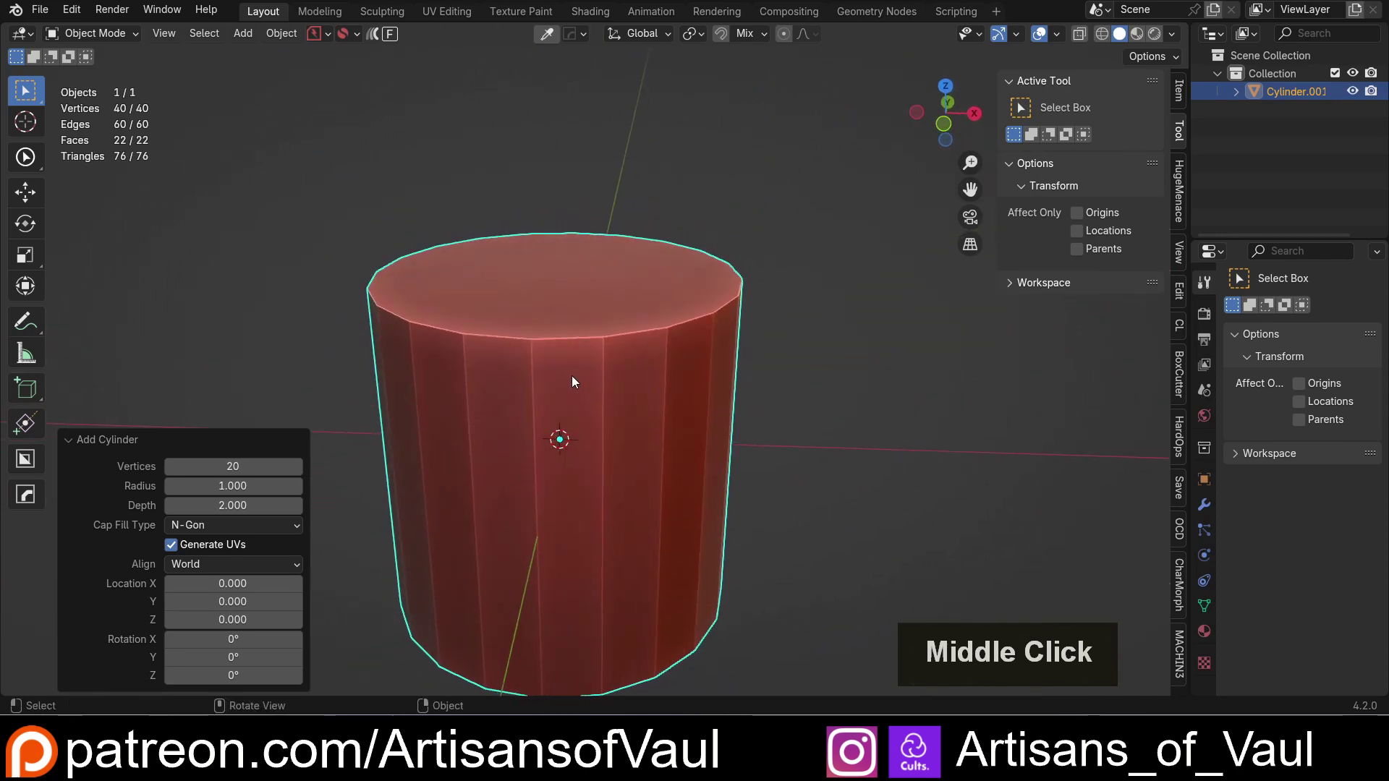
{"action": "left_click", "coordinate": [636, 406]}
{"action": "middle_click_drag", "start_coordinate": [604, 435], "coordinate": [598, 422]}
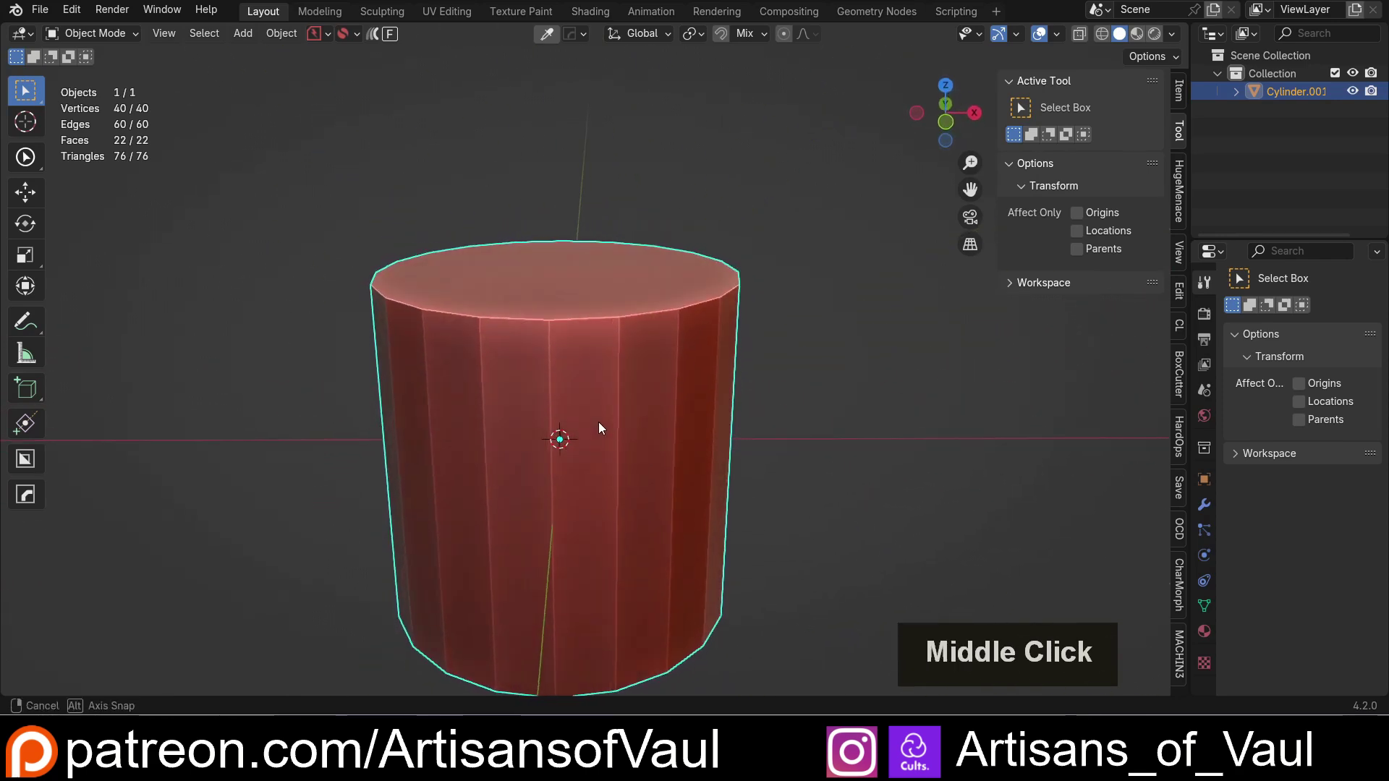
{"action": "key", "text": "Tab"}
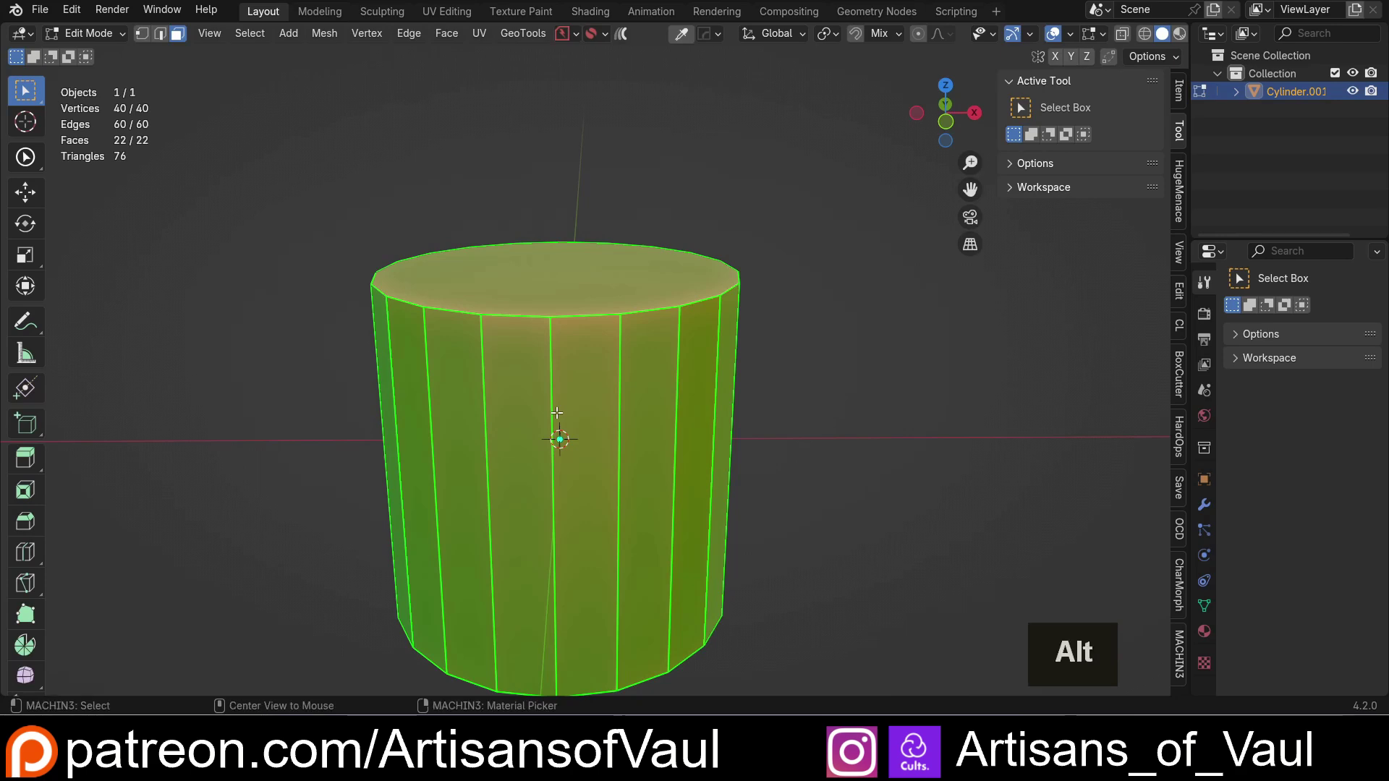
- Select the cylinder's side face loop and Checker Deselect it at 2 selected, 2 deselected
{"action": "left_click", "coordinate": [557, 413], "text": "alt"}
{"action": "middle_click_drag", "start_coordinate": [556, 413], "coordinate": [675, 436]}
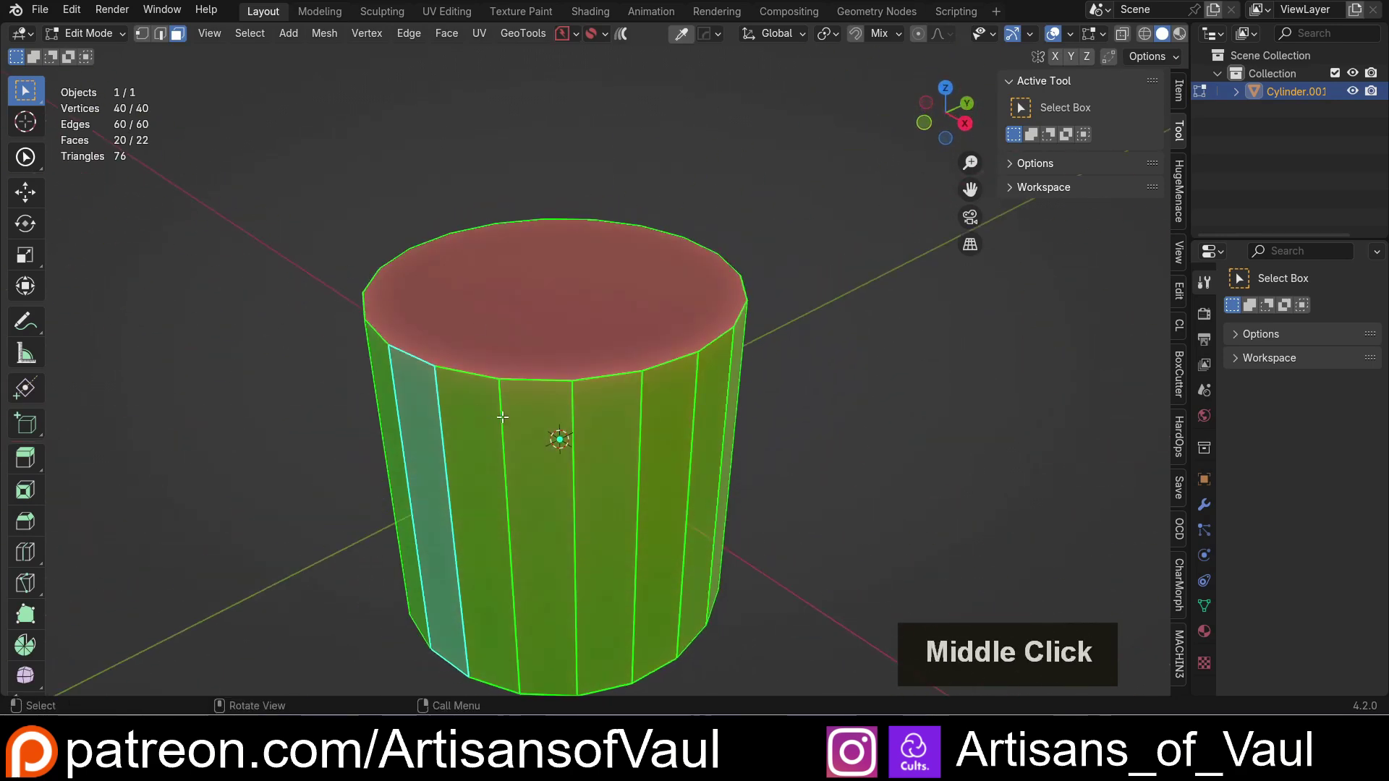
{"action": "middle_click_drag", "start_coordinate": [503, 418], "coordinate": [758, 438]}
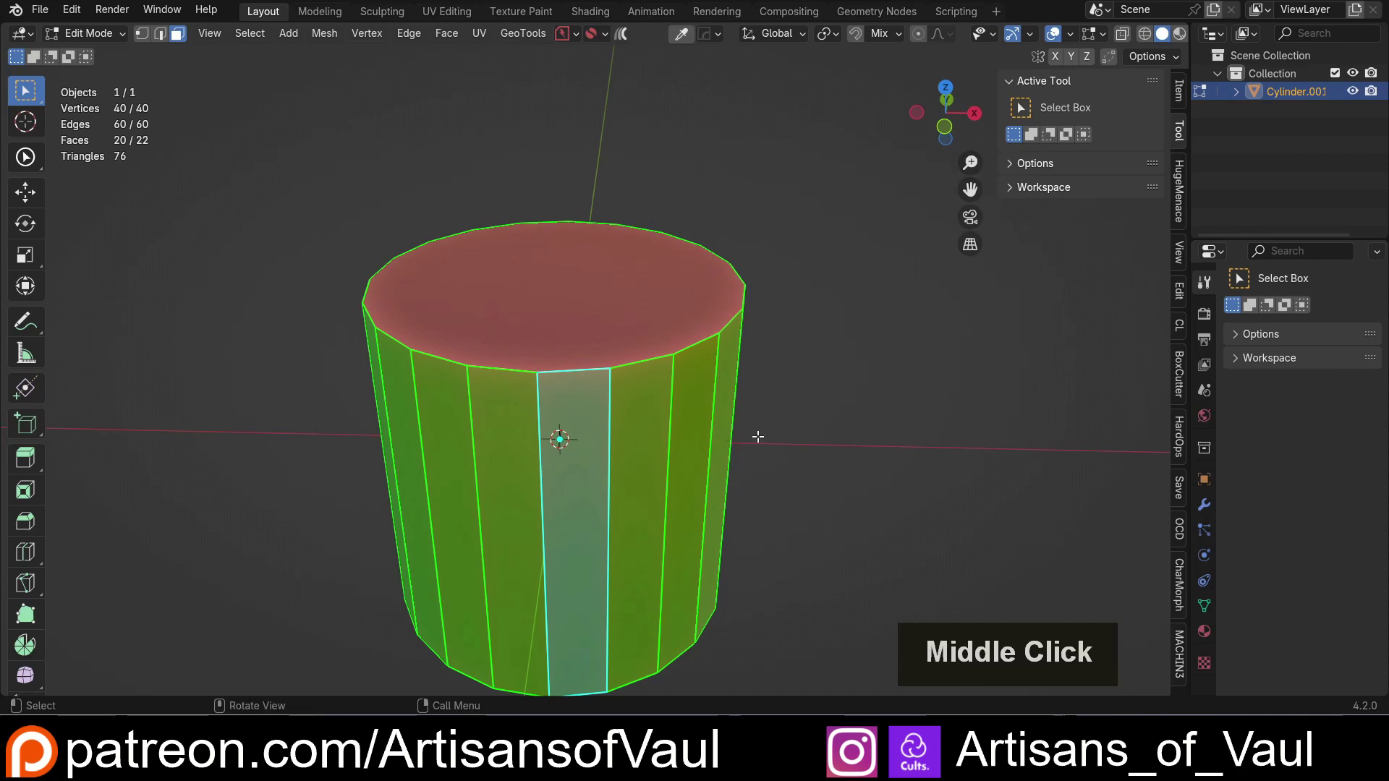
{"action": "left_click", "coordinate": [239, 33]}
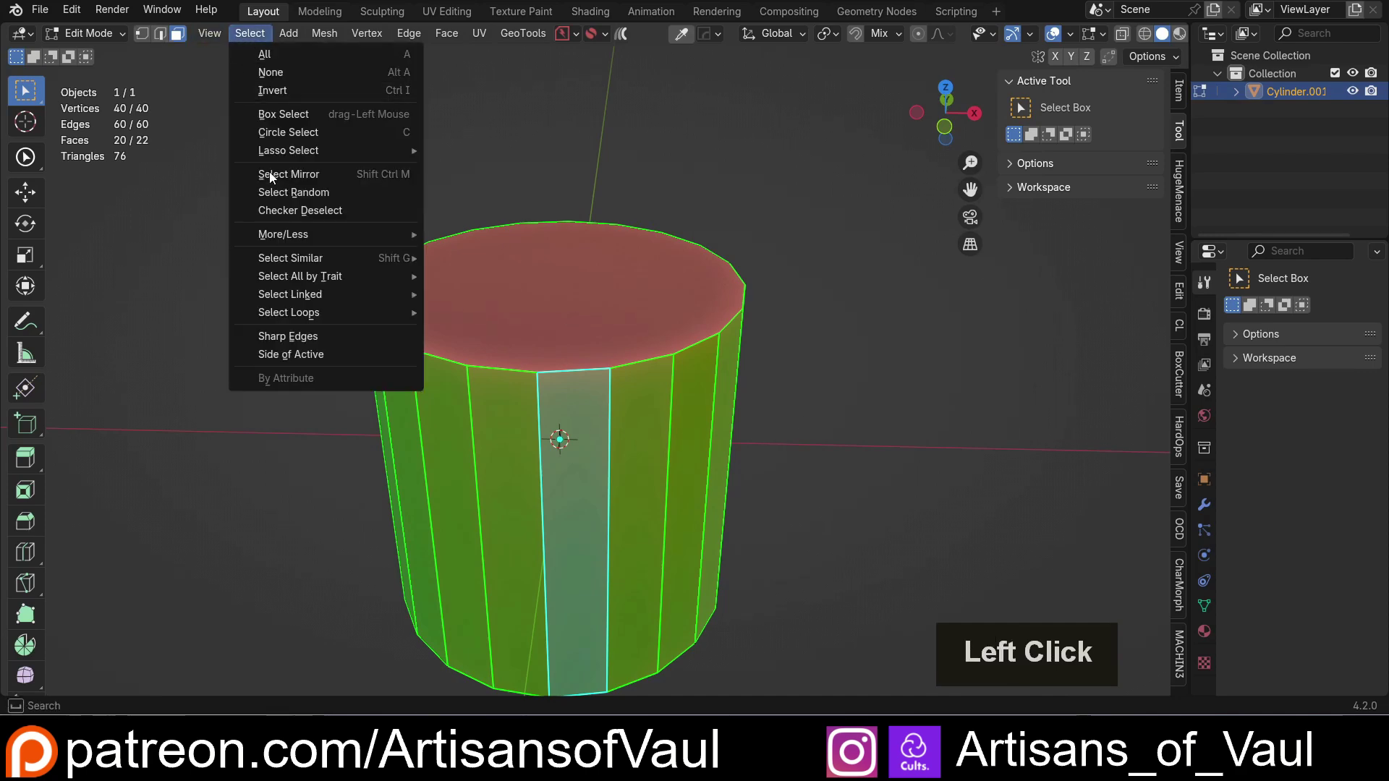
{"action": "left_click", "coordinate": [279, 210]}
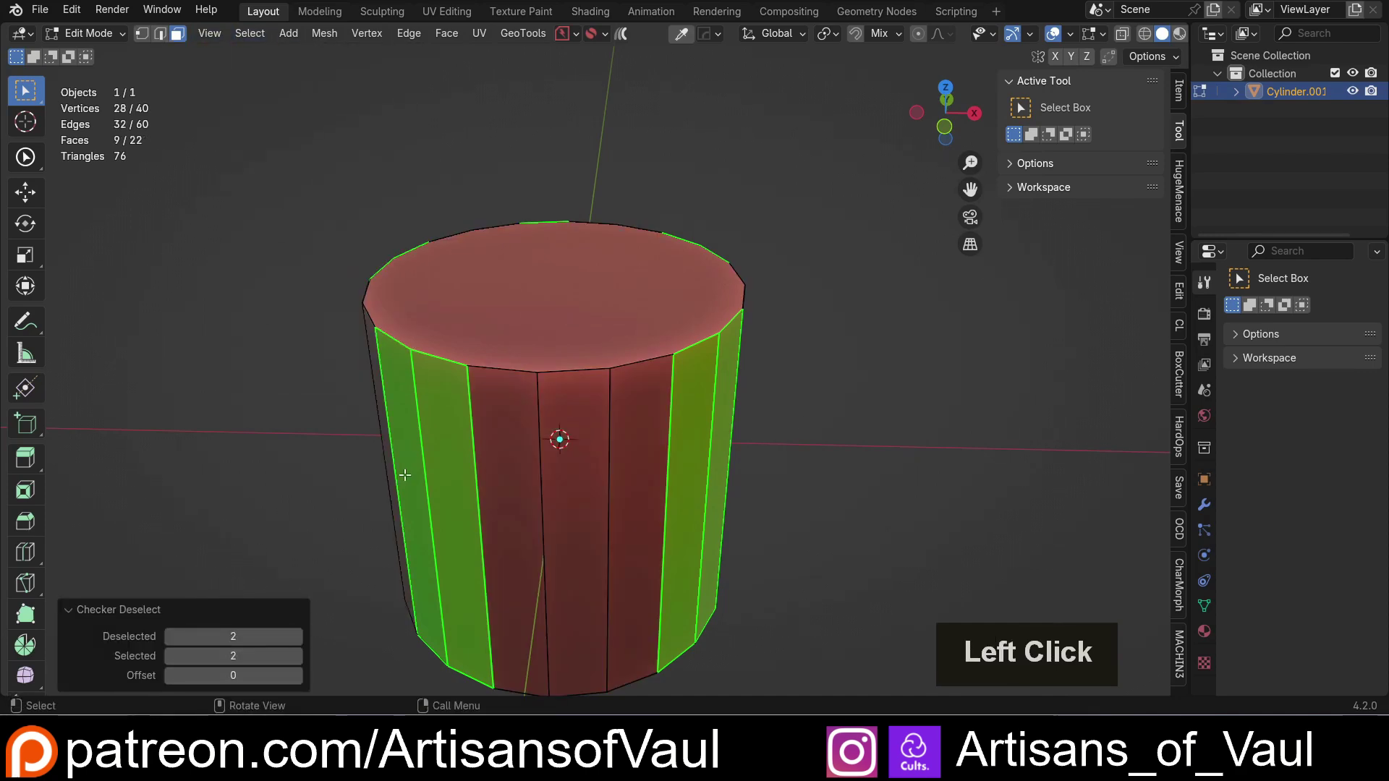
{"action": "middle_click_drag", "start_coordinate": [406, 476], "coordinate": [565, 375]}
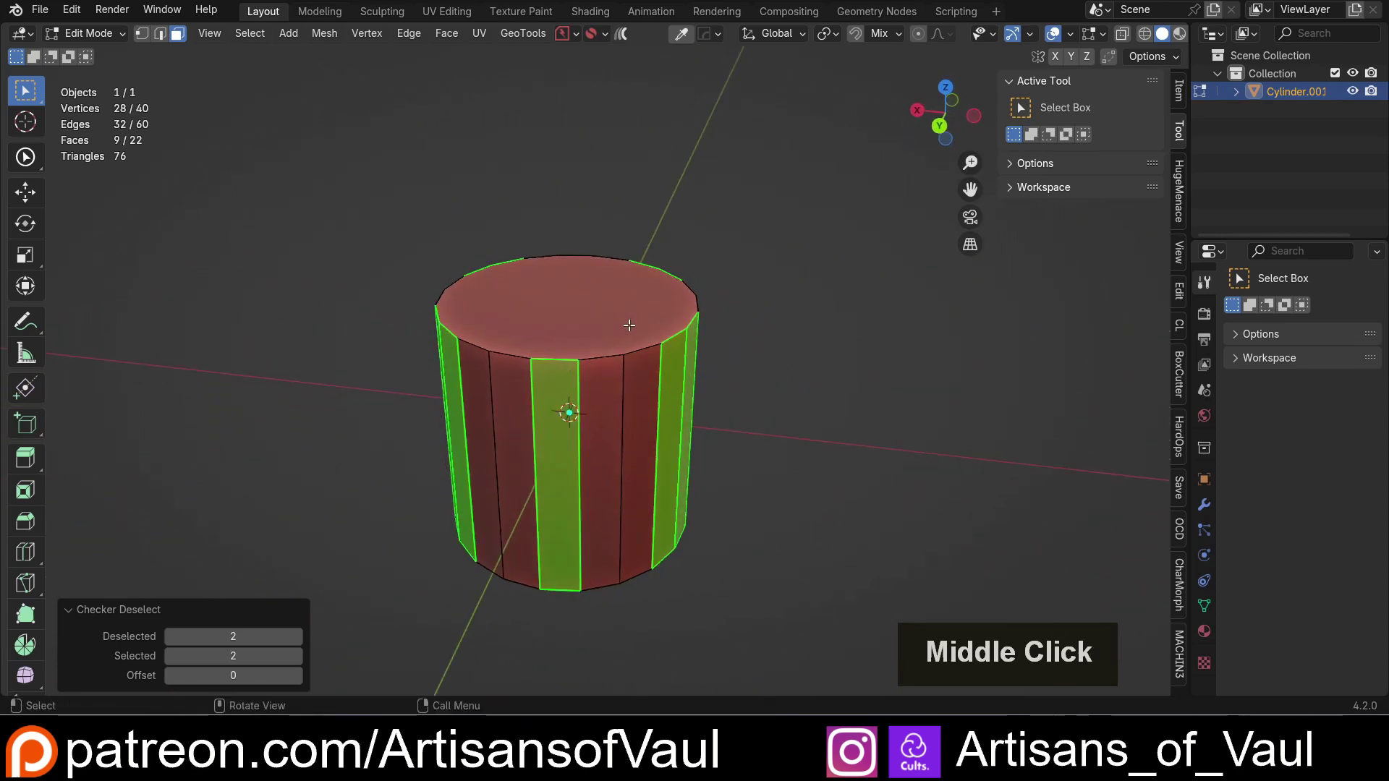
{"action": "middle_click_drag", "start_coordinate": [630, 326], "coordinate": [550, 358]}
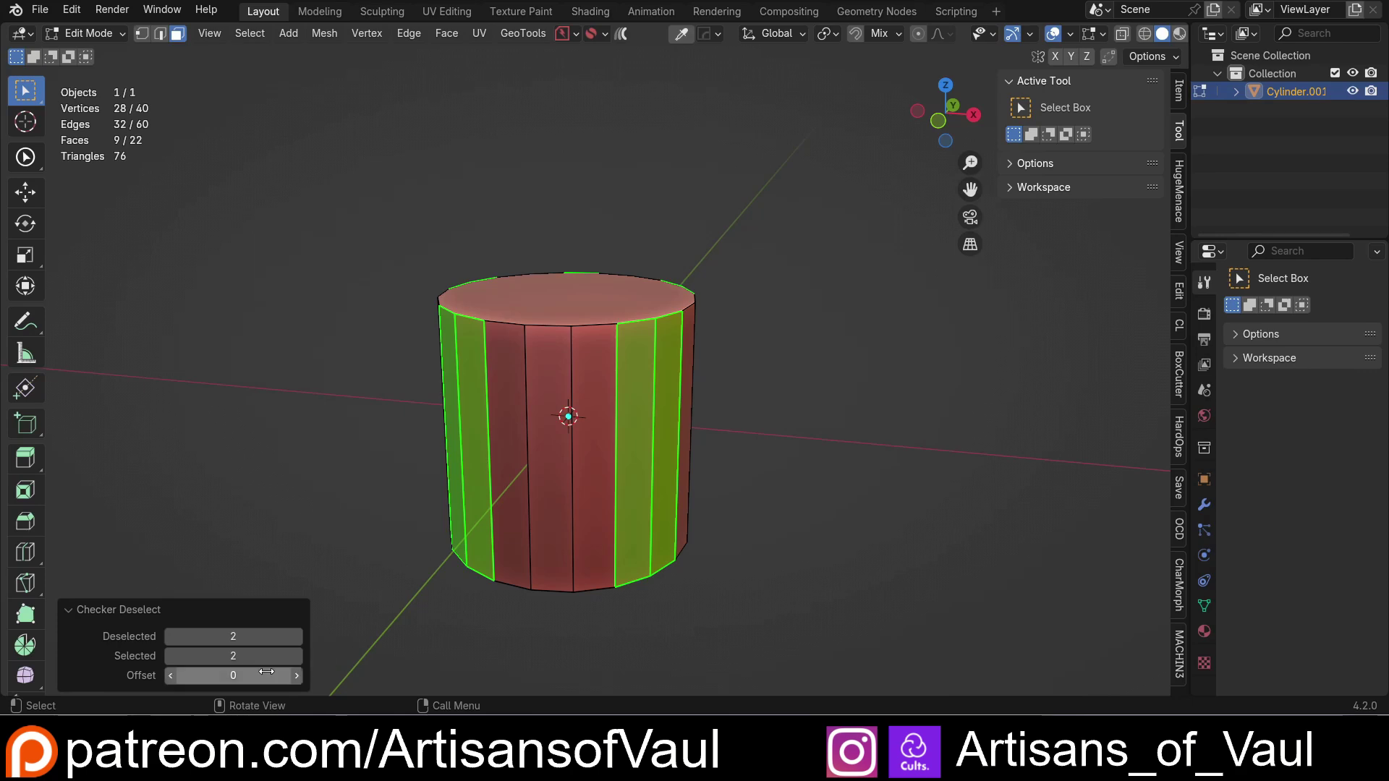
- Try a checker offset of 1, then set the offset back to 0
{"action": "left_click", "coordinate": [297, 674]}
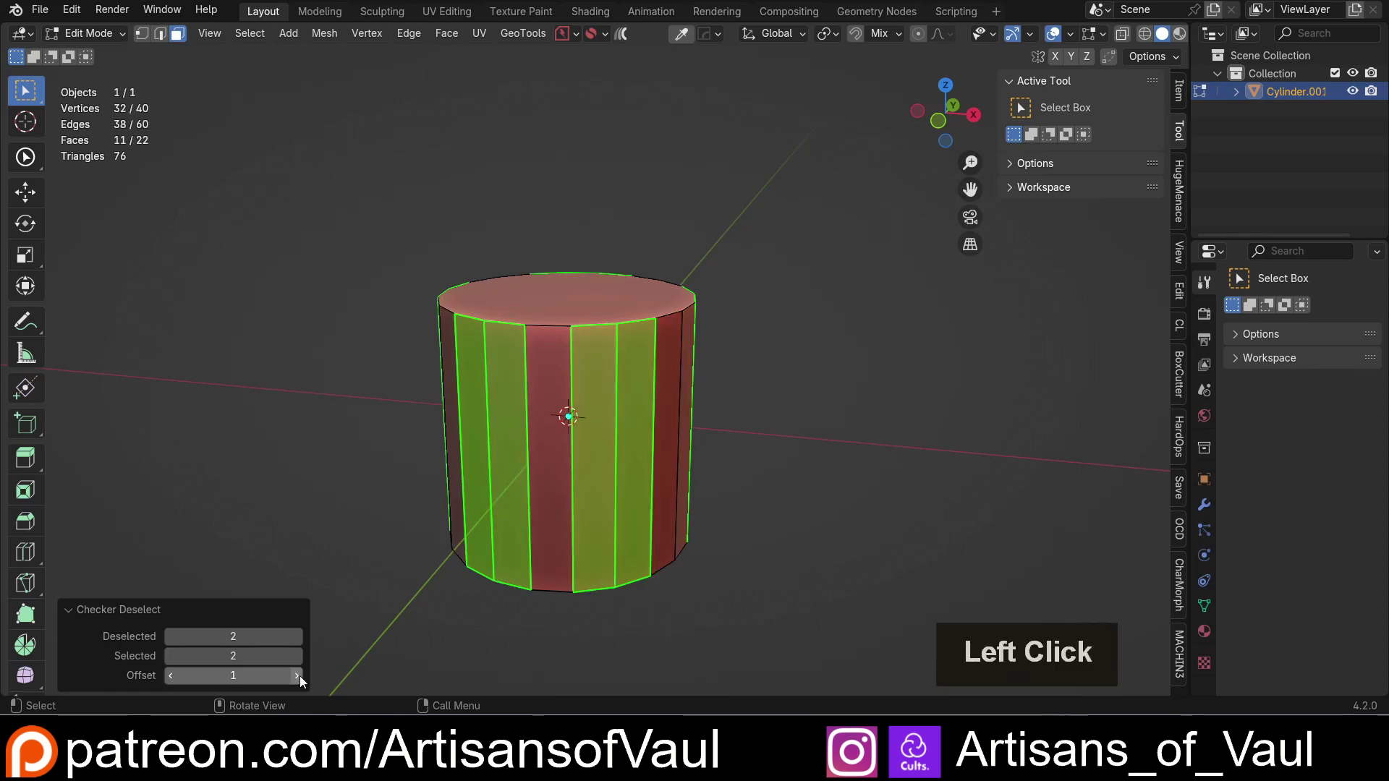
{"action": "scroll", "coordinate": [432, 571], "scroll_direction": "up", "scroll_amount": 2}
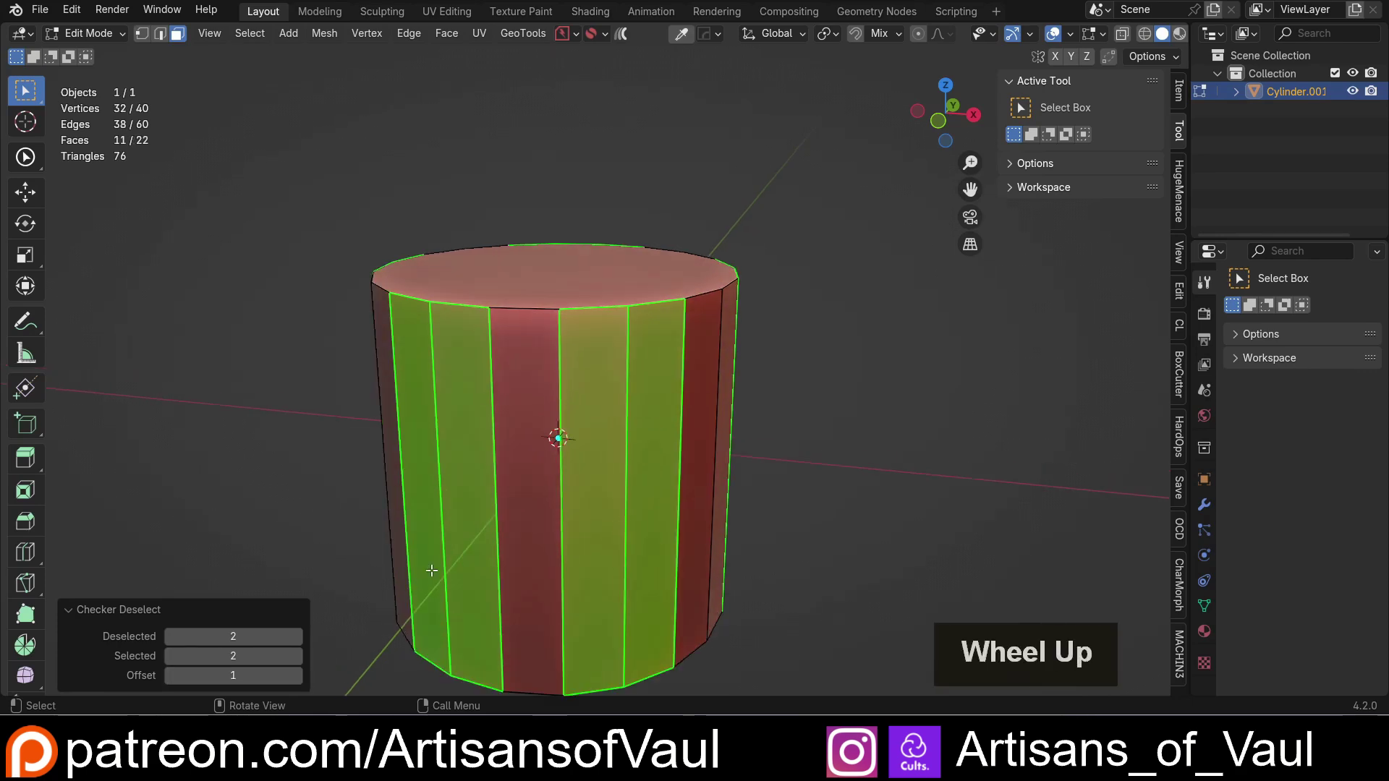
{"action": "middle_click_drag", "start_coordinate": [499, 387], "coordinate": [177, 376]}
{"action": "scroll", "coordinate": [566, 384], "scroll_direction": "down", "scroll_amount": 2}
{"action": "middle_click_drag", "start_coordinate": [482, 419], "coordinate": [801, 466]}
{"action": "left_click", "coordinate": [169, 675]}
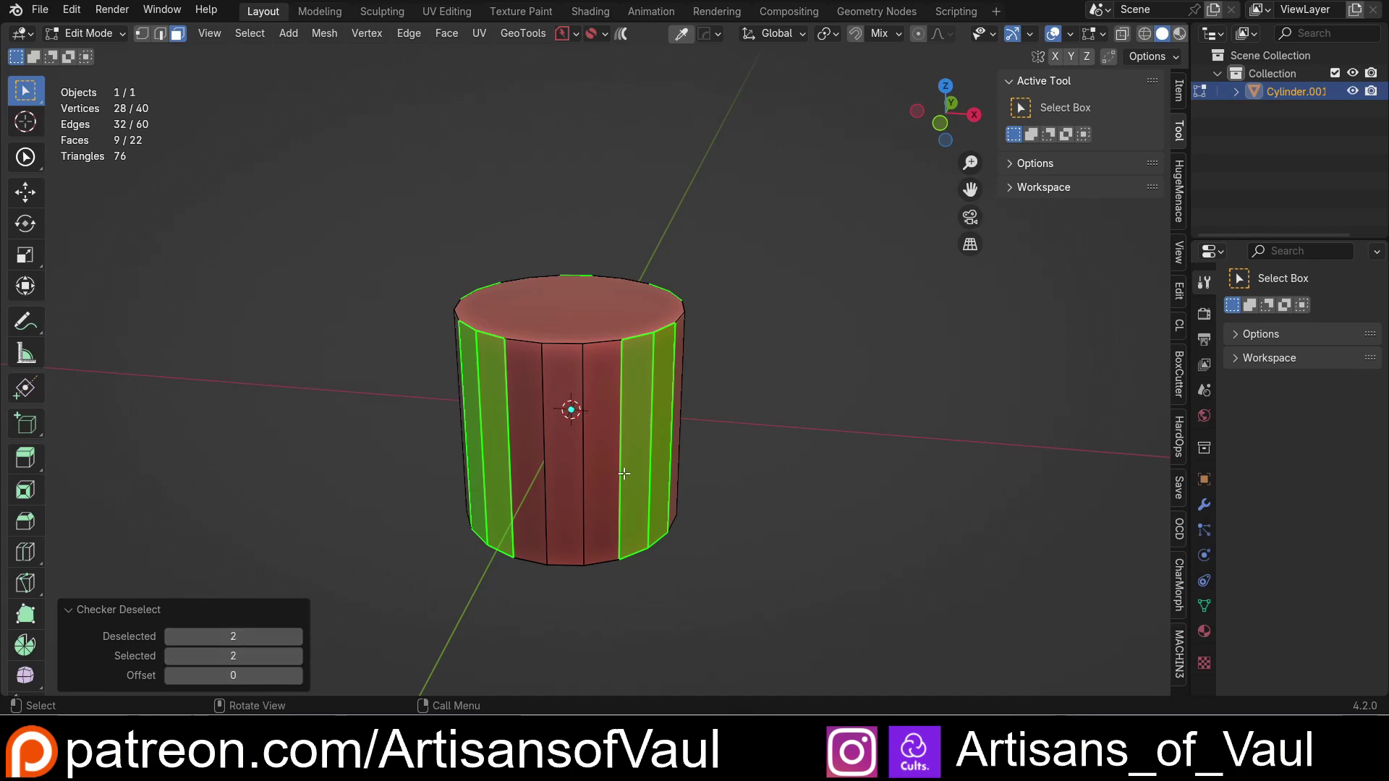
- Select only the cylinder's top cap face and inset it by 0.3893
{"action": "left_click", "coordinate": [591, 459], "text": "alt"}
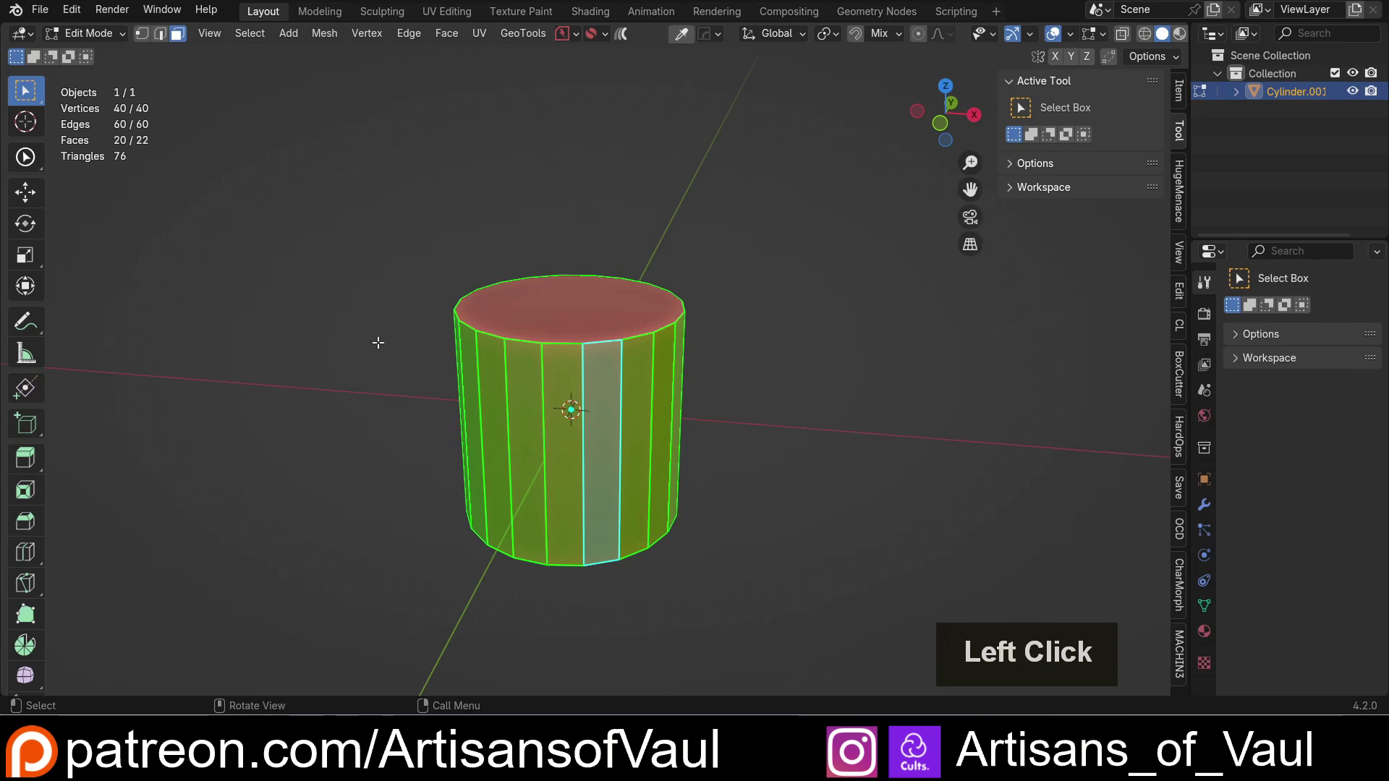
{"action": "scroll", "coordinate": [483, 403], "scroll_direction": "up", "scroll_amount": 2}
{"action": "middle_click_drag", "start_coordinate": [484, 404], "coordinate": [501, 435]}
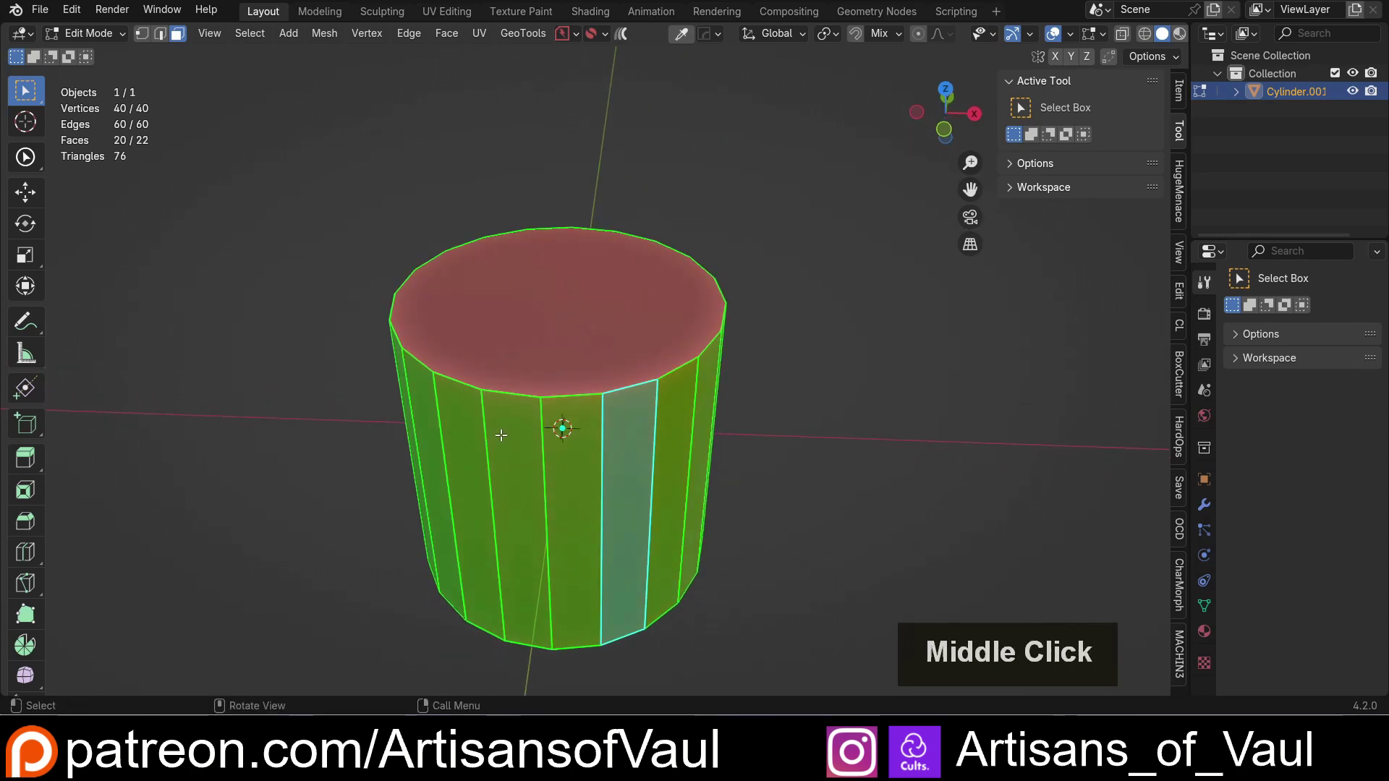
{"action": "left_click", "coordinate": [673, 329]}
{"action": "middle_click_drag", "start_coordinate": [673, 330], "coordinate": [701, 408]}
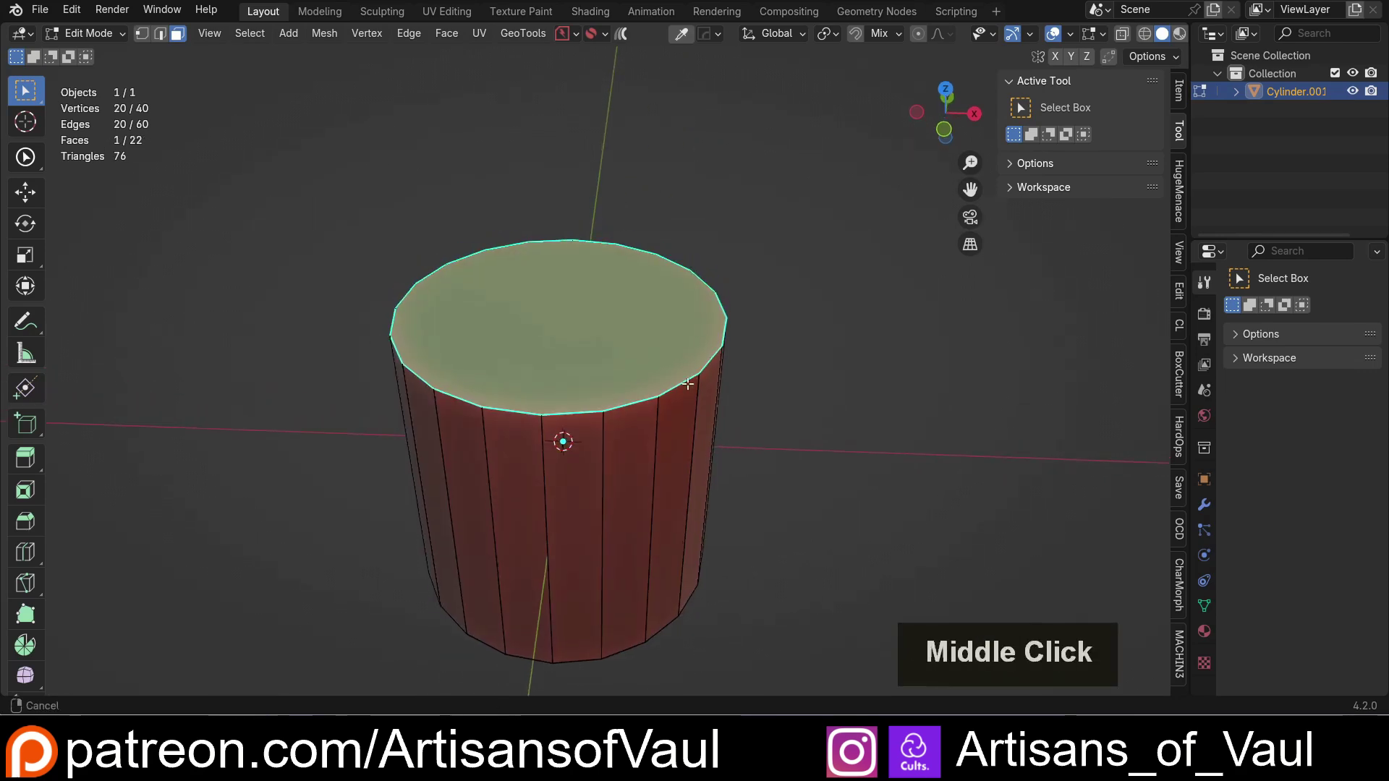
{"action": "scroll", "coordinate": [701, 409], "scroll_direction": "up", "scroll_amount": 2}
{"action": "key", "text": "i"}
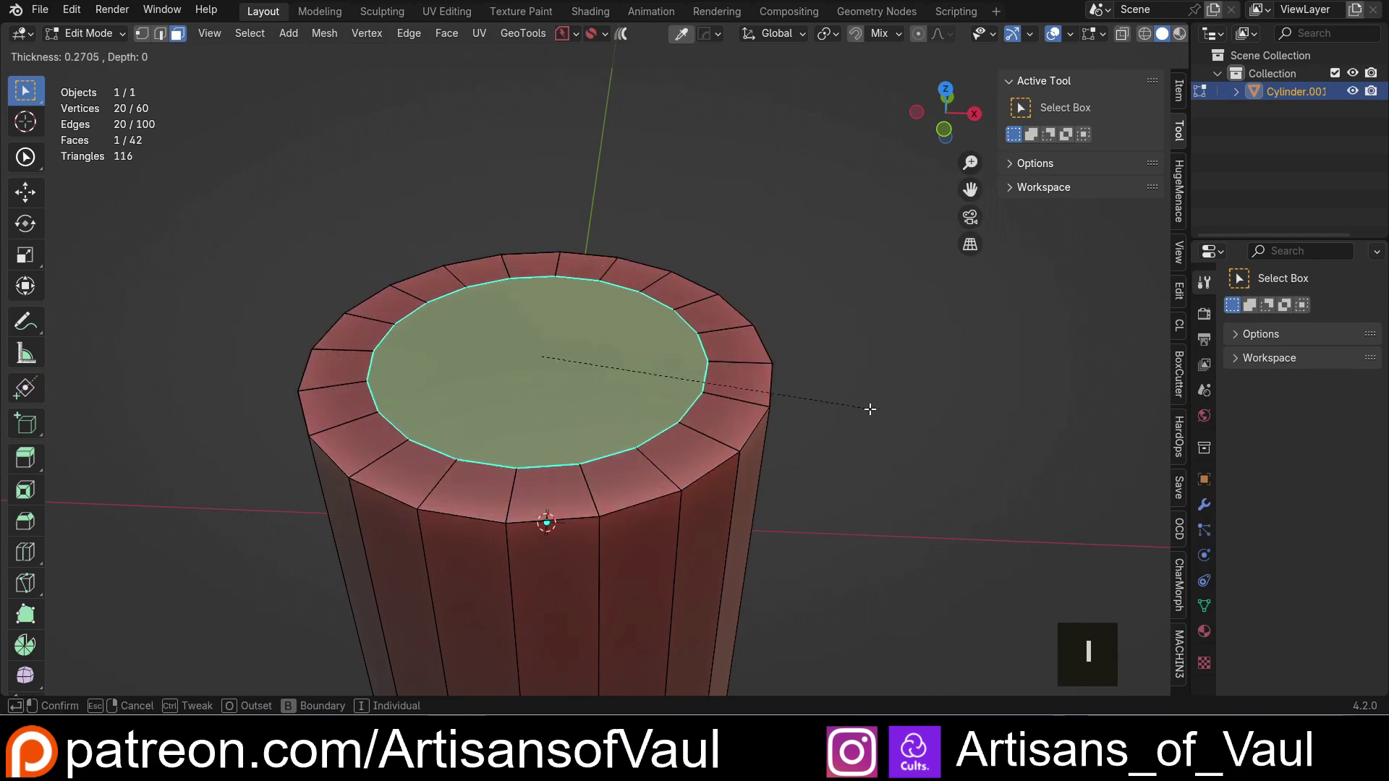
{"action": "left_click", "coordinate": [839, 413]}
- Raise the inset top face 0.32823 along Z and select the whole mesh
{"action": "key", "text": "g"}
{"action": "key", "text": "z"}
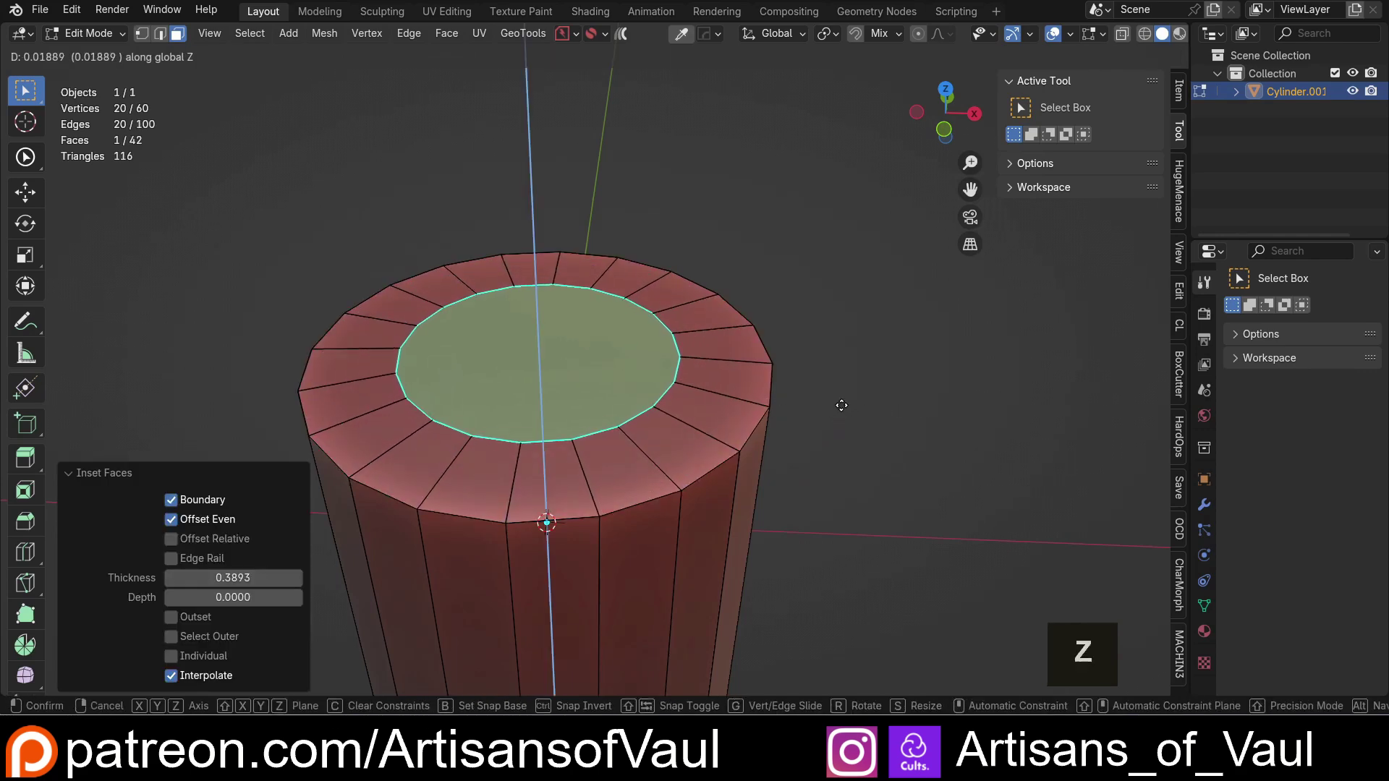
{"action": "left_click", "coordinate": [837, 347]}
{"action": "middle_click_drag", "start_coordinate": [837, 348], "coordinate": [760, 311]}
{"action": "scroll", "coordinate": [673, 355], "scroll_direction": "down", "scroll_amount": 4}
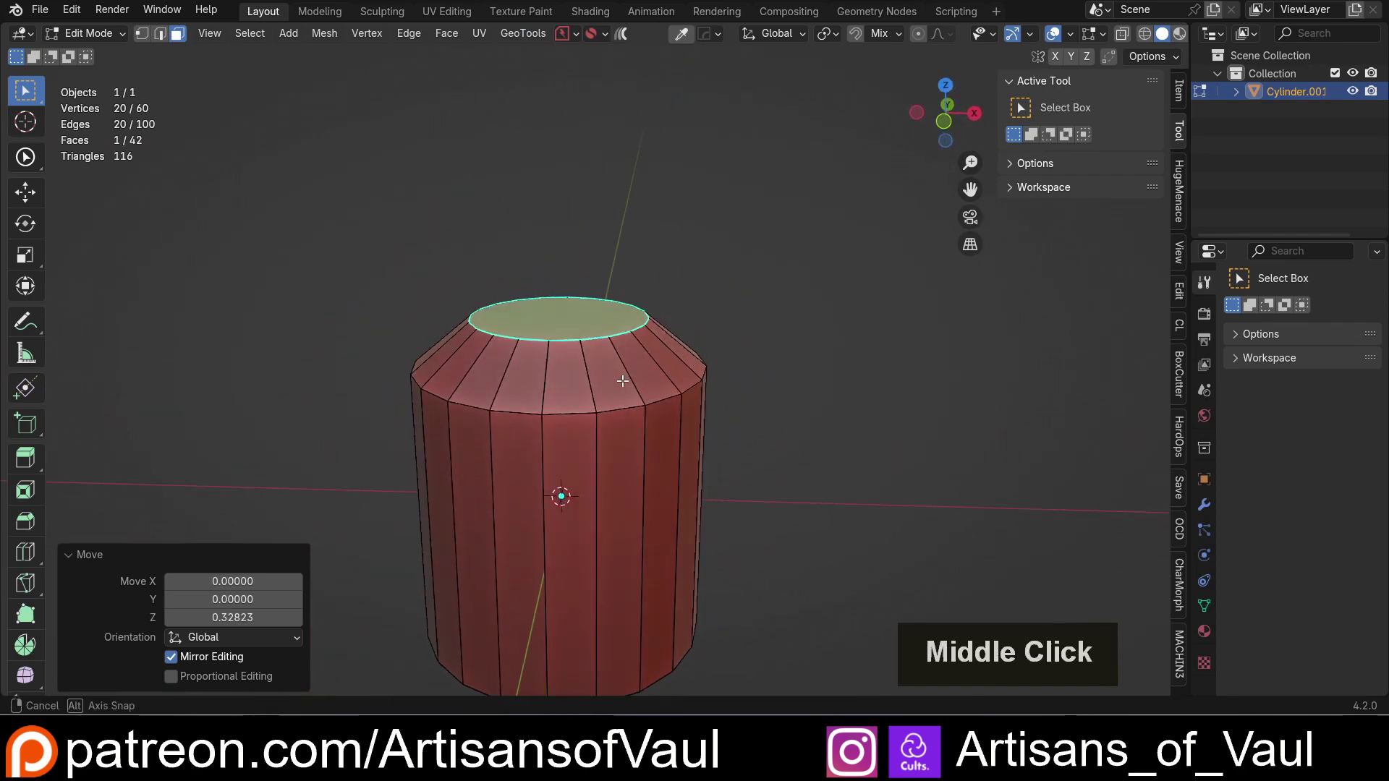
{"action": "key", "text": "a"}
{"action": "left_click", "coordinate": [933, 129]}
- Rotate the whole cylinder mesh 8.91° around Z and view it from the top
{"action": "scroll", "coordinate": [791, 359], "scroll_direction": "up", "scroll_amount": 3}
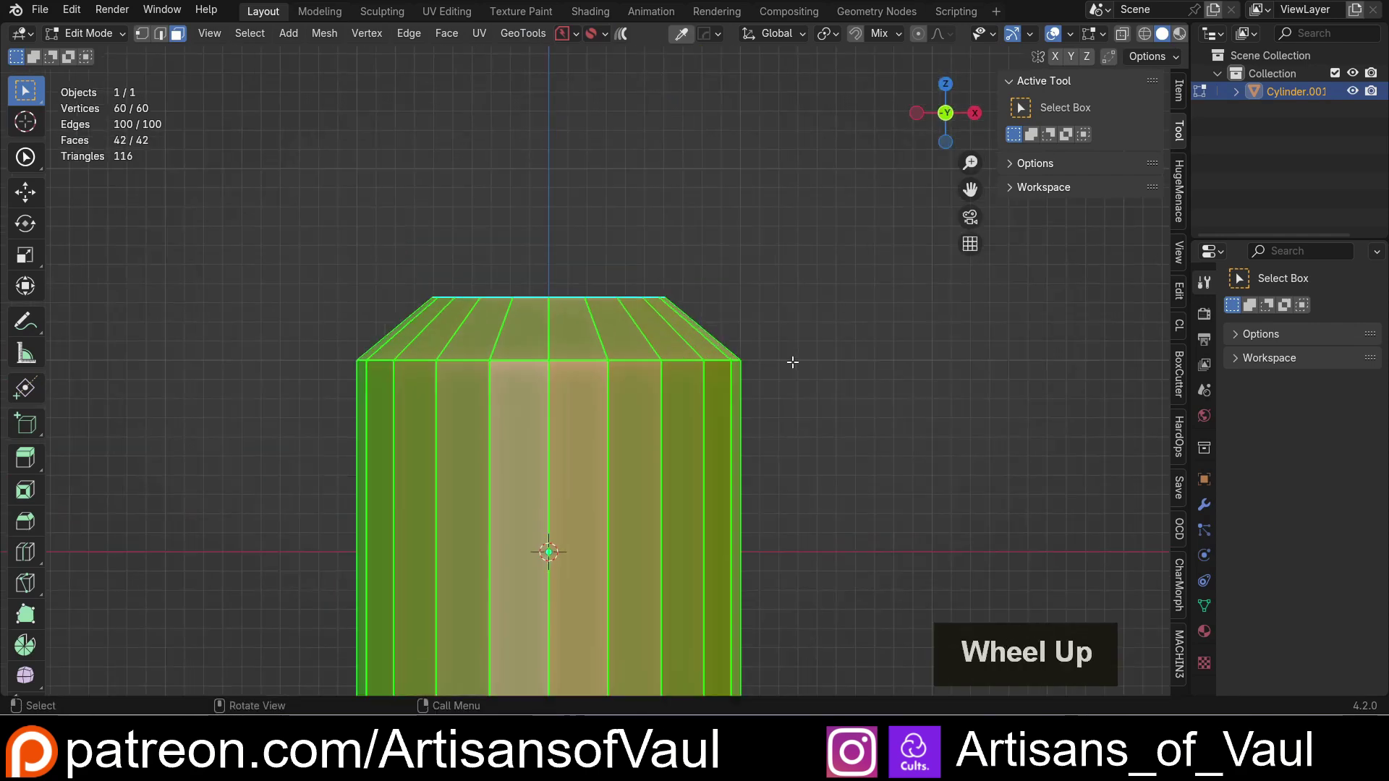
{"action": "key", "text": "r"}
{"action": "key", "text": "z"}
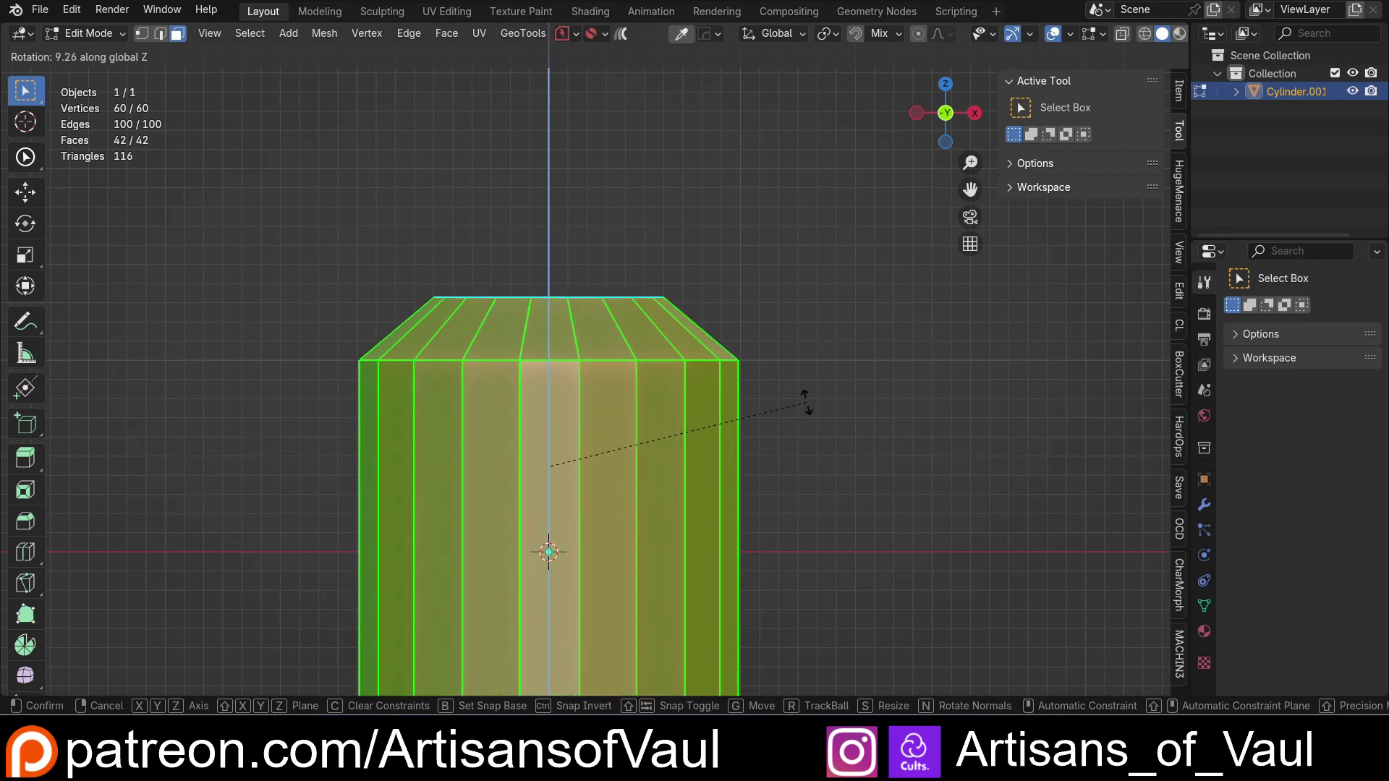
{"action": "left_click", "coordinate": [802, 402]}
{"action": "scroll", "coordinate": [645, 285], "scroll_direction": "down", "scroll_amount": 2}
{"action": "middle_click_drag", "start_coordinate": [644, 285], "coordinate": [837, 176]}
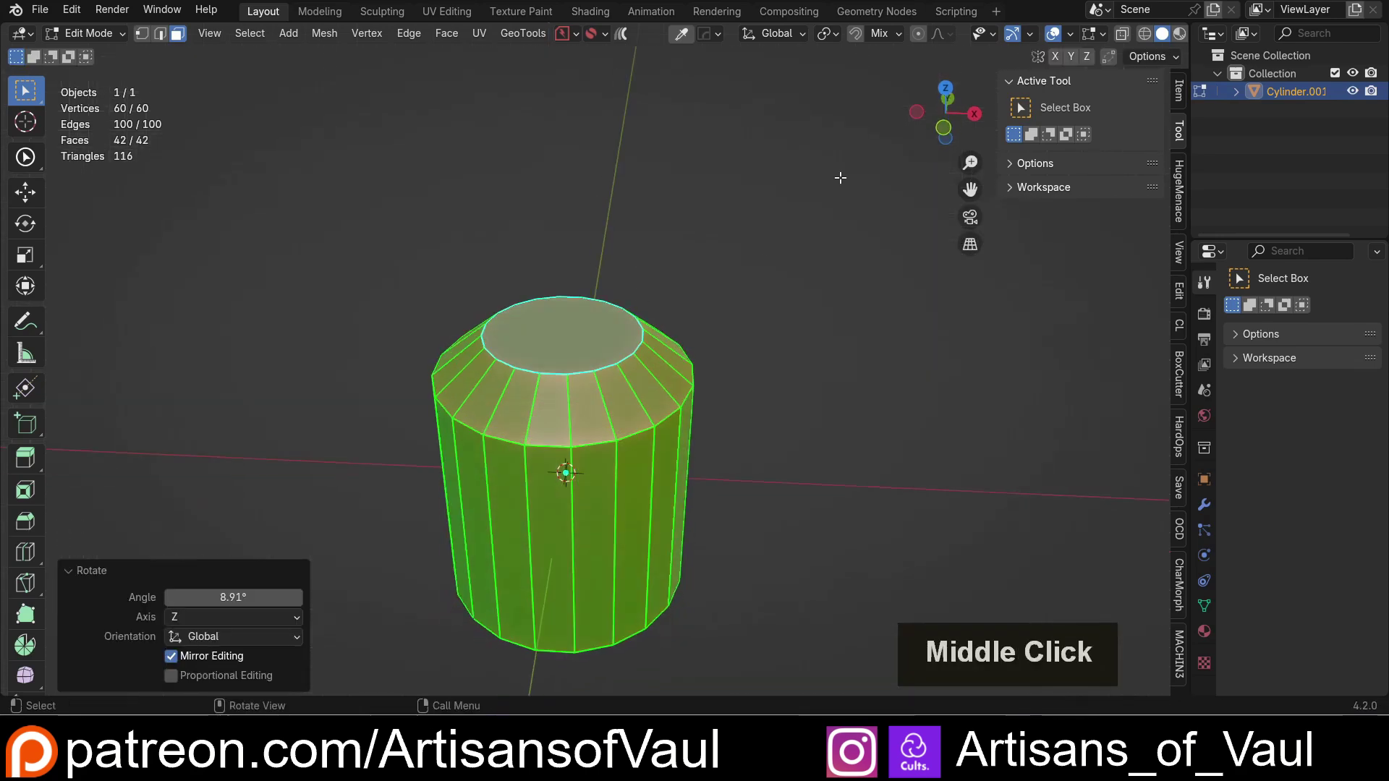
{"action": "left_click", "coordinate": [942, 89]}
{"action": "scroll", "coordinate": [770, 361], "scroll_direction": "up", "scroll_amount": 2}
{"action": "middle_click_drag", "start_coordinate": [657, 334], "coordinate": [722, 203], "text": "shift"}
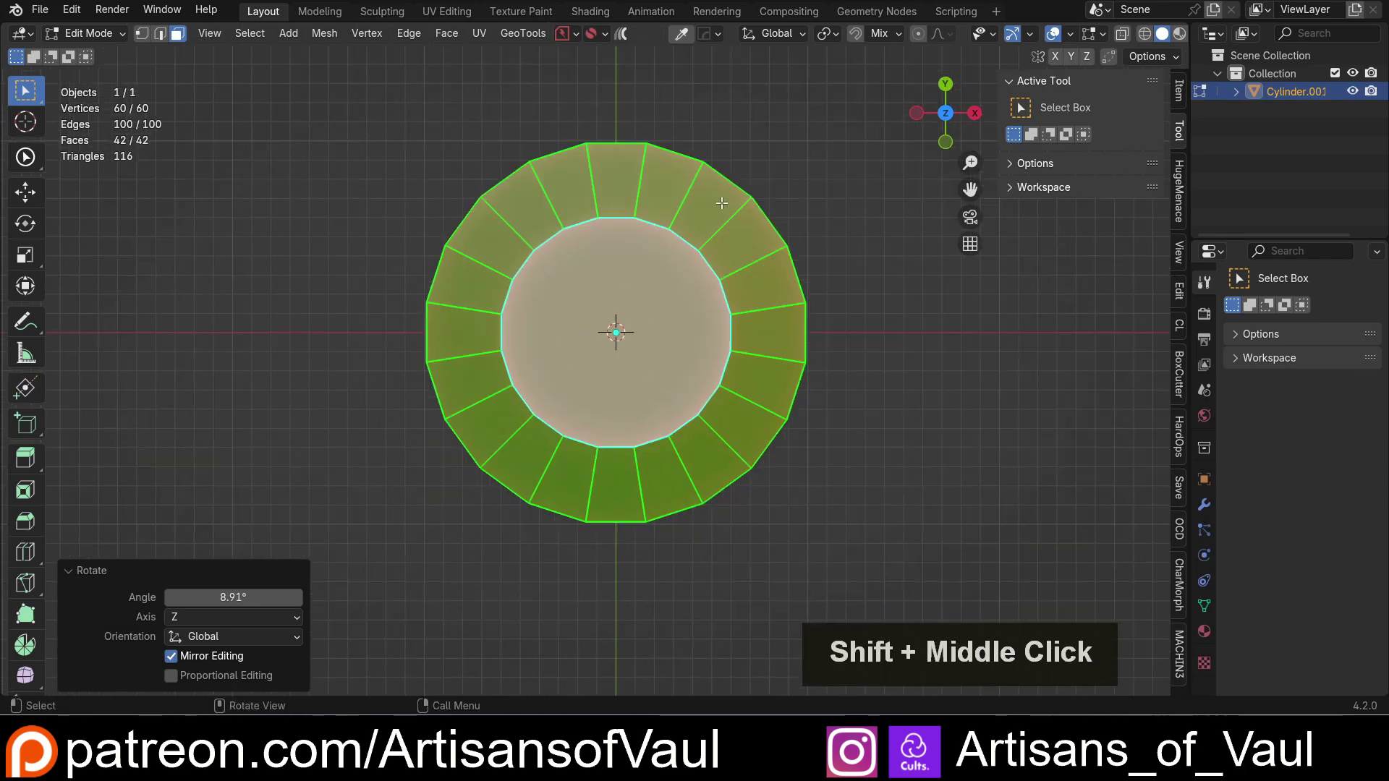
{"action": "scroll", "coordinate": [629, 310], "scroll_direction": "up", "scroll_amount": 3}
{"action": "scroll", "coordinate": [620, 323], "scroll_direction": "down", "scroll_amount": 3}
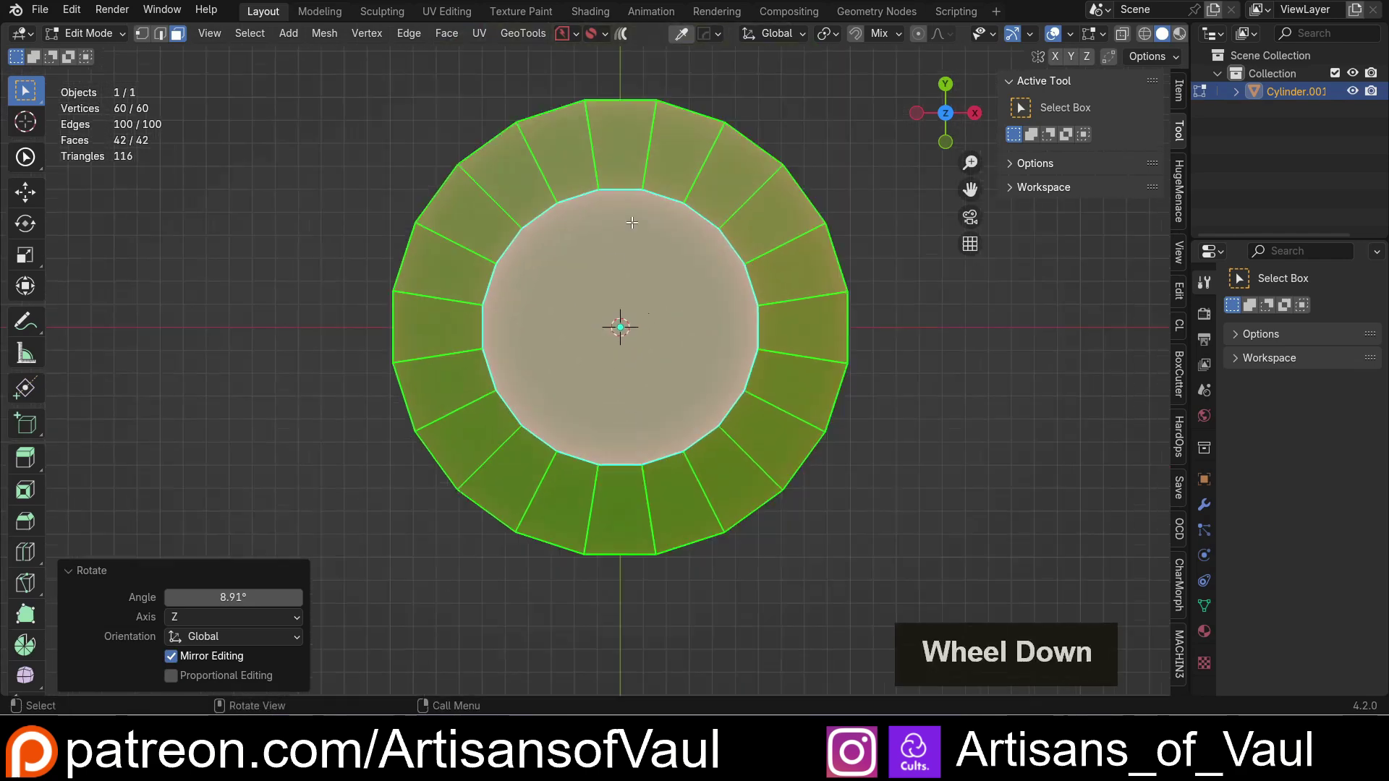
{"action": "middle_click_drag", "start_coordinate": [623, 92], "coordinate": [610, 169], "text": "shift"}
{"action": "key", "text": "ctrl+z"}
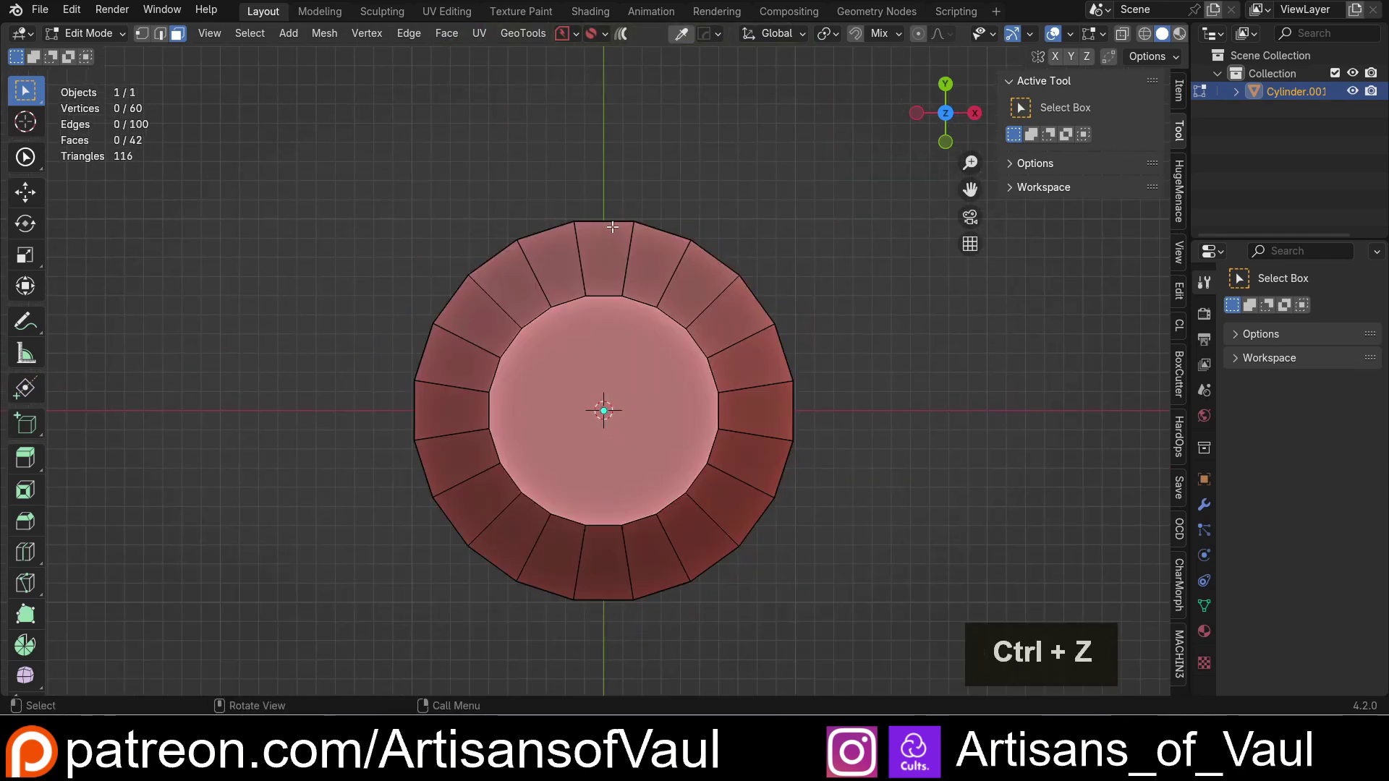
{"action": "key", "text": "d"}
{"action": "left_click", "coordinate": [608, 223]}
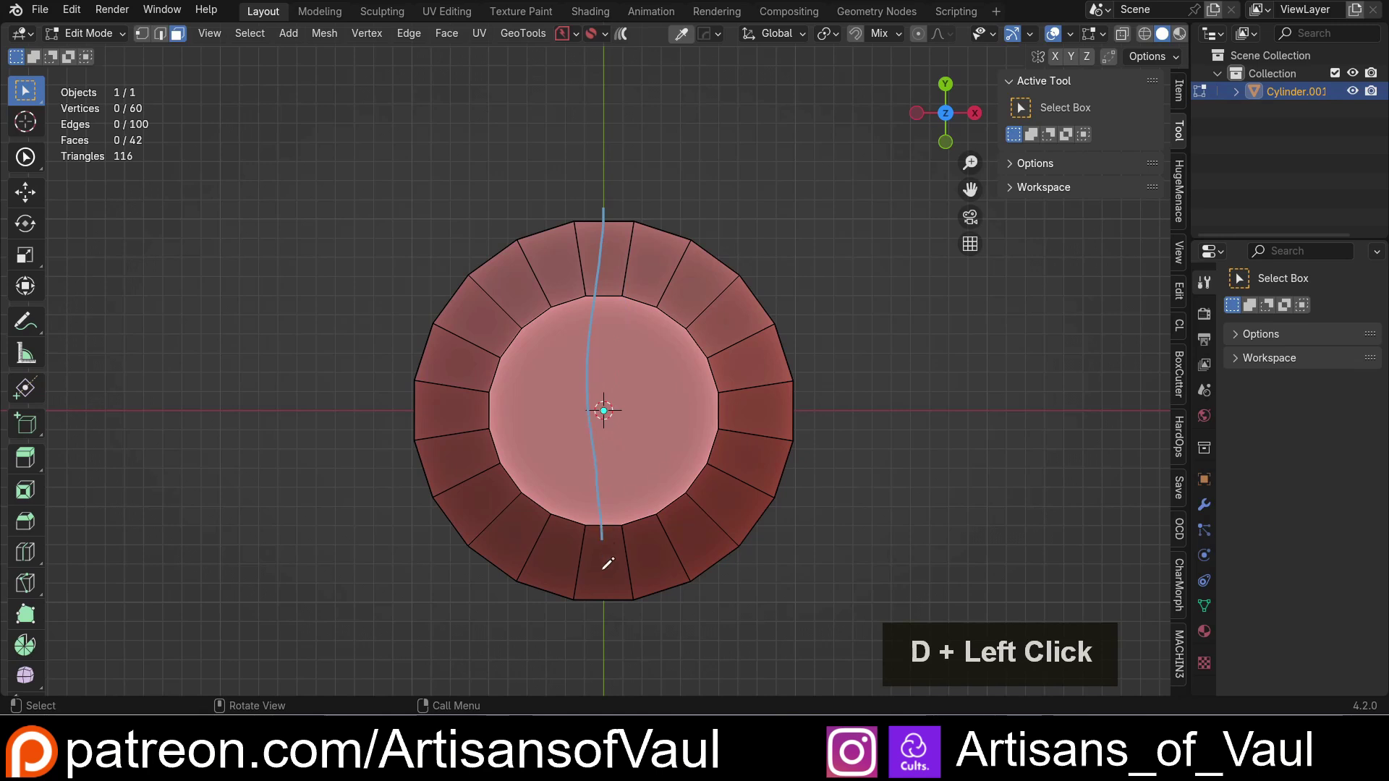
{"action": "left_click_drag", "start_coordinate": [604, 270], "coordinate": [605, 192]}
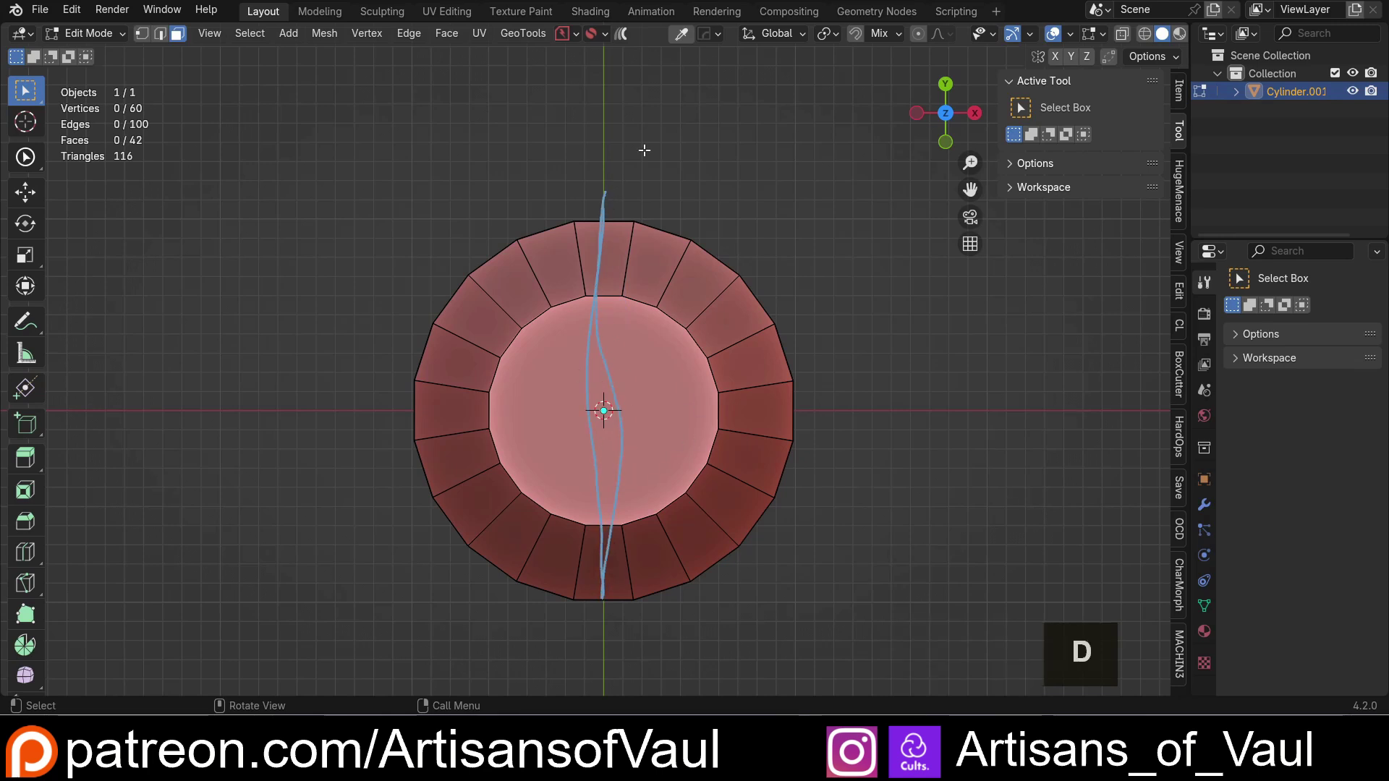
{"action": "key", "text": "ctrl+z"}
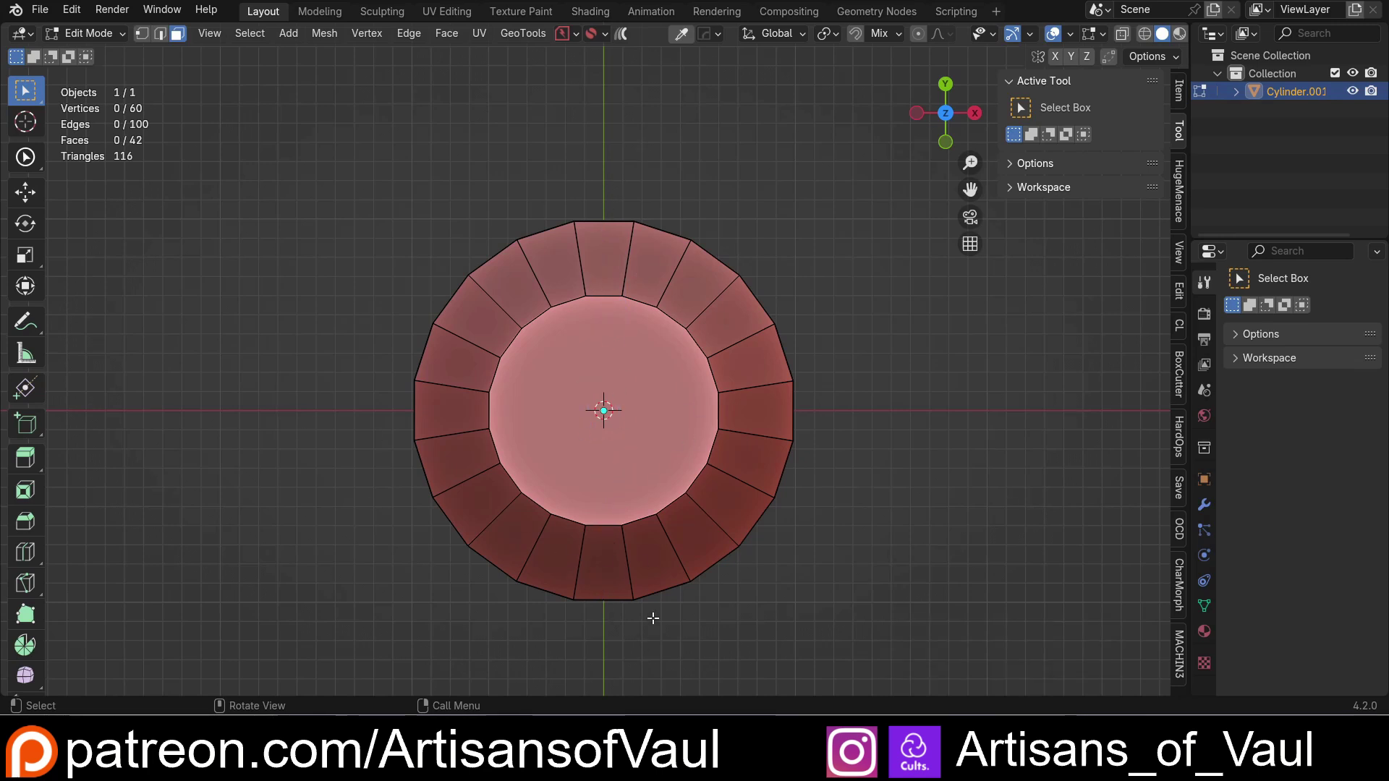
- Loop-select the 20 sloped faces encircling the raised top cap, reselecting after a single-face pick
{"action": "left_click", "coordinate": [606, 568], "text": "alt"}
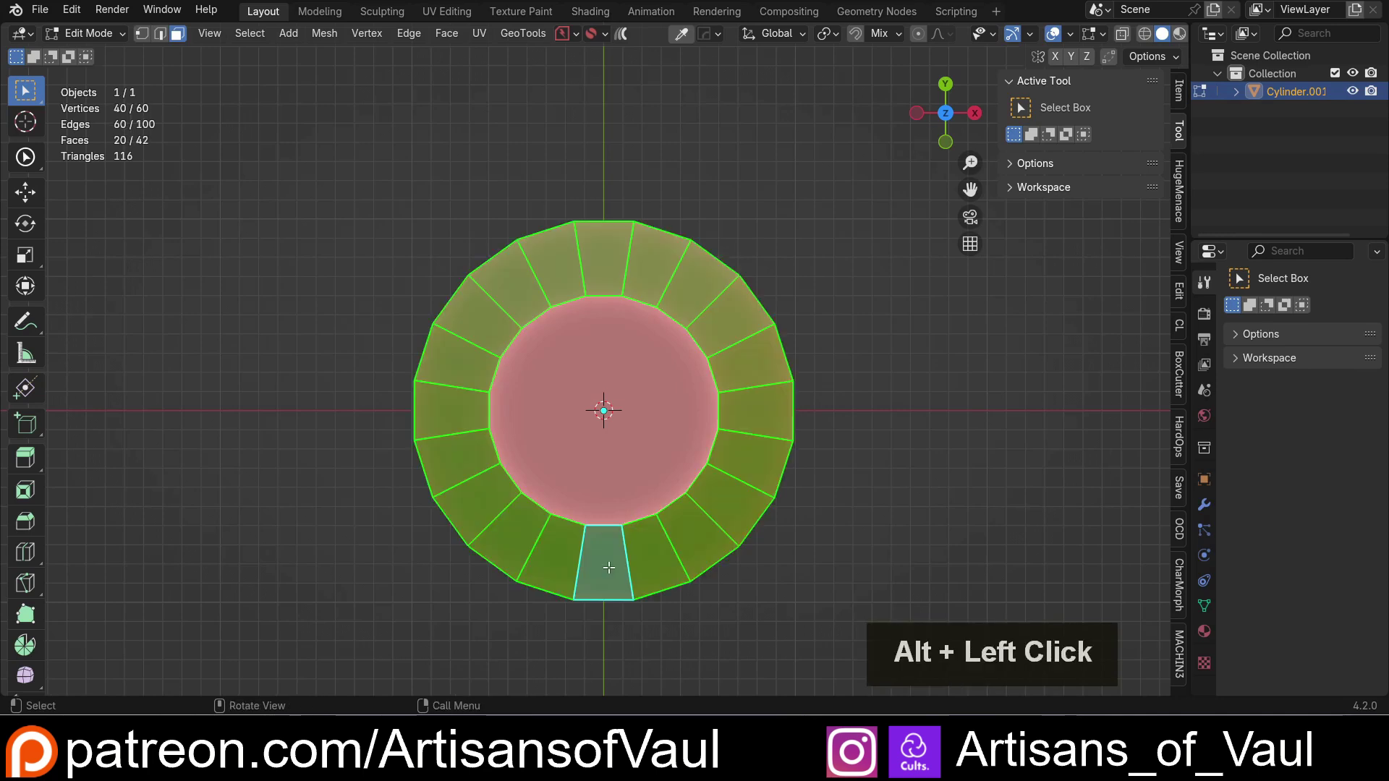
{"action": "scroll", "coordinate": [619, 588], "scroll_direction": "up", "scroll_amount": 1}
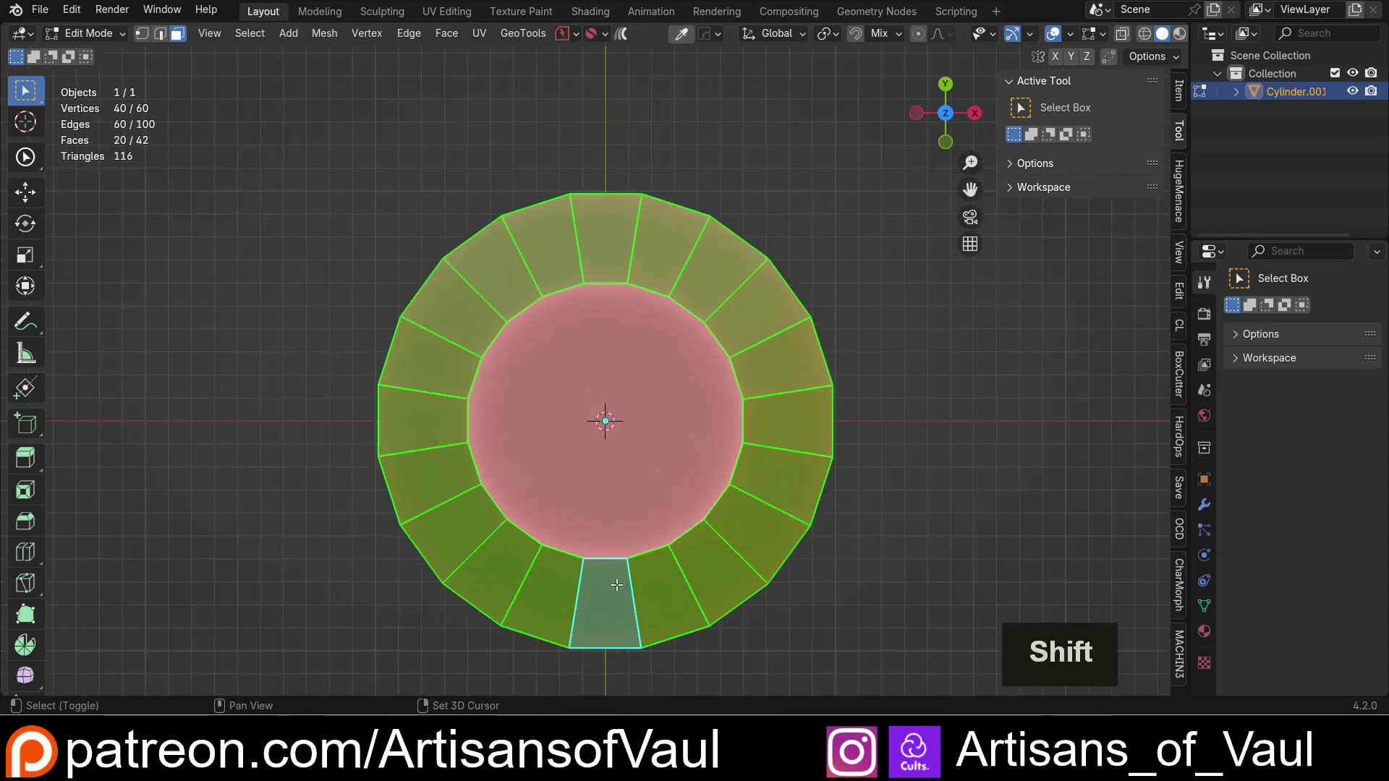
{"action": "middle_click_drag", "start_coordinate": [615, 574], "coordinate": [614, 546], "text": "shift"}
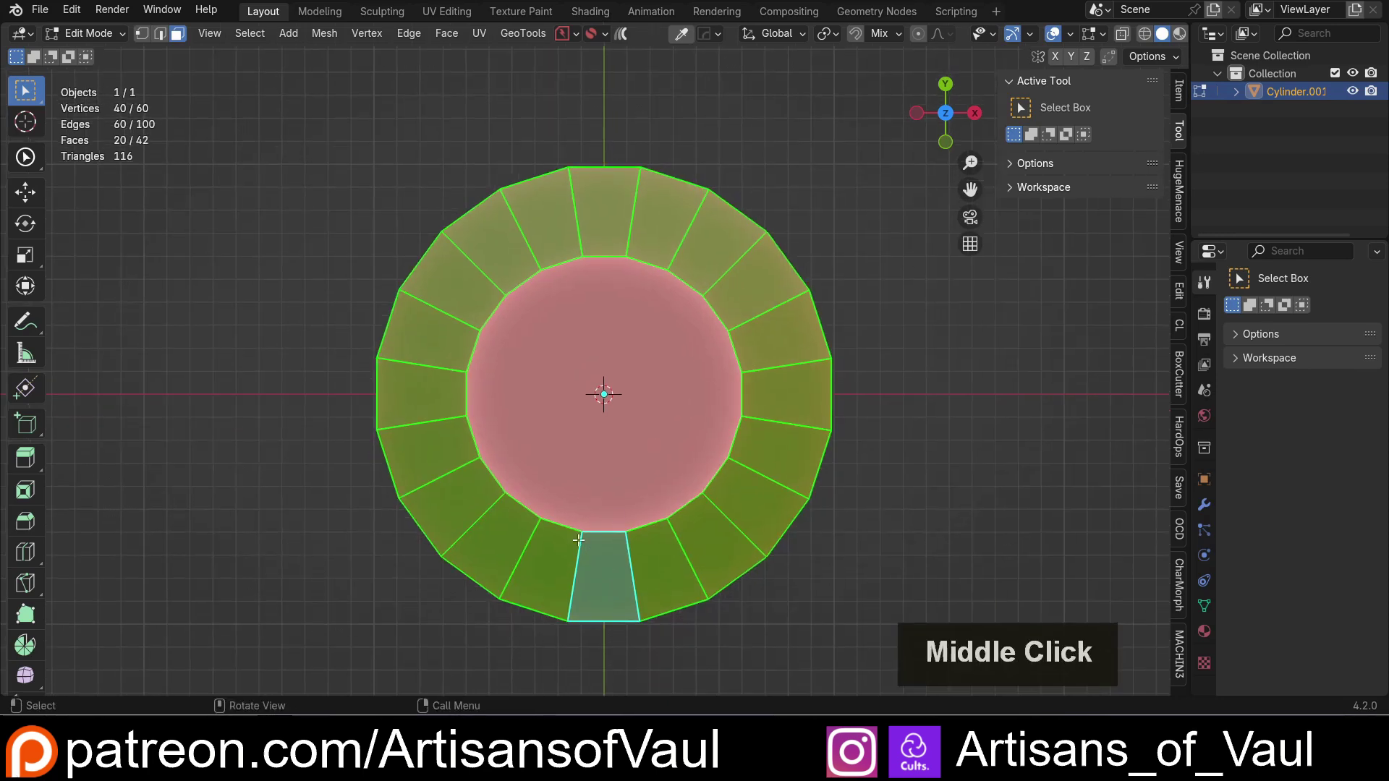
{"action": "left_click", "coordinate": [629, 590]}
{"action": "left_click", "coordinate": [623, 589]}
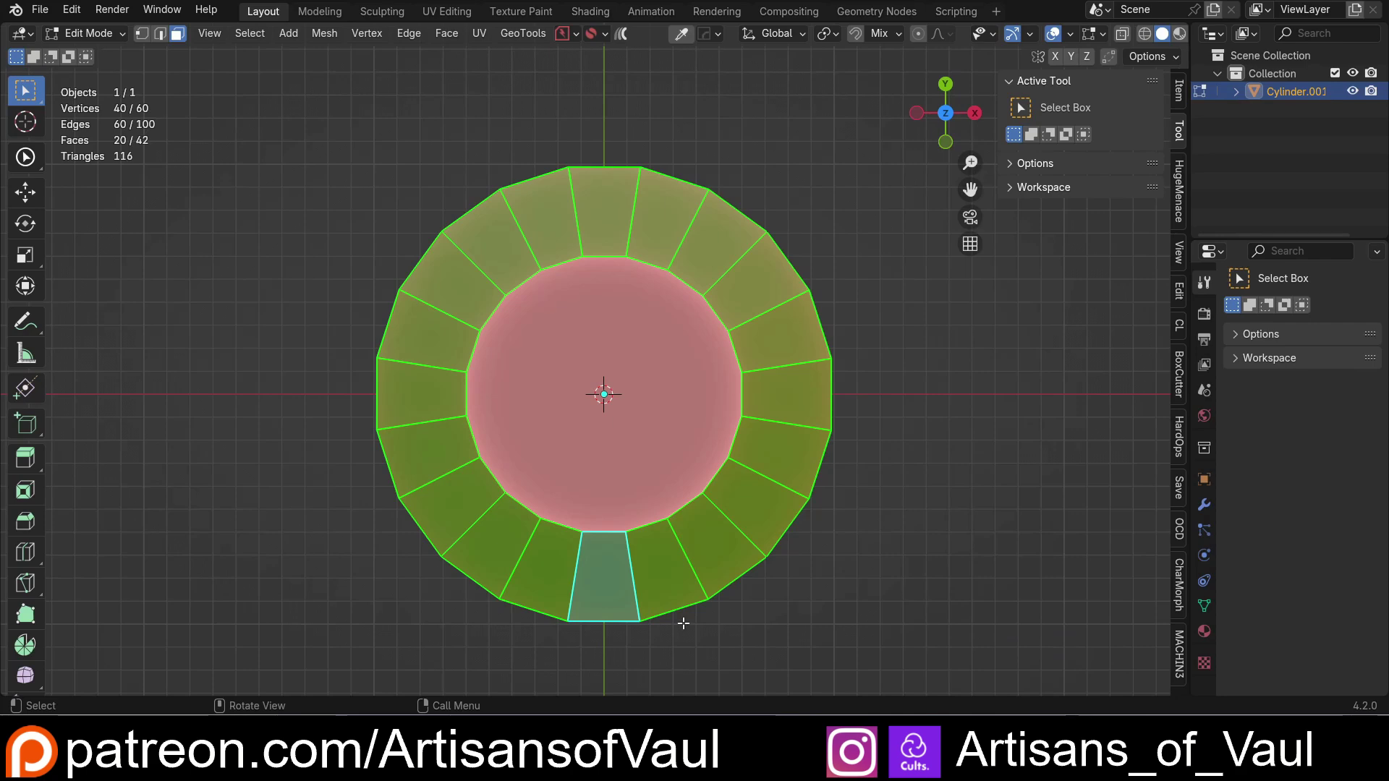
{"action": "scroll", "coordinate": [683, 623], "scroll_direction": "down", "scroll_amount": 4}
{"action": "middle_click_drag", "start_coordinate": [663, 505], "coordinate": [676, 276]}
- Return to Object Mode and look straight down on the cylinder in orthographic top view
{"action": "key", "text": "Tab"}
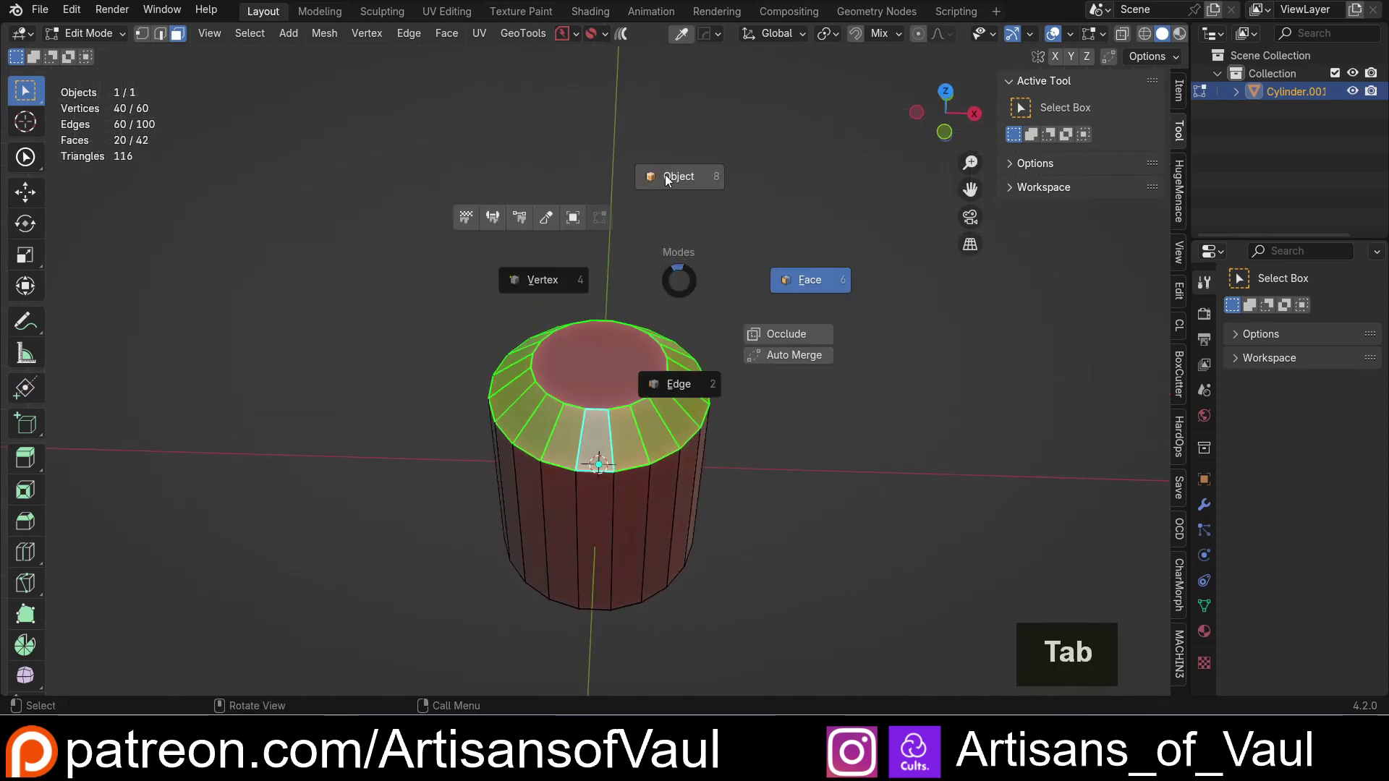
{"action": "left_click", "coordinate": [666, 175]}
{"action": "scroll", "coordinate": [641, 395], "scroll_direction": "up", "scroll_amount": 3}
{"action": "scroll", "coordinate": [641, 395], "scroll_direction": "up", "scroll_amount": 1}
{"action": "left_click", "coordinate": [944, 132]}
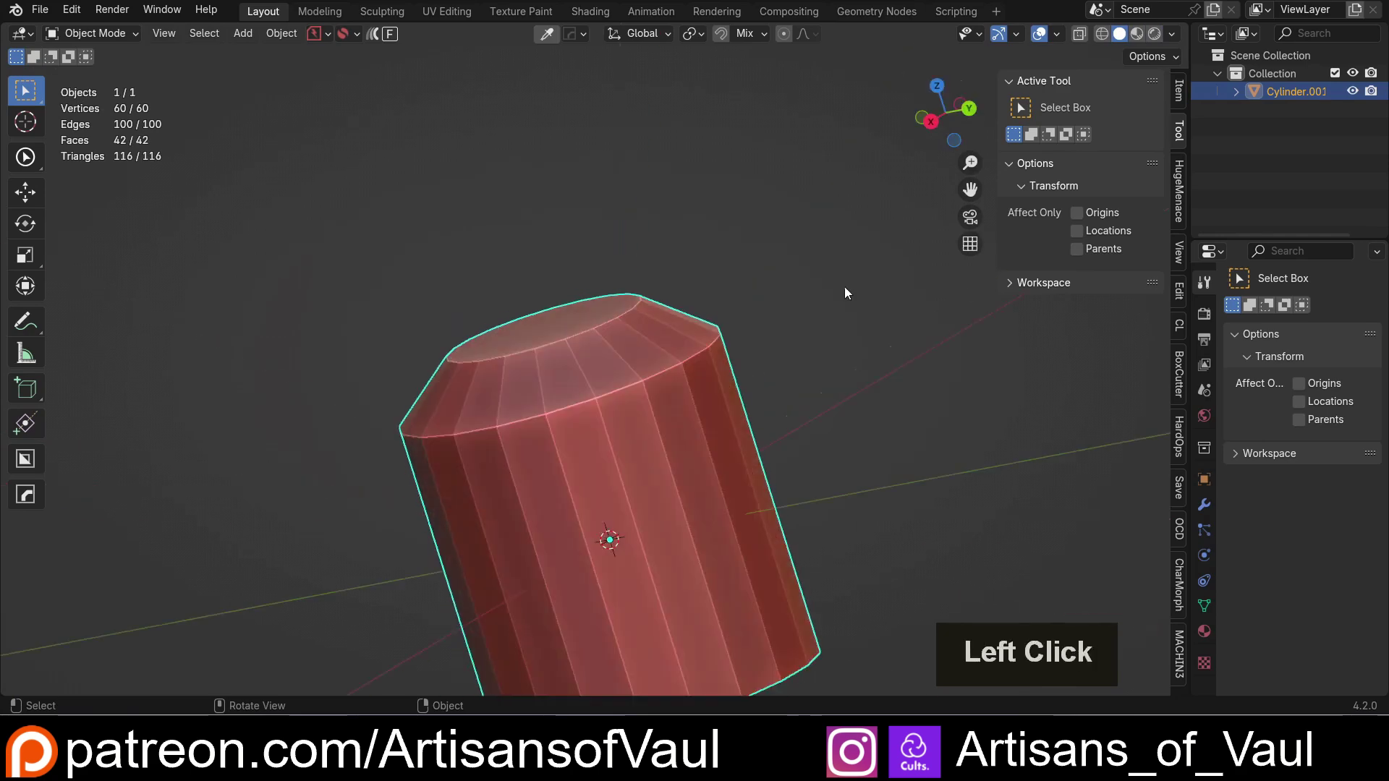
{"action": "left_click_drag", "start_coordinate": [953, 78], "coordinate": [953, 87]}
- Enter face editing and loop-select the ring of faces around the top cap
{"action": "key", "text": "Tab"}
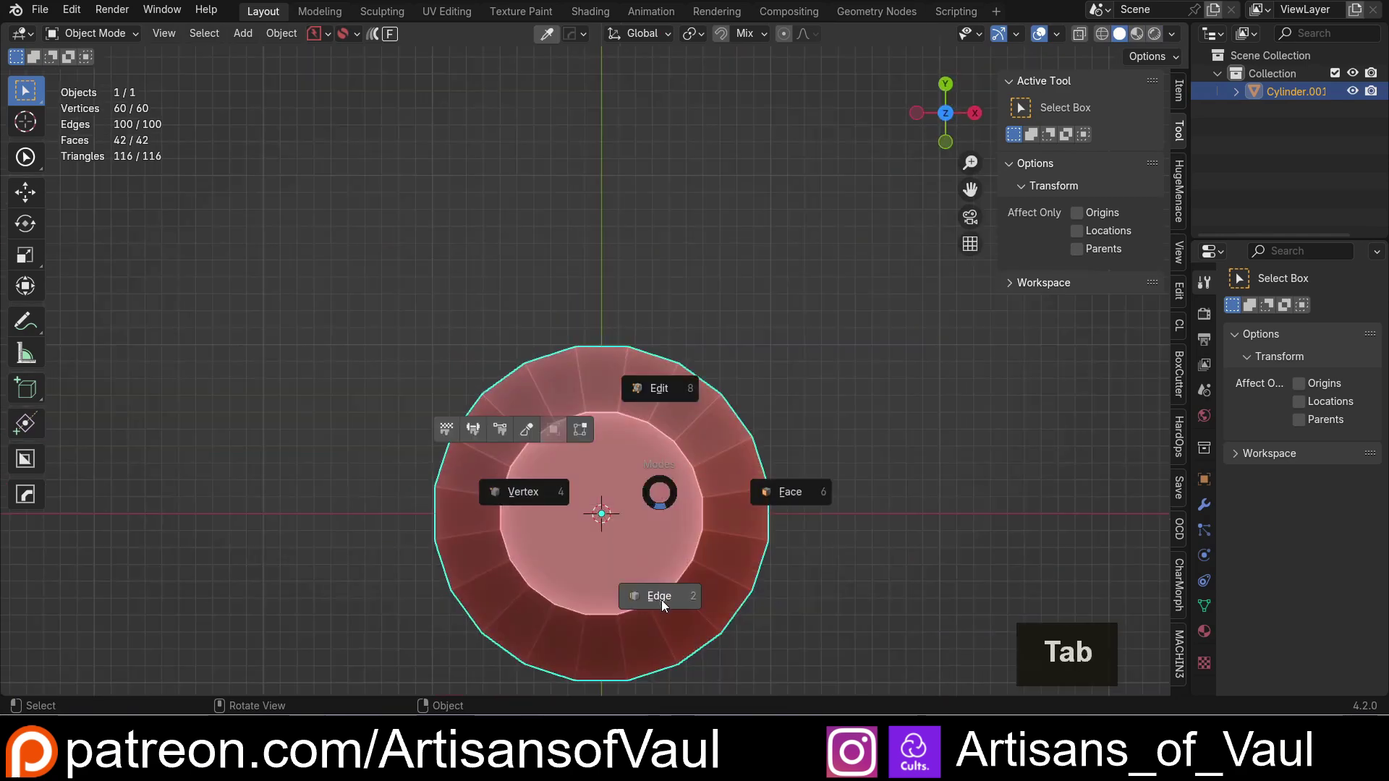
{"action": "key", "text": "Tab"}
{"action": "middle_click_drag", "start_coordinate": [818, 564], "coordinate": [718, 446], "text": "shift"}
{"action": "scroll", "coordinate": [874, 410], "scroll_direction": "up", "scroll_amount": 1}
{"action": "left_click", "coordinate": [721, 606], "text": "alt"}
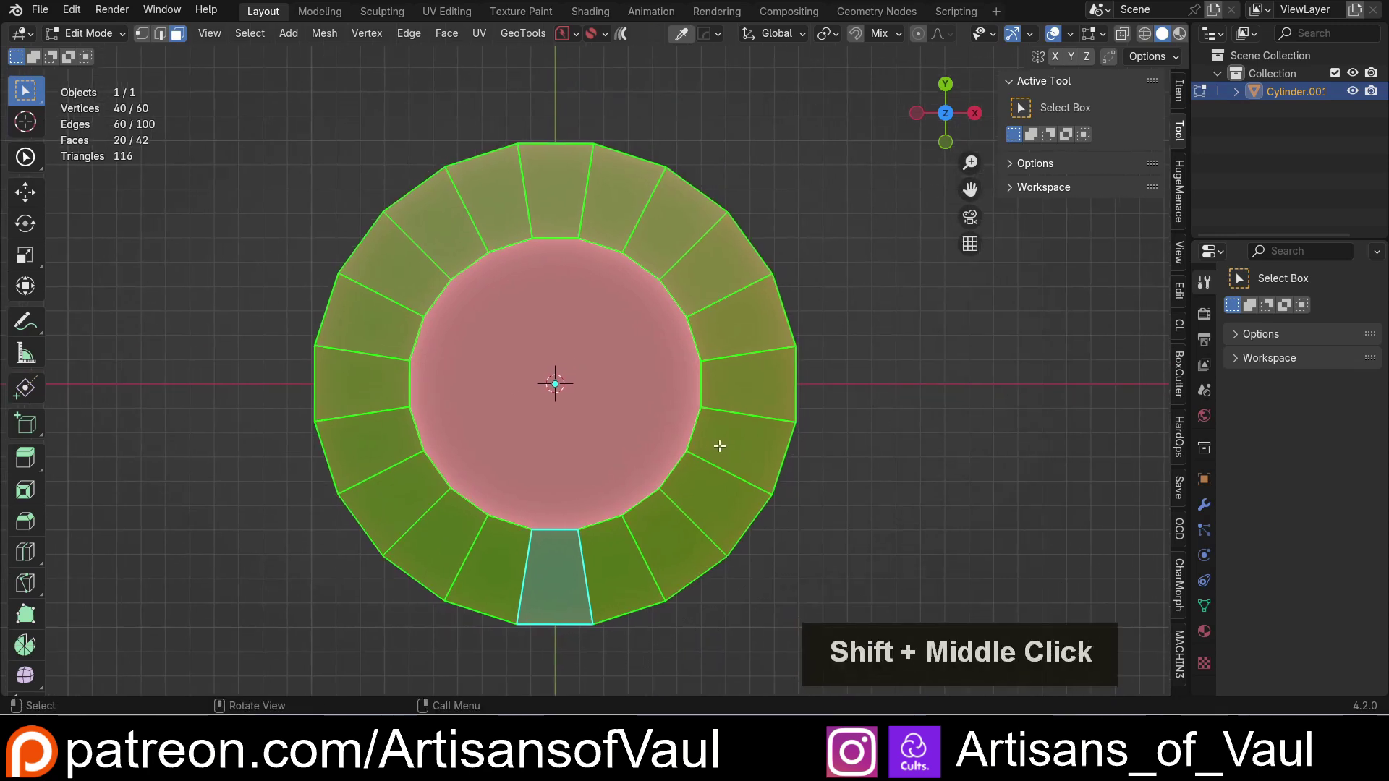
- Checker Deselect the face ring with 2 selected and 2 deselected at offset 0
{"action": "left_click", "coordinate": [252, 34]}
{"action": "left_click", "coordinate": [274, 210]}
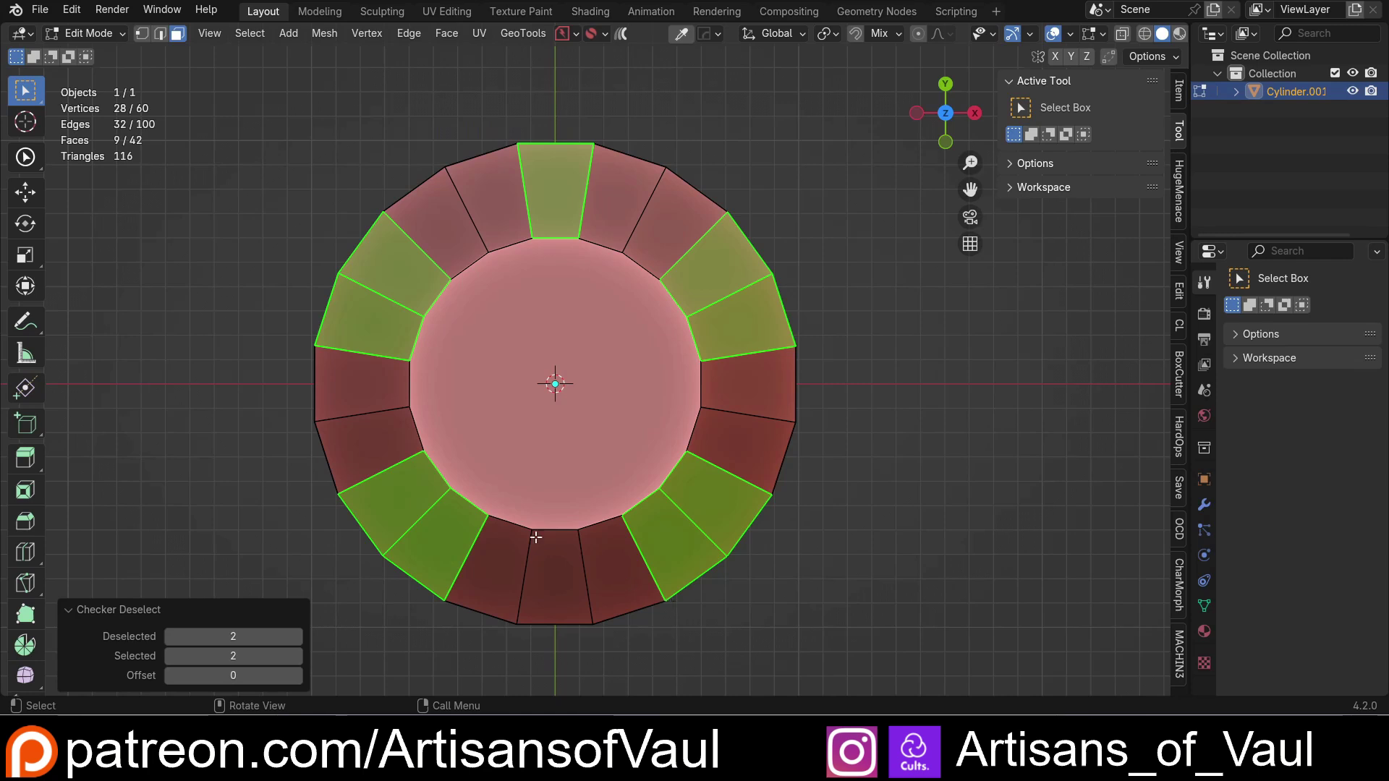
{"action": "left_click", "coordinate": [25, 320]}
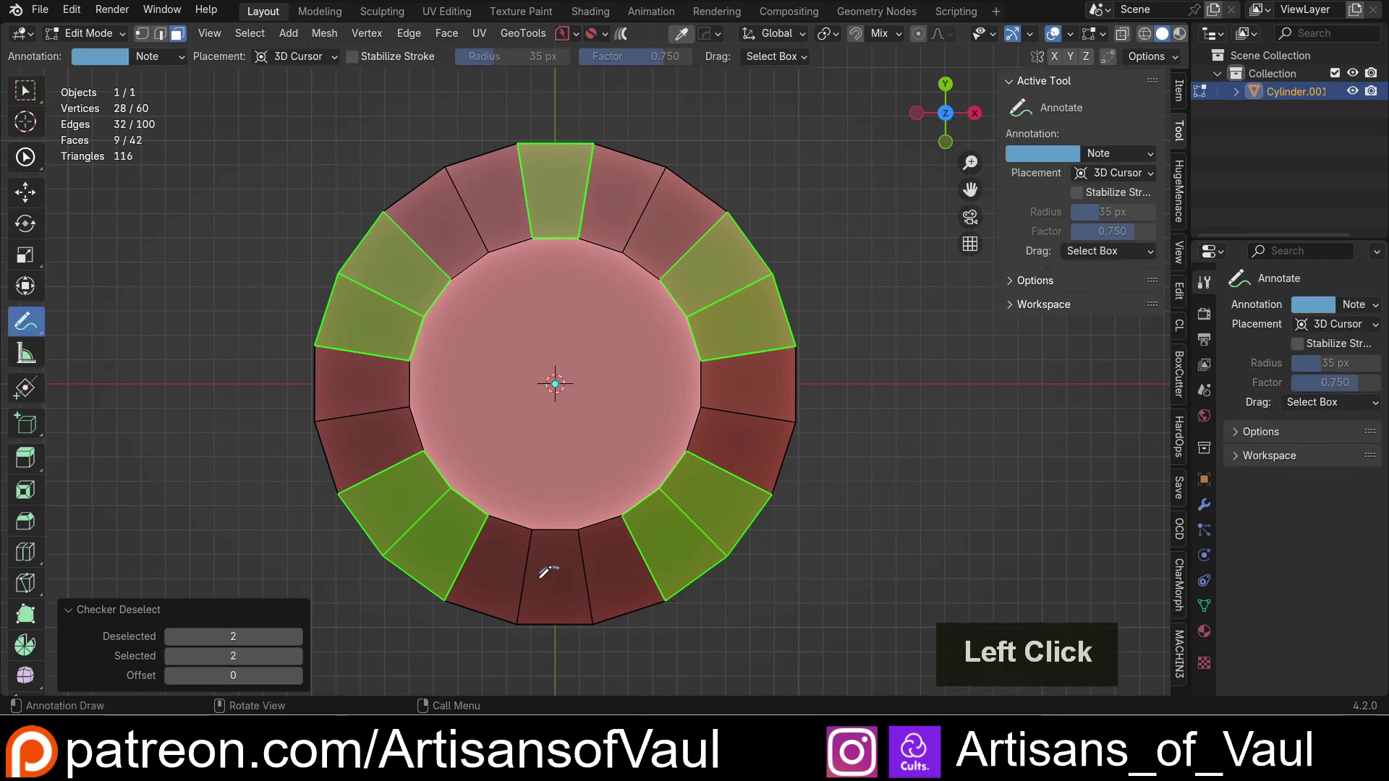
- Annotate the ring with circles, arrows and a handwritten 1, then undo back to face selection
{"action": "mouse_move", "coordinate": [544, 573]}
{"action": "left_mouse_down"}
{"action": "mouse_move", "coordinate": [565, 592]}
{"action": "mouse_move", "coordinate": [568, 561]}
{"action": "mouse_move", "coordinate": [551, 601]}
{"action": "mouse_move", "coordinate": [556, 586]}
{"action": "left_mouse_up"}
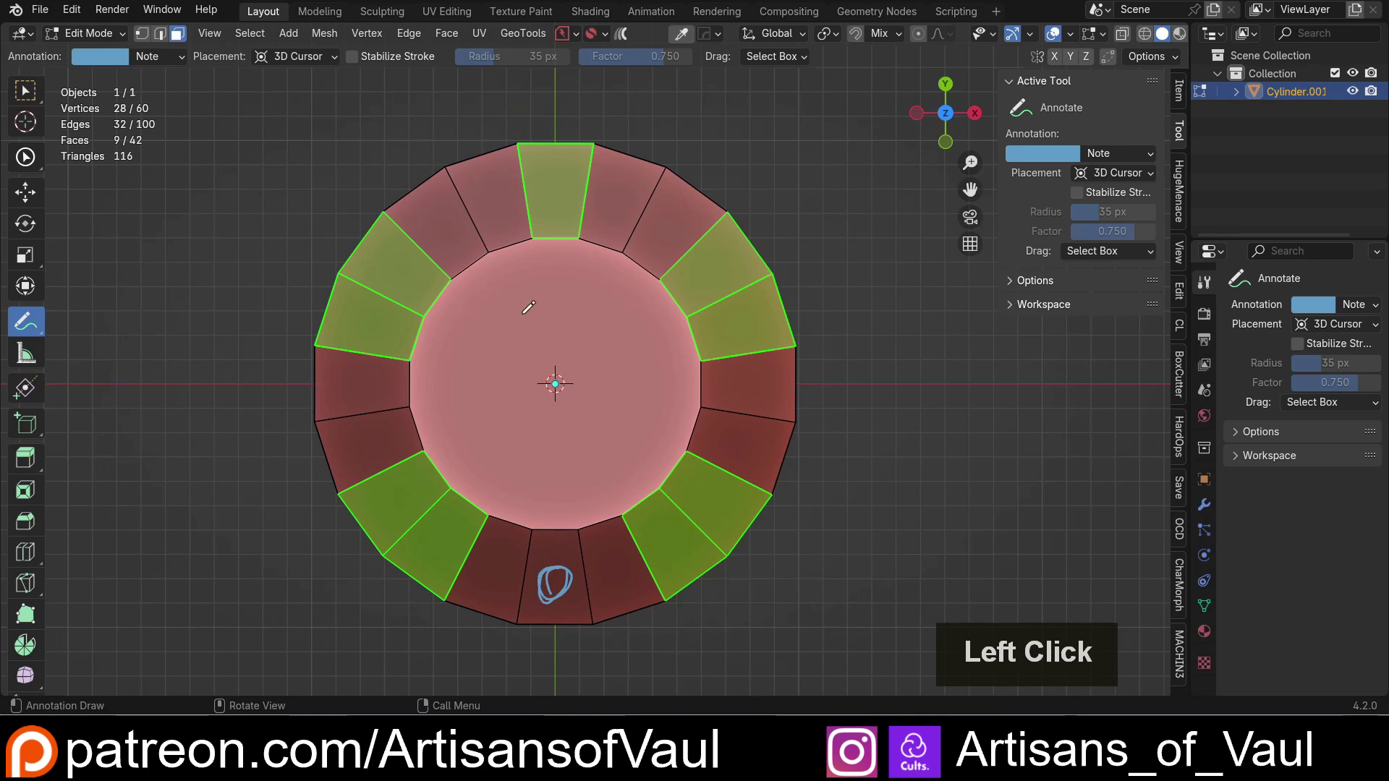
{"action": "mouse_move", "coordinate": [554, 579]}
{"action": "left_mouse_down"}
{"action": "mouse_move", "coordinate": [623, 555]}
{"action": "mouse_move", "coordinate": [688, 490]}
{"action": "mouse_move", "coordinate": [741, 348]}
{"action": "mouse_move", "coordinate": [724, 375]}
{"action": "mouse_move", "coordinate": [762, 392]}
{"action": "mouse_move", "coordinate": [740, 350]}
{"action": "left_mouse_up"}
{"action": "mouse_move", "coordinate": [550, 579]}
{"action": "left_mouse_down"}
{"action": "mouse_move", "coordinate": [447, 526]}
{"action": "mouse_move", "coordinate": [410, 445]}
{"action": "mouse_move", "coordinate": [400, 347]}
{"action": "mouse_move", "coordinate": [403, 378]}
{"action": "left_mouse_up"}
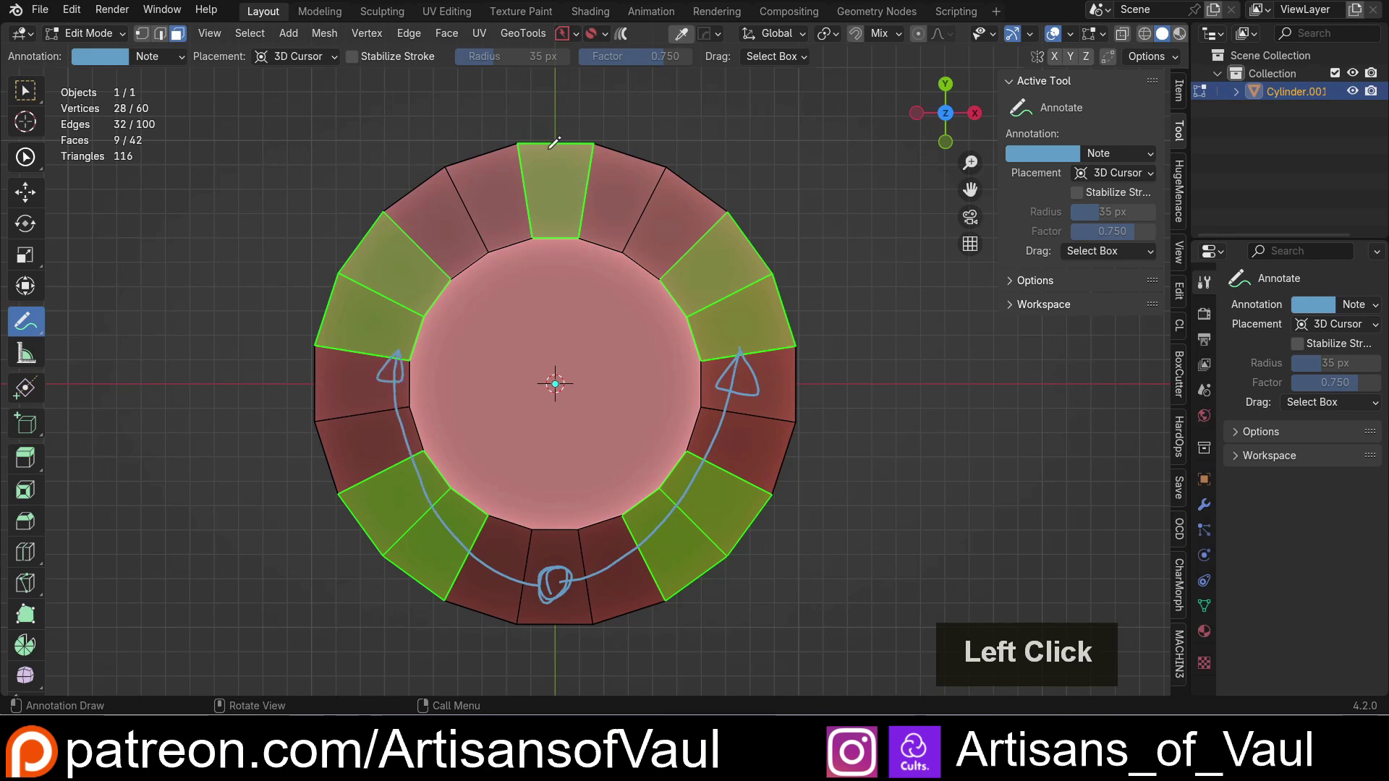
{"action": "left_click_drag", "start_coordinate": [556, 124], "coordinate": [556, 170]}
{"action": "mouse_move", "coordinate": [558, 545]}
{"action": "left_mouse_down"}
{"action": "mouse_move", "coordinate": [557, 559]}
{"action": "mouse_move", "coordinate": [610, 554]}
{"action": "left_mouse_up"}
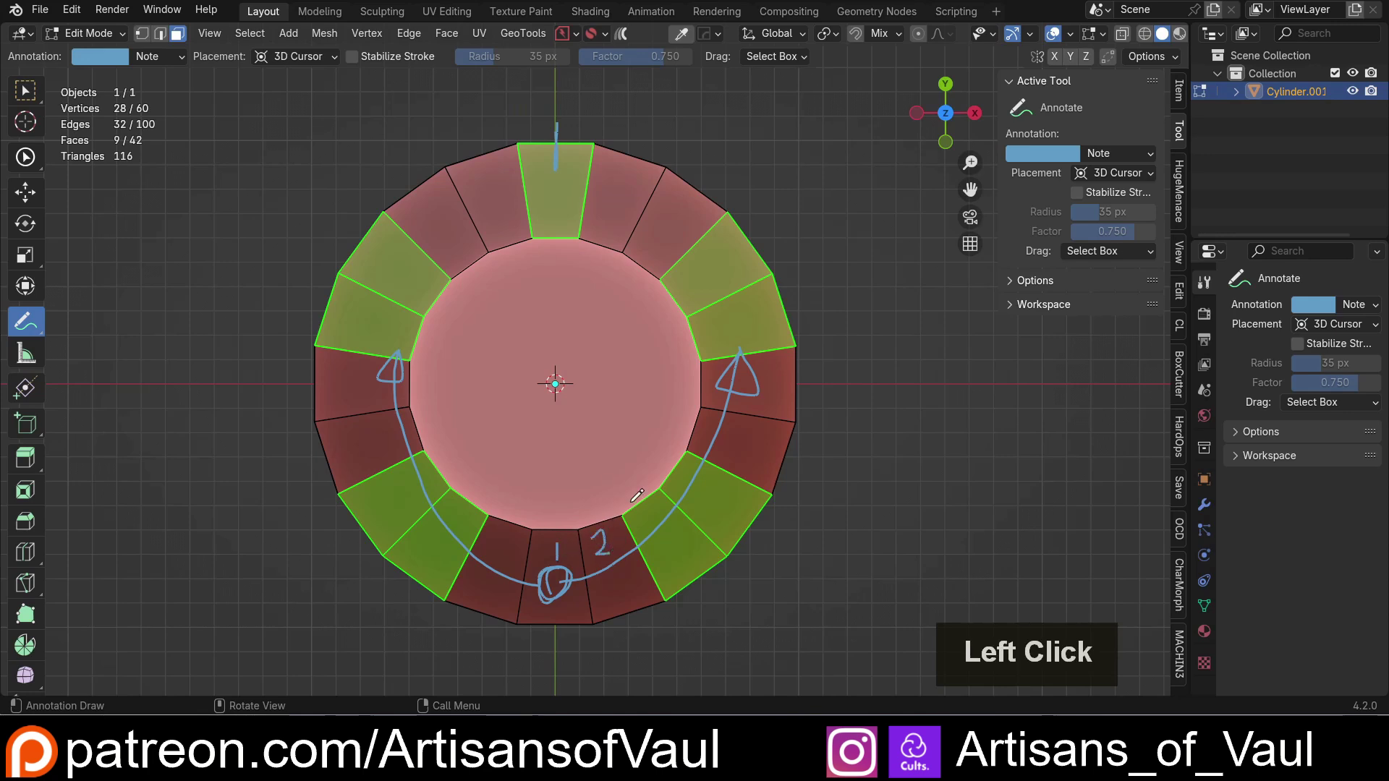
{"action": "mouse_move", "coordinate": [661, 487]}
{"action": "left_mouse_down"}
{"action": "mouse_move", "coordinate": [694, 437]}
{"action": "mouse_move", "coordinate": [701, 313]}
{"action": "mouse_move", "coordinate": [682, 275]}
{"action": "mouse_move", "coordinate": [612, 229]}
{"action": "left_mouse_up"}
{"action": "mouse_move", "coordinate": [555, 566]}
{"action": "left_mouse_down"}
{"action": "mouse_move", "coordinate": [556, 539]}
{"action": "mouse_move", "coordinate": [516, 543]}
{"action": "mouse_move", "coordinate": [501, 567]}
{"action": "mouse_move", "coordinate": [520, 567]}
{"action": "left_mouse_up"}
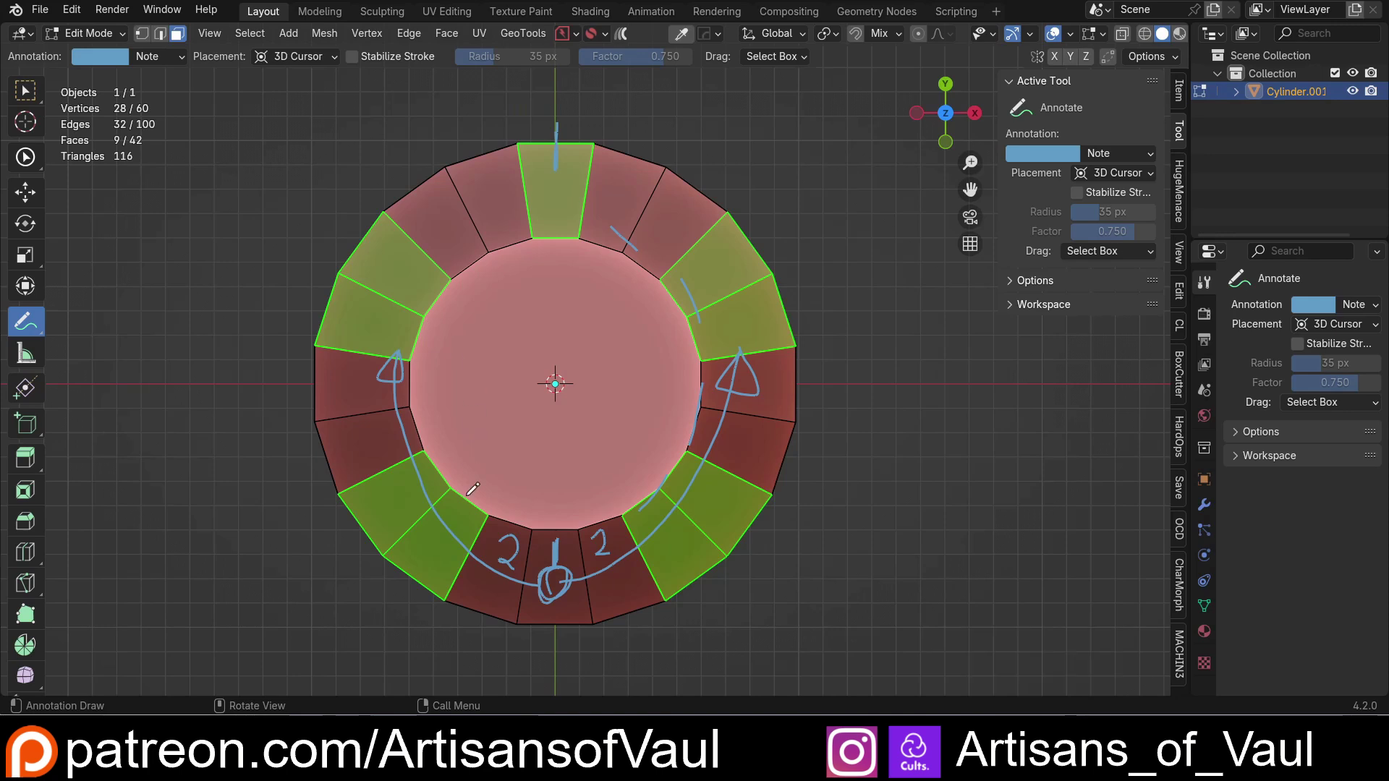
{"action": "key", "text": "ctrl+z"}
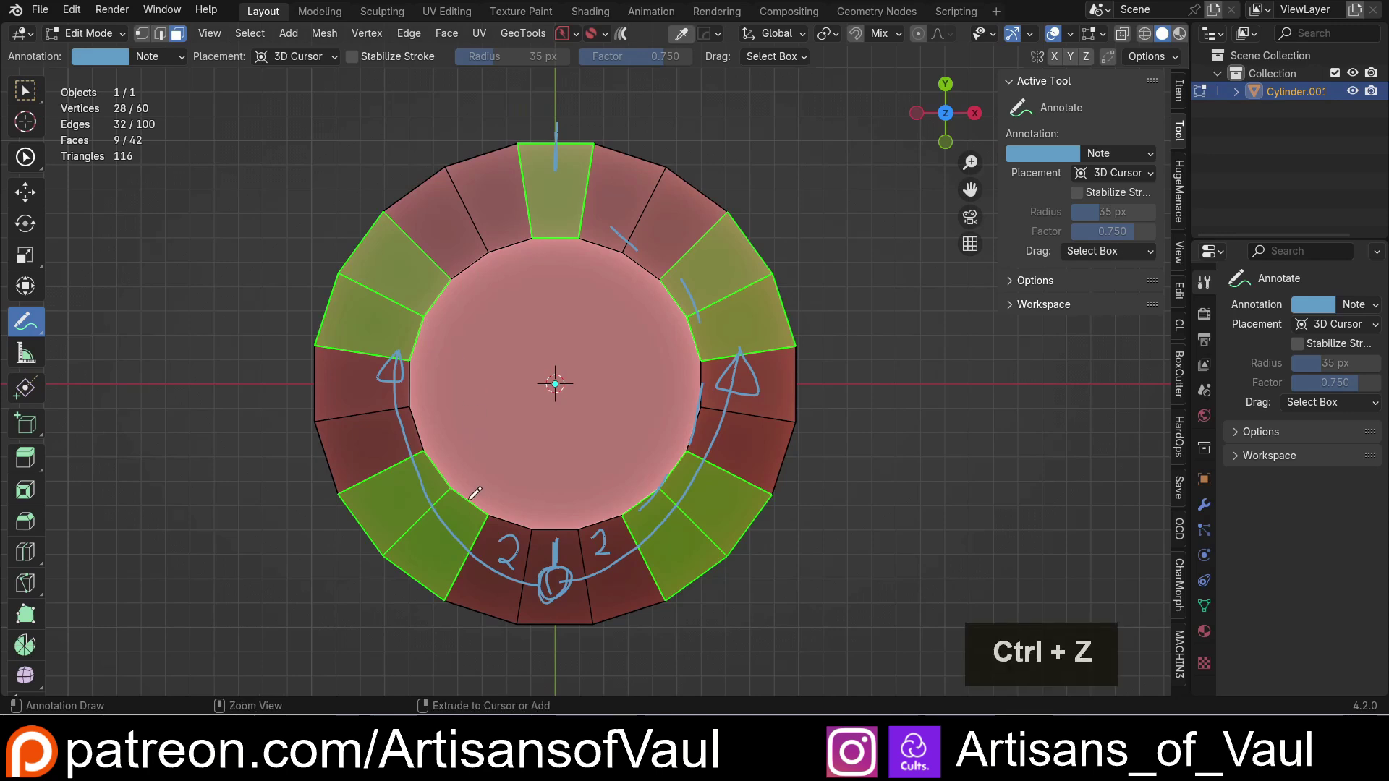
{"action": "left_click", "coordinate": [25, 91]}
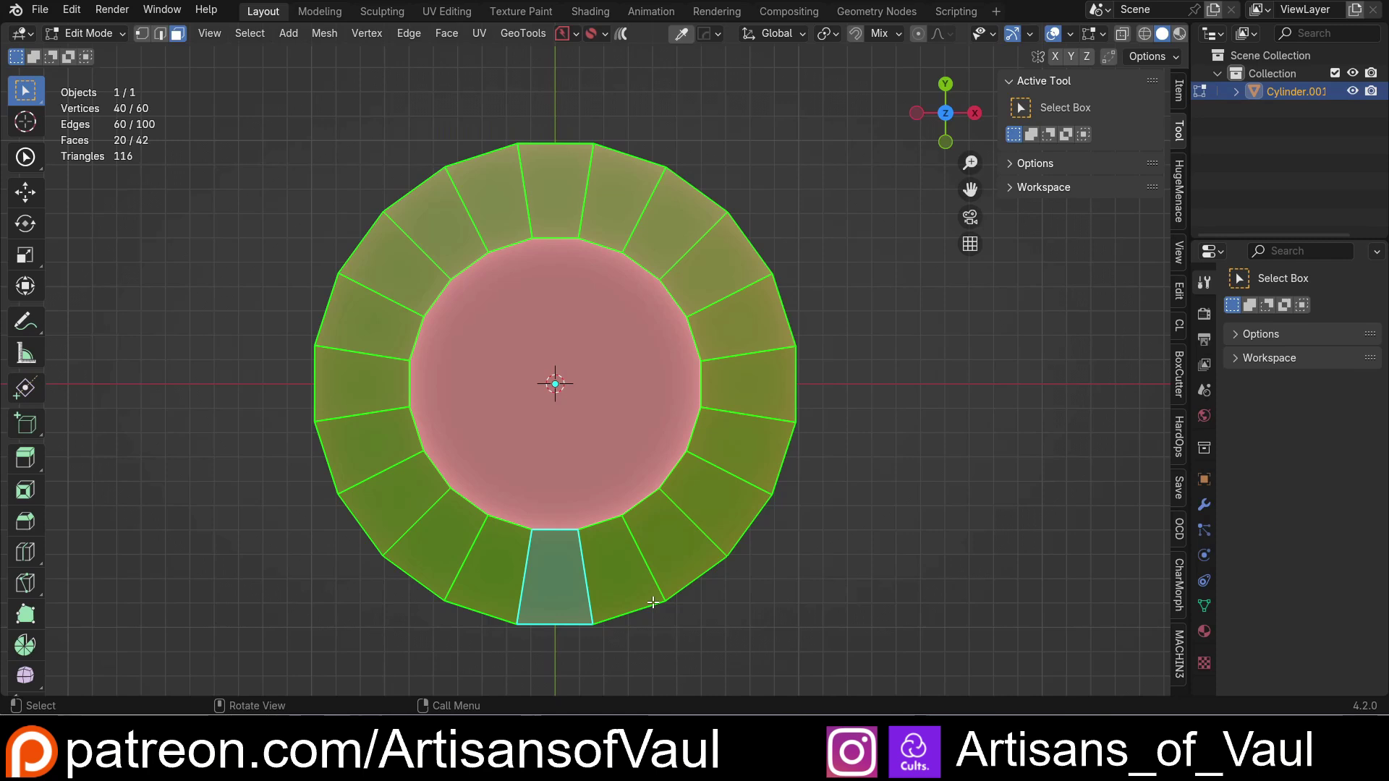
- Deselect all faces on the cylinder, clearing the checker pattern
{"action": "left_click", "coordinate": [632, 646]}
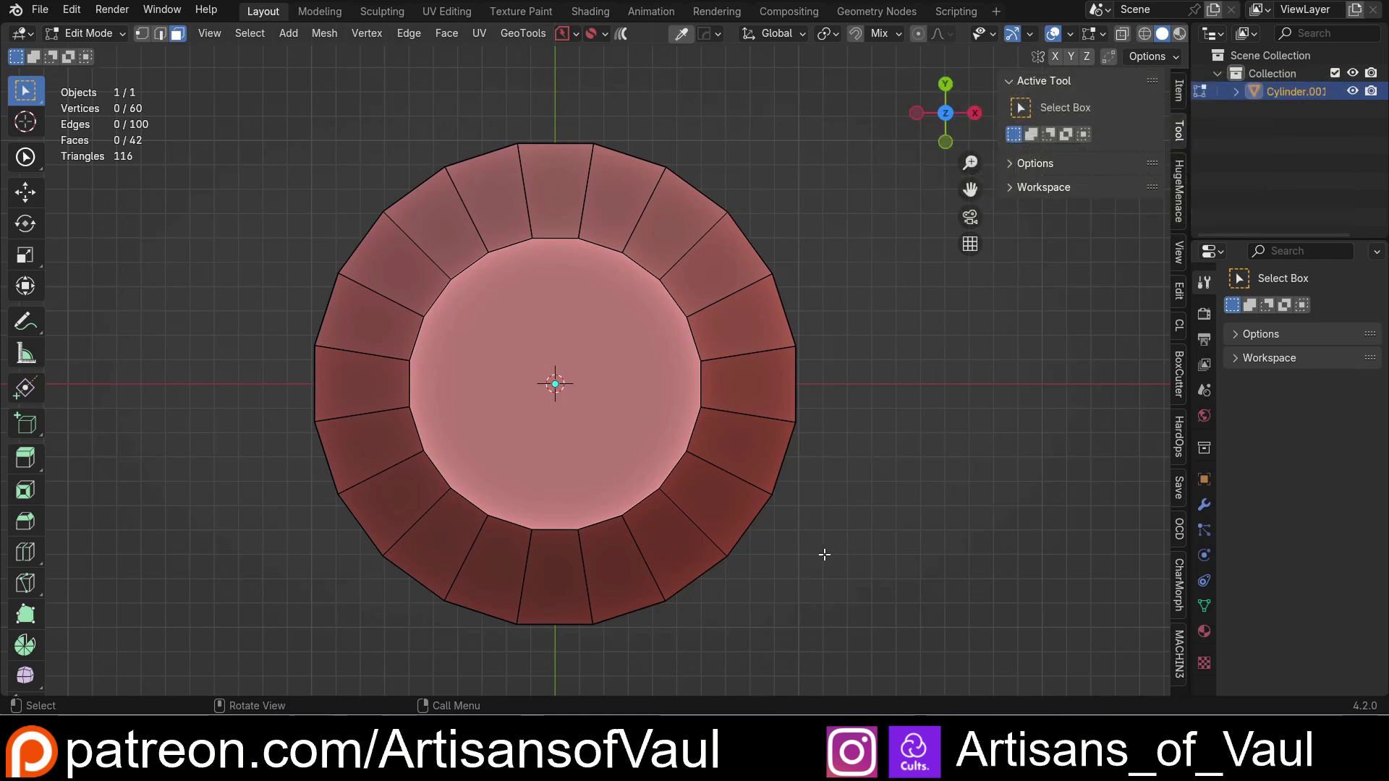
- Select the outer ring of tapered faces except the bottom one, 19 of 20
{"action": "left_click", "coordinate": [569, 568], "text": "alt"}
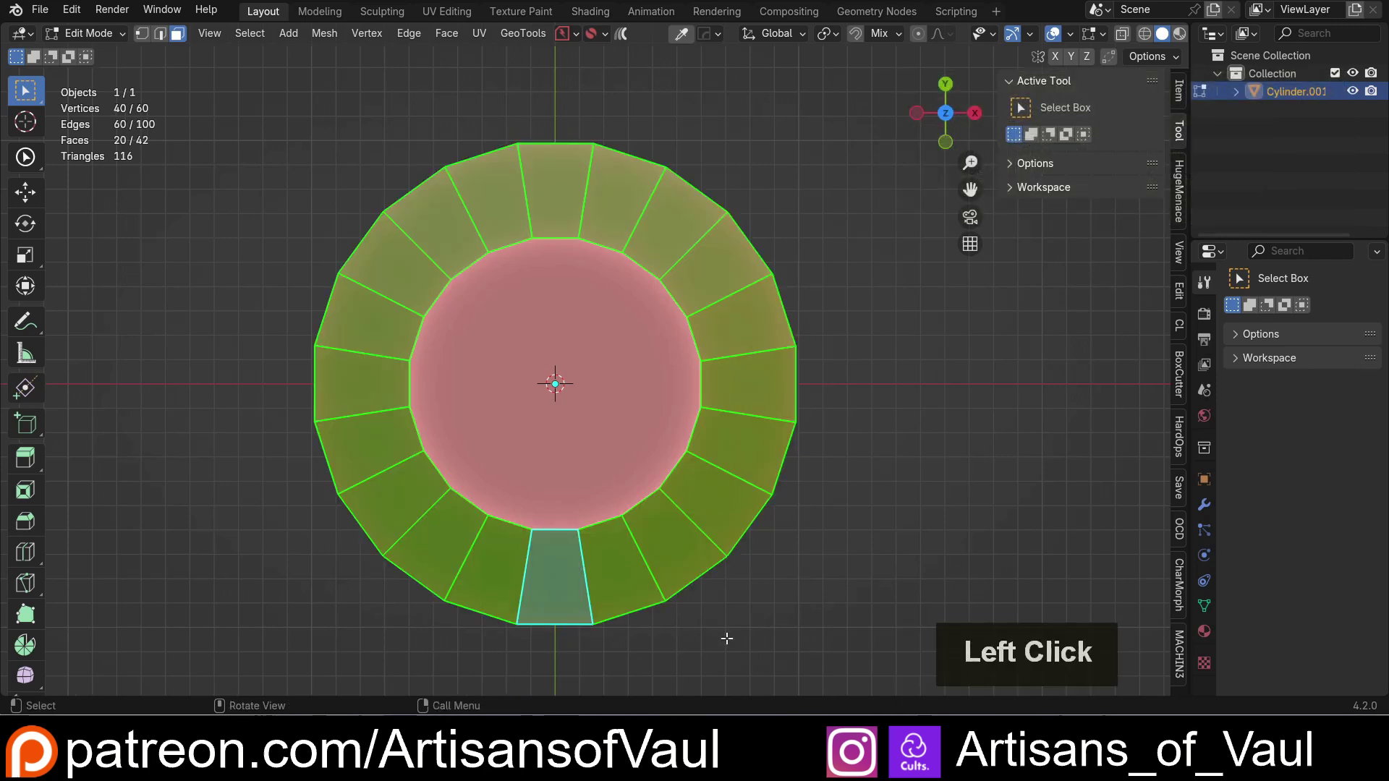
{"action": "left_click", "coordinate": [564, 569], "text": "shift"}
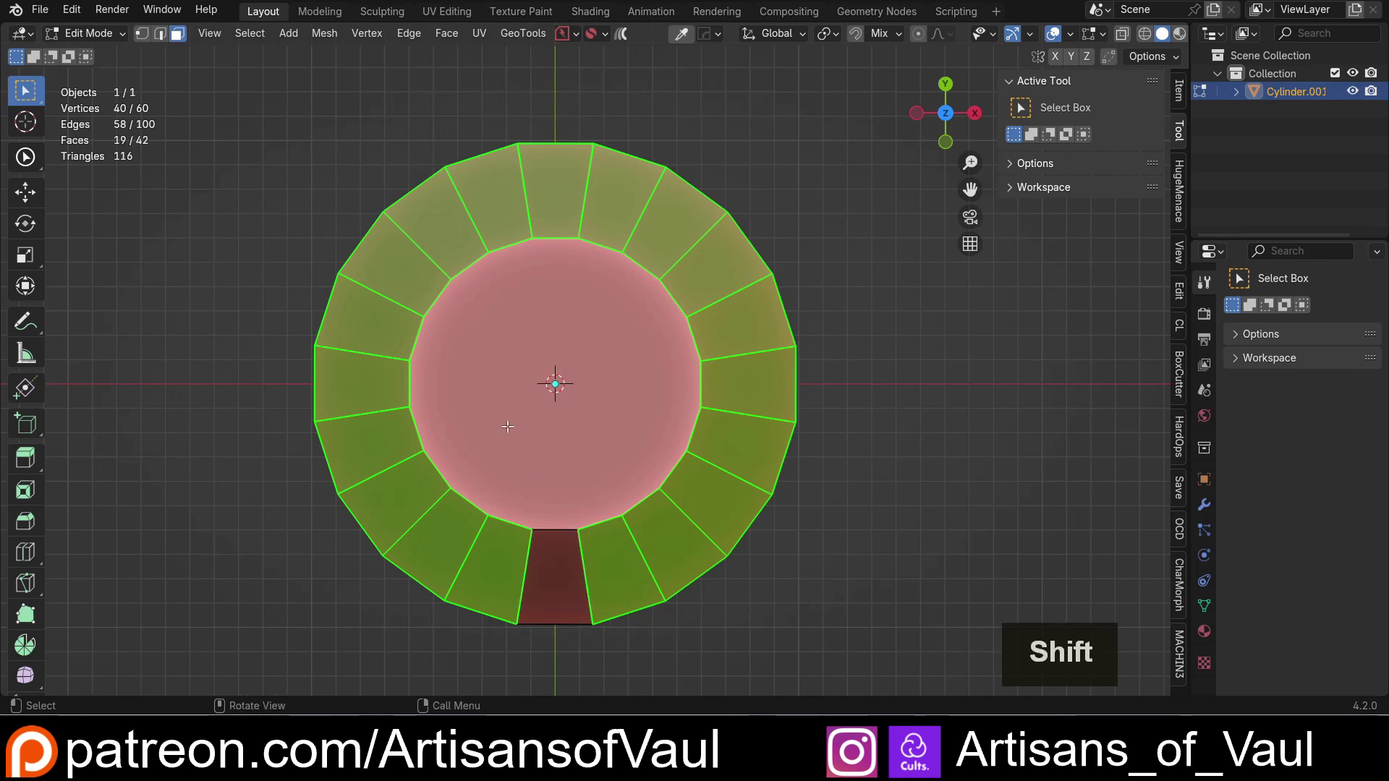
{"action": "left_click", "coordinate": [609, 570], "text": "shift"}
{"action": "left_click", "coordinate": [610, 580], "text": "shift"}
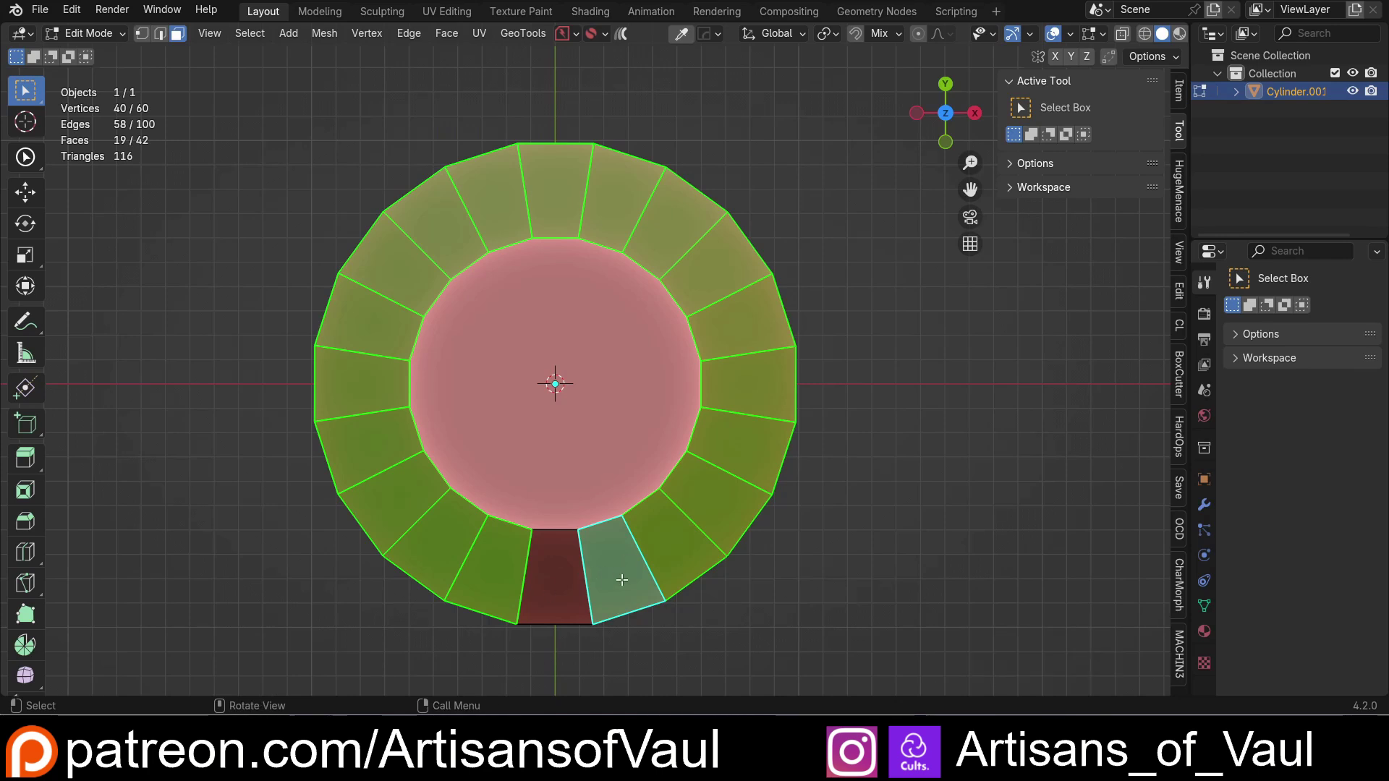
{"action": "left_click", "coordinate": [605, 589]}
{"action": "left_click", "coordinate": [574, 574], "text": "alt"}
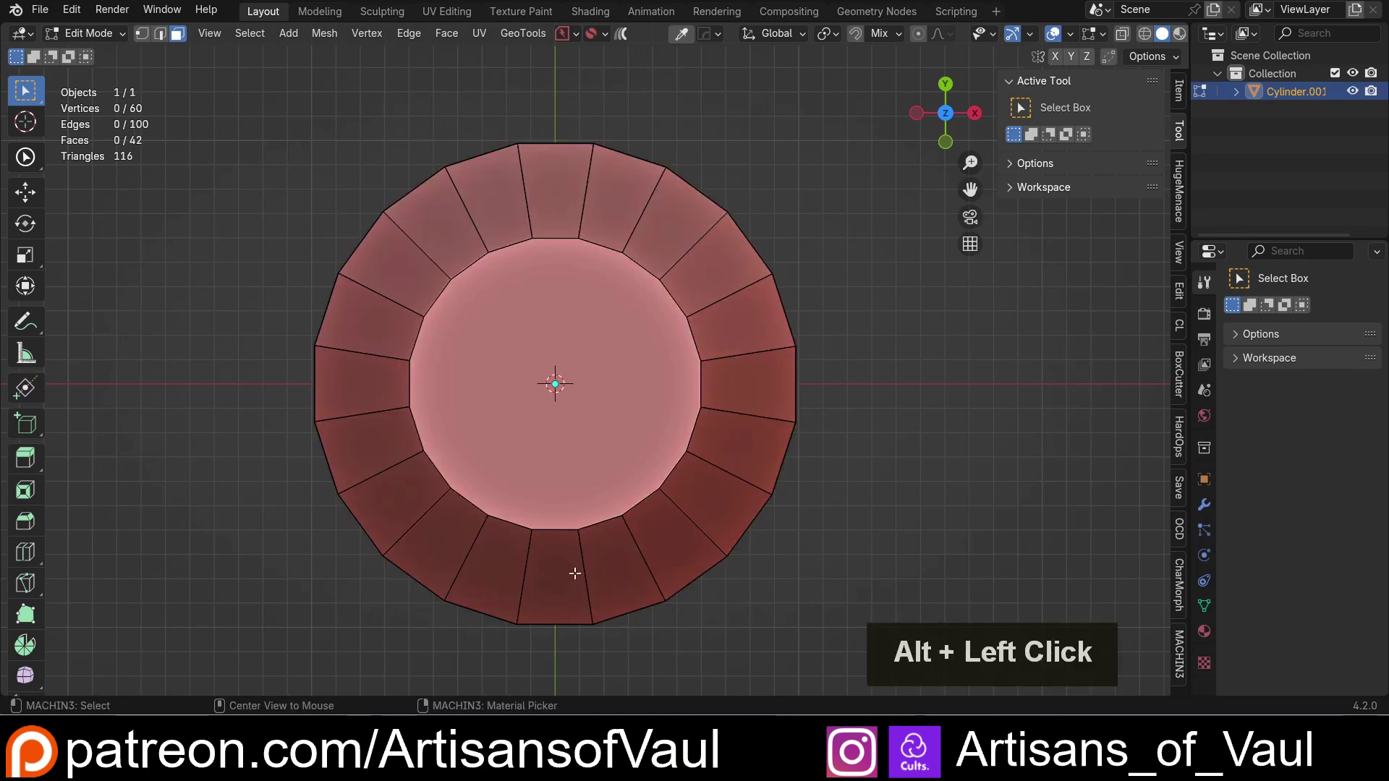
{"action": "left_click", "coordinate": [576, 577], "text": "shift"}
{"action": "left_click", "coordinate": [576, 577], "text": "shift"}
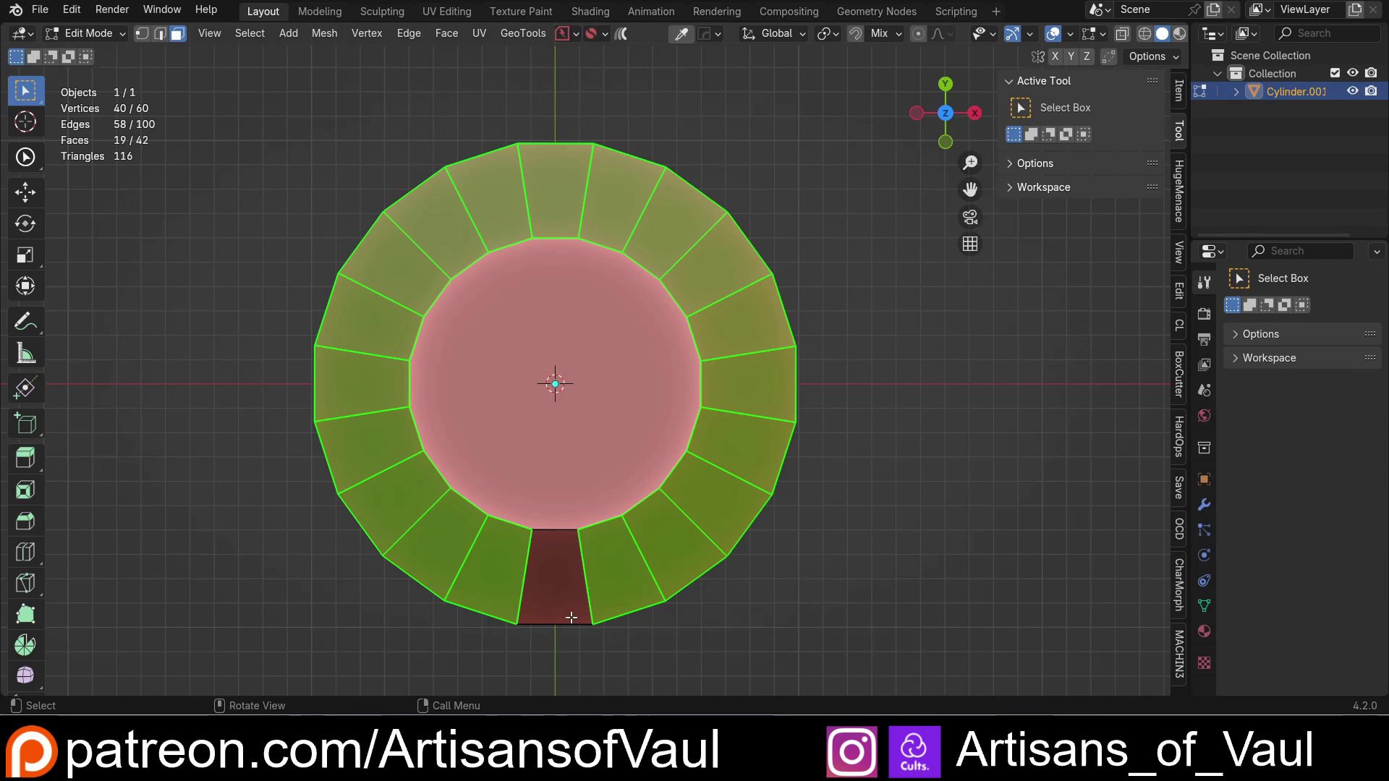
- Make the face right of the bottom one active and apply Checker Deselect, leaving 9 faces
{"action": "left_click", "coordinate": [244, 34]}
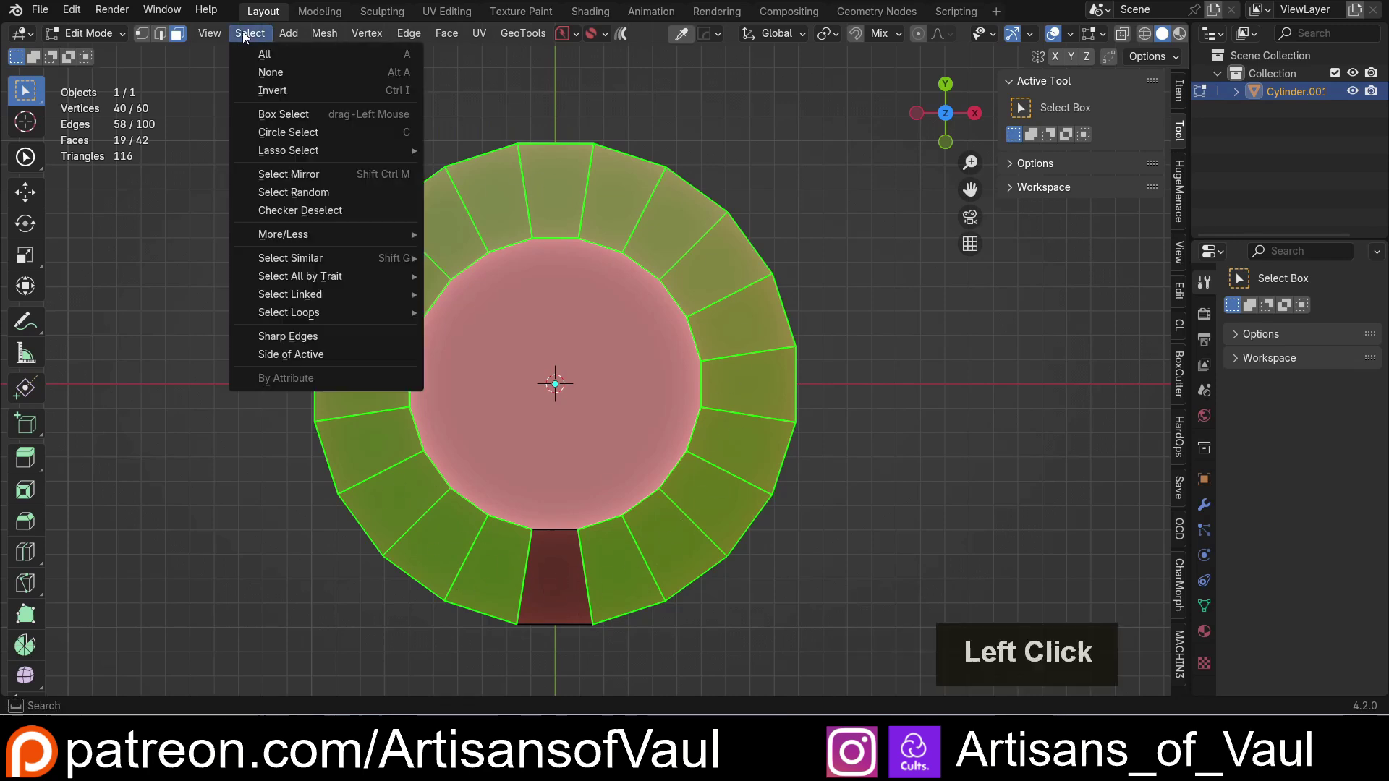
{"action": "left_click", "coordinate": [292, 210]}
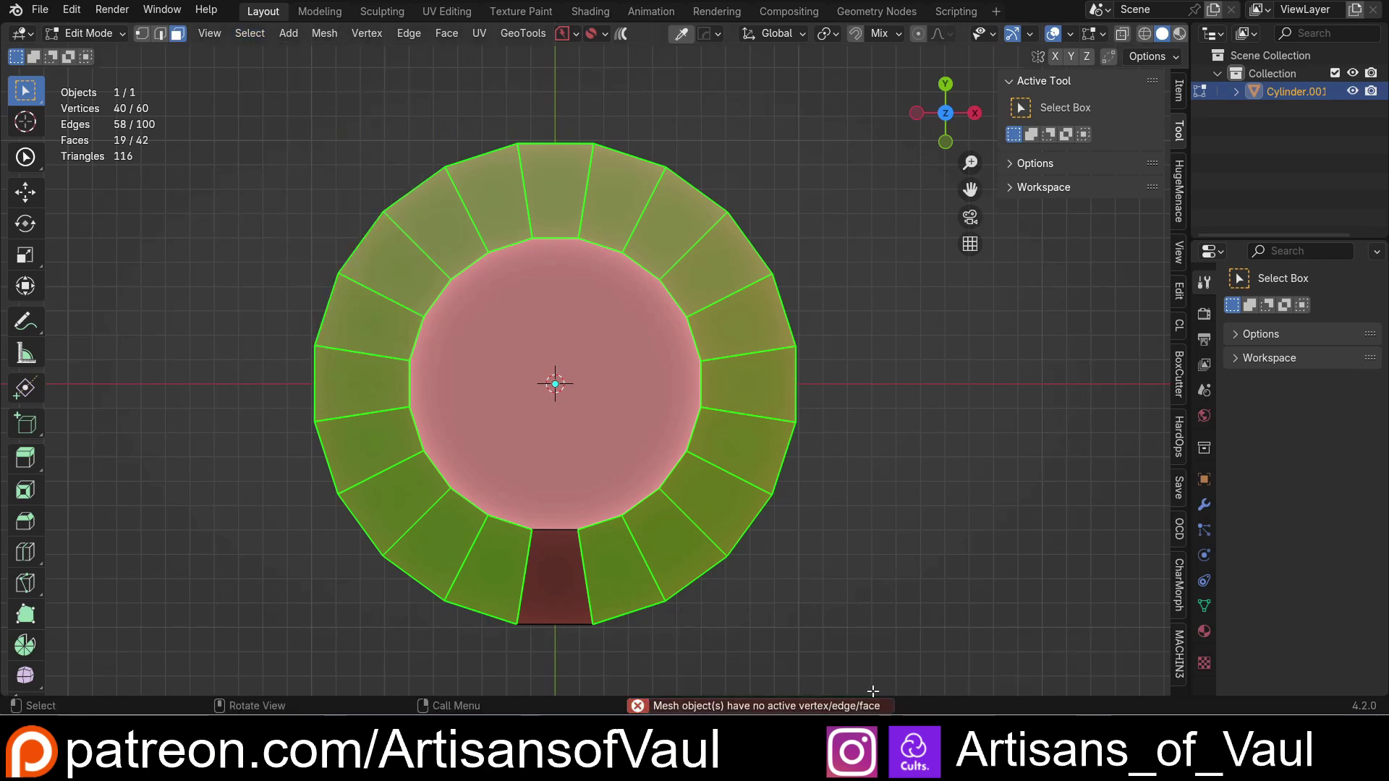
{"action": "key", "text": "alt"}
{"action": "left_click", "coordinate": [609, 572], "text": "shift"}
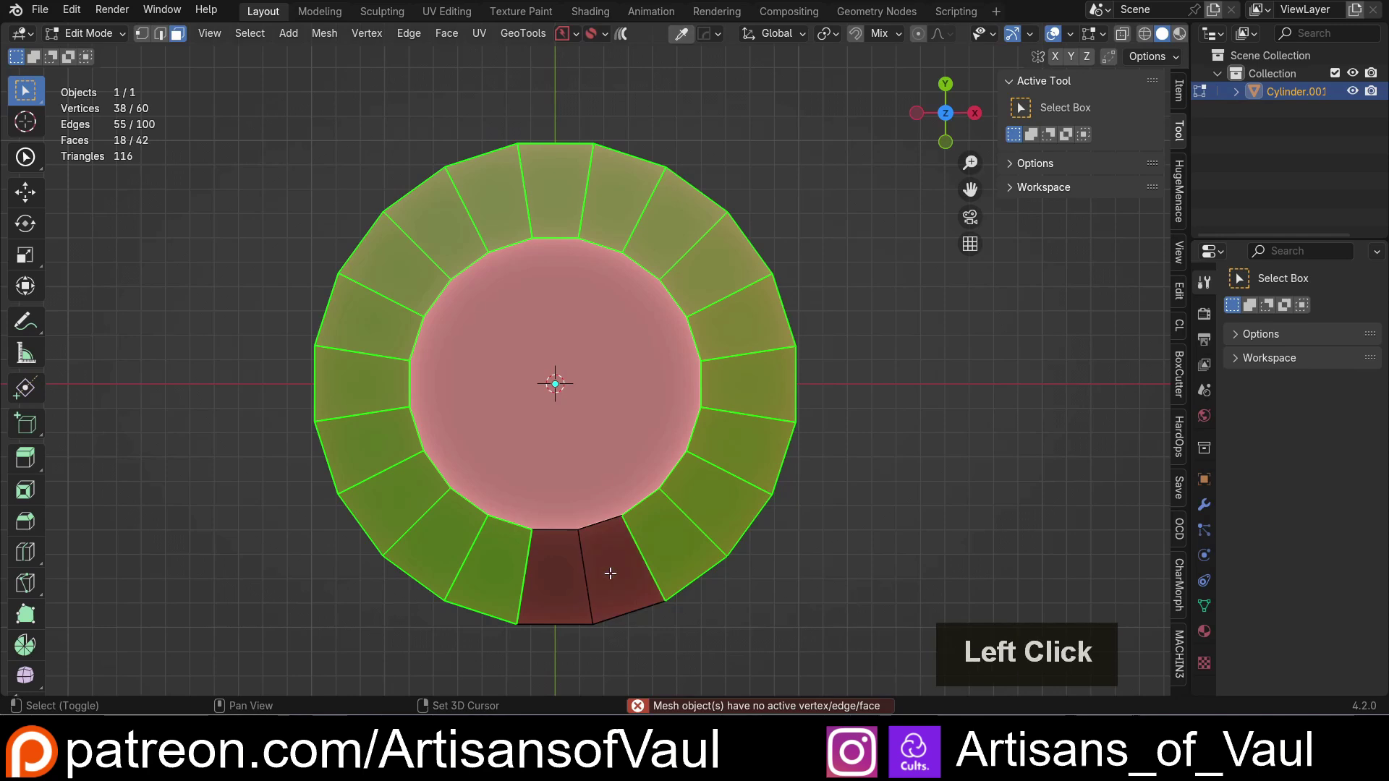
{"action": "left_click", "coordinate": [616, 569], "text": "shift"}
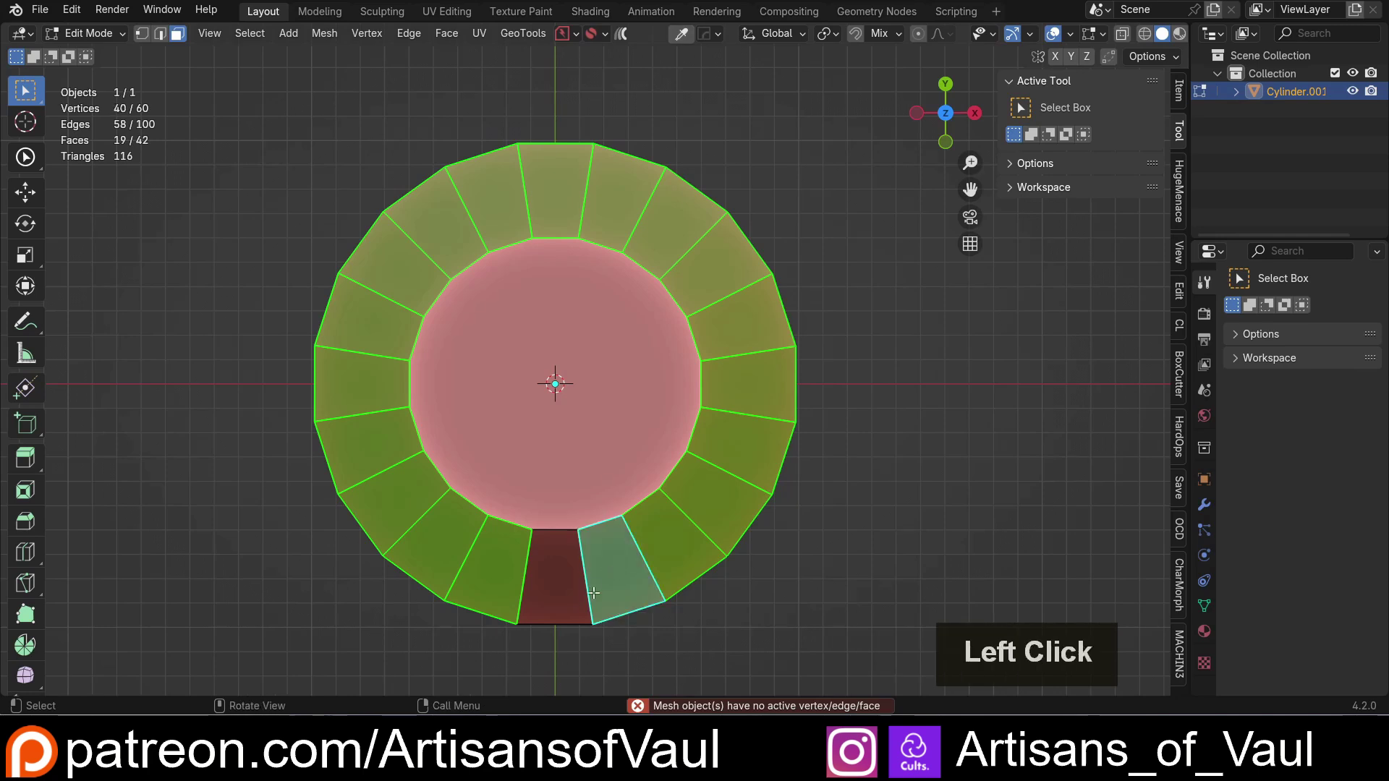
{"action": "left_click", "coordinate": [248, 32]}
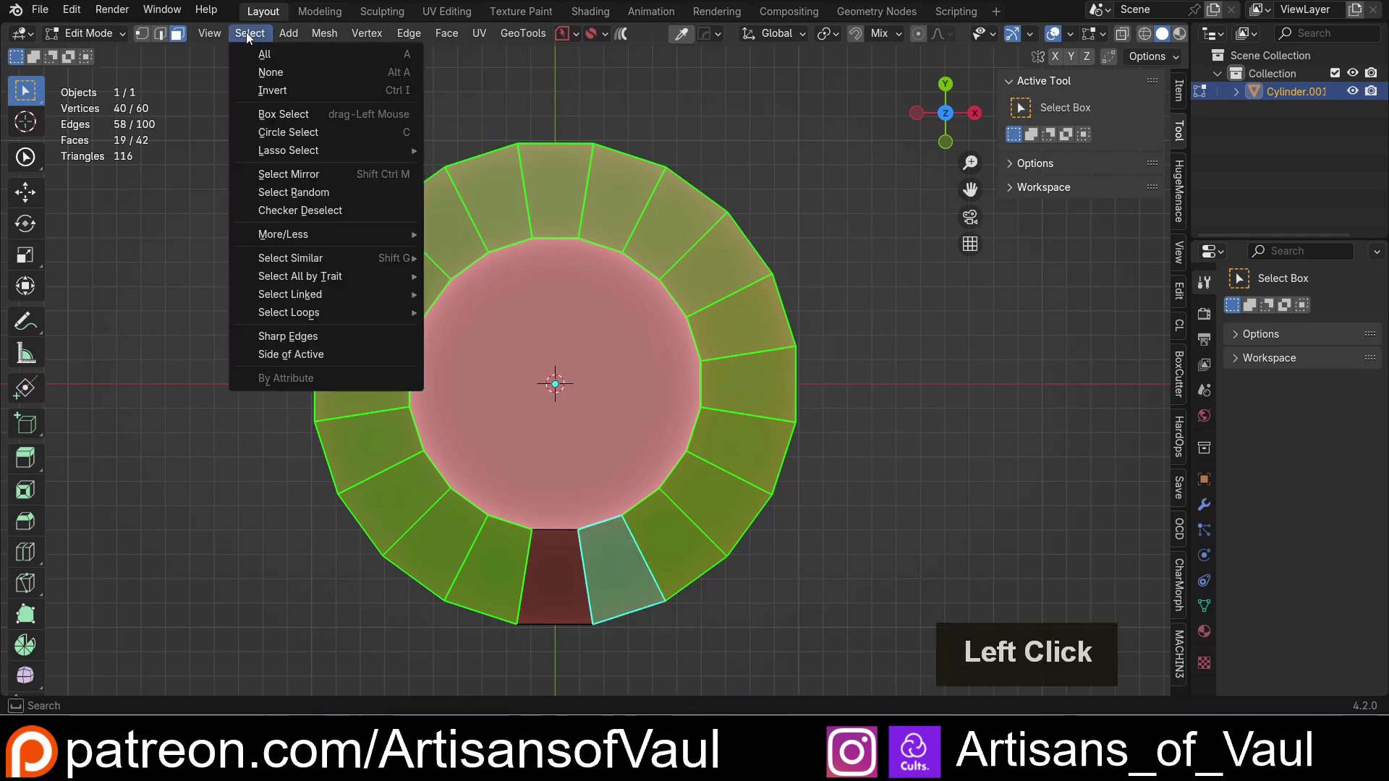
{"action": "left_click", "coordinate": [276, 210]}
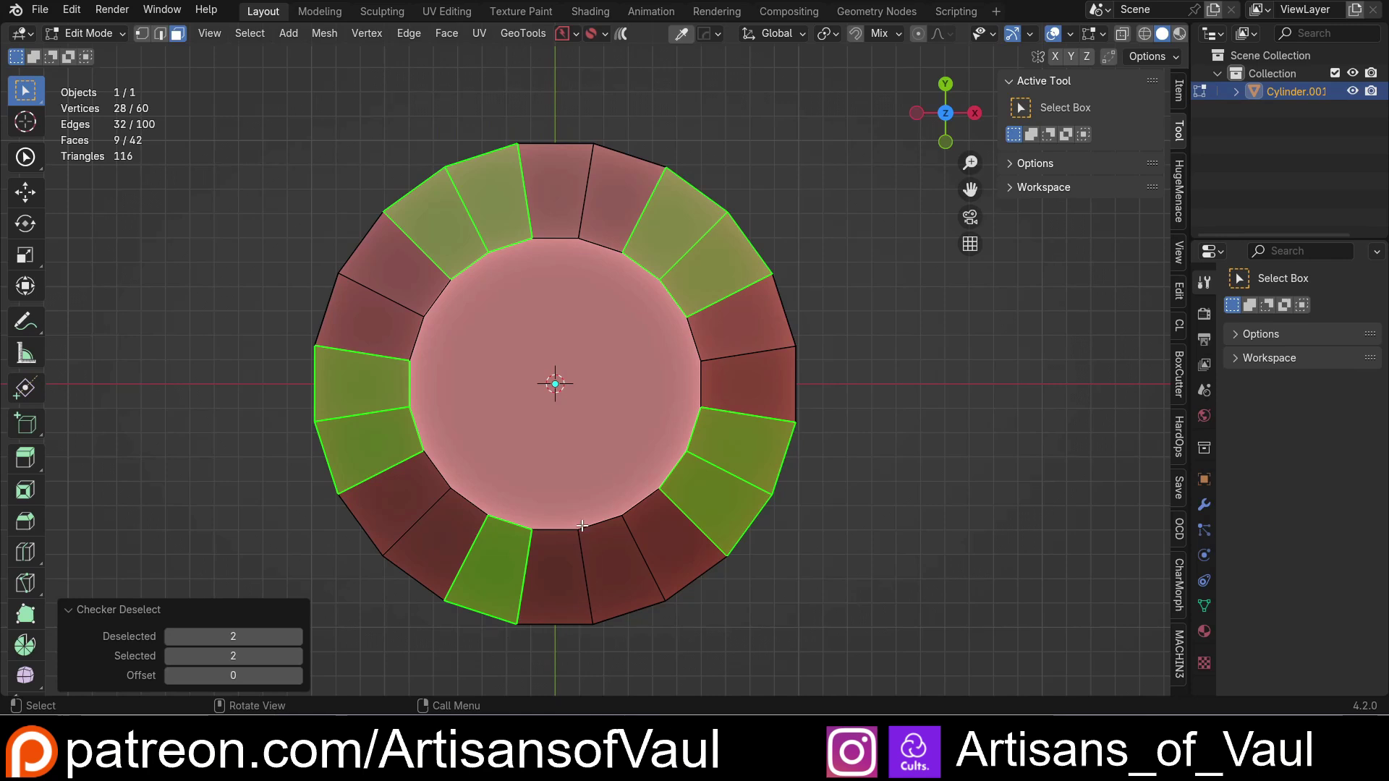
- Set the Checker Deselect Offset to 1, giving five evenly spaced pairs (10 faces)
{"action": "left_click", "coordinate": [297, 676]}
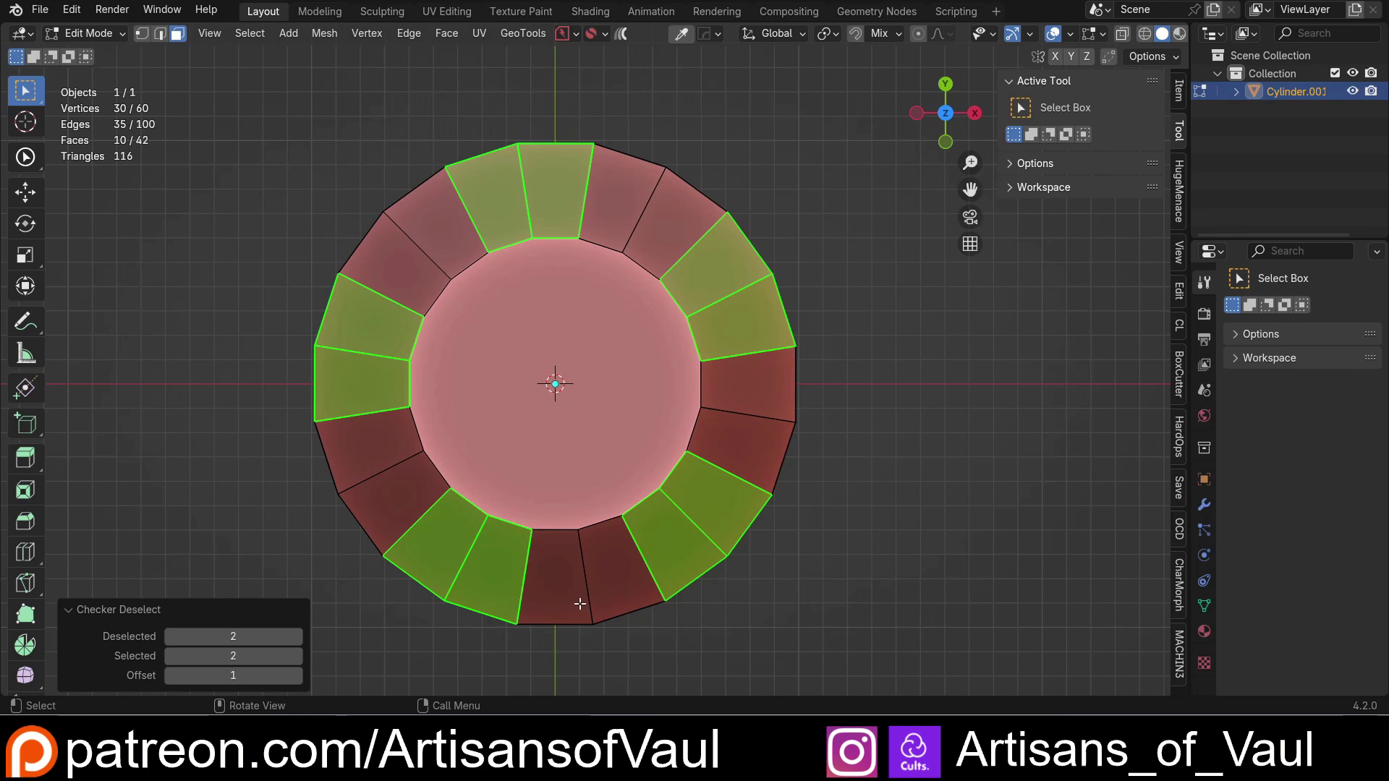
{"action": "middle_click_drag", "start_coordinate": [579, 599], "coordinate": [575, 427]}
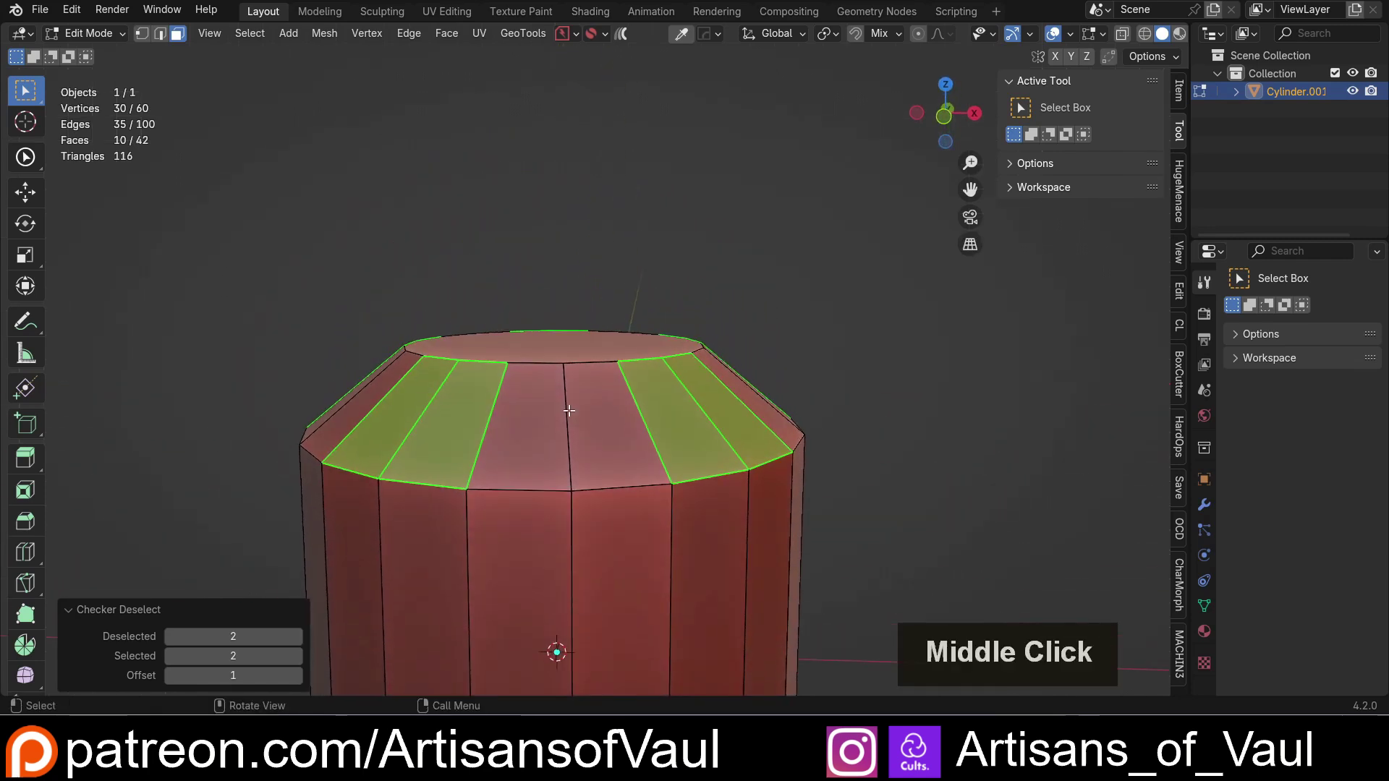
- Select the loop of vertical side faces, with the neighbouring side face active
{"action": "scroll", "coordinate": [579, 487], "scroll_direction": "down", "scroll_amount": 3}
{"action": "middle_click_drag", "start_coordinate": [580, 487], "coordinate": [541, 432], "text": "shift"}
{"action": "left_click", "coordinate": [579, 456], "text": "alt"}
{"action": "left_click", "coordinate": [579, 477], "text": "shift"}
{"action": "left_click", "coordinate": [592, 452], "text": "shift"}
{"action": "left_click", "coordinate": [594, 447], "text": "shift"}
- Apply Checker Deselect to leave alternating pairs of side faces, 10 of 42
{"action": "middle_click_drag", "start_coordinate": [288, 348], "coordinate": [284, 334]}
{"action": "left_click", "coordinate": [250, 33]}
{"action": "left_click", "coordinate": [292, 210]}
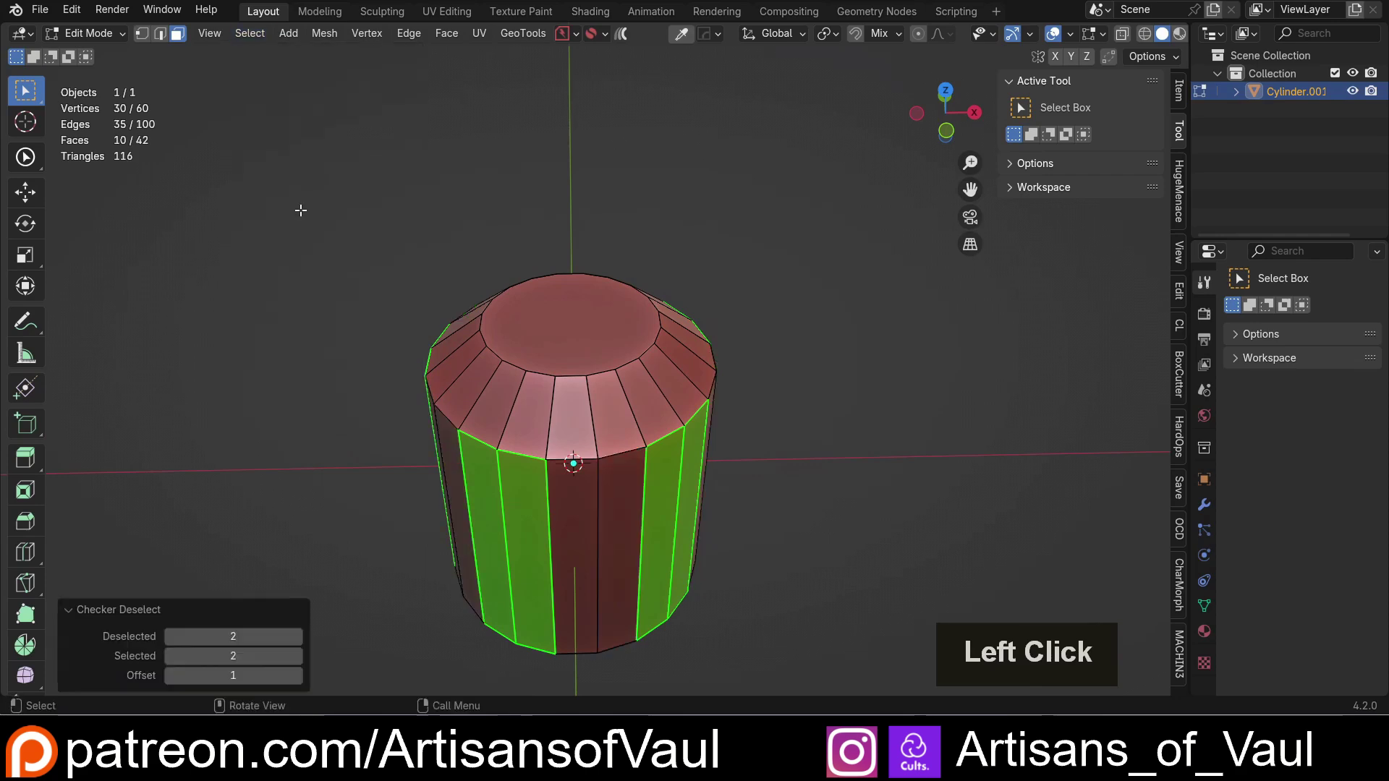
{"action": "key", "text": "alt+e"}
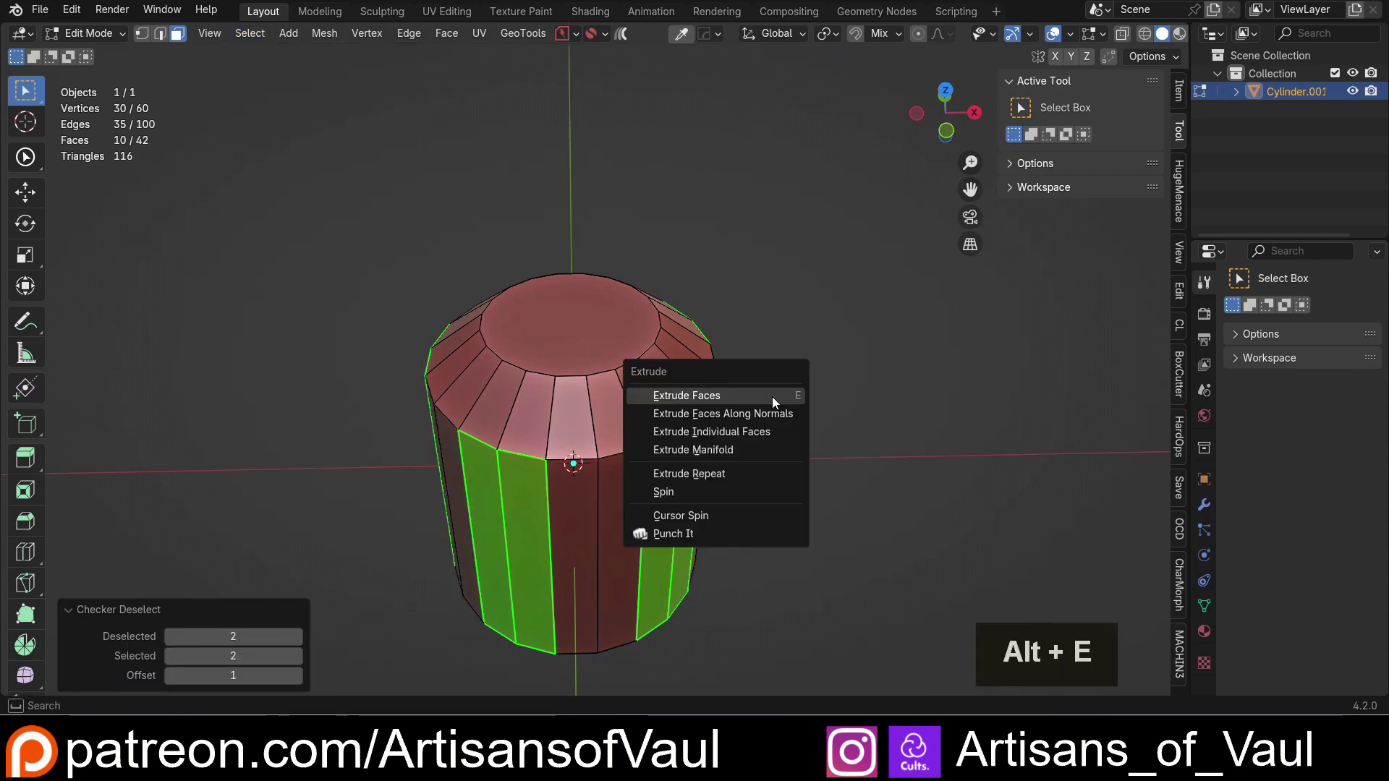
- Extrude the selected side faces along their normals by 0.233 into ribs, then leave Edit Mode
{"action": "left_click", "coordinate": [751, 413]}
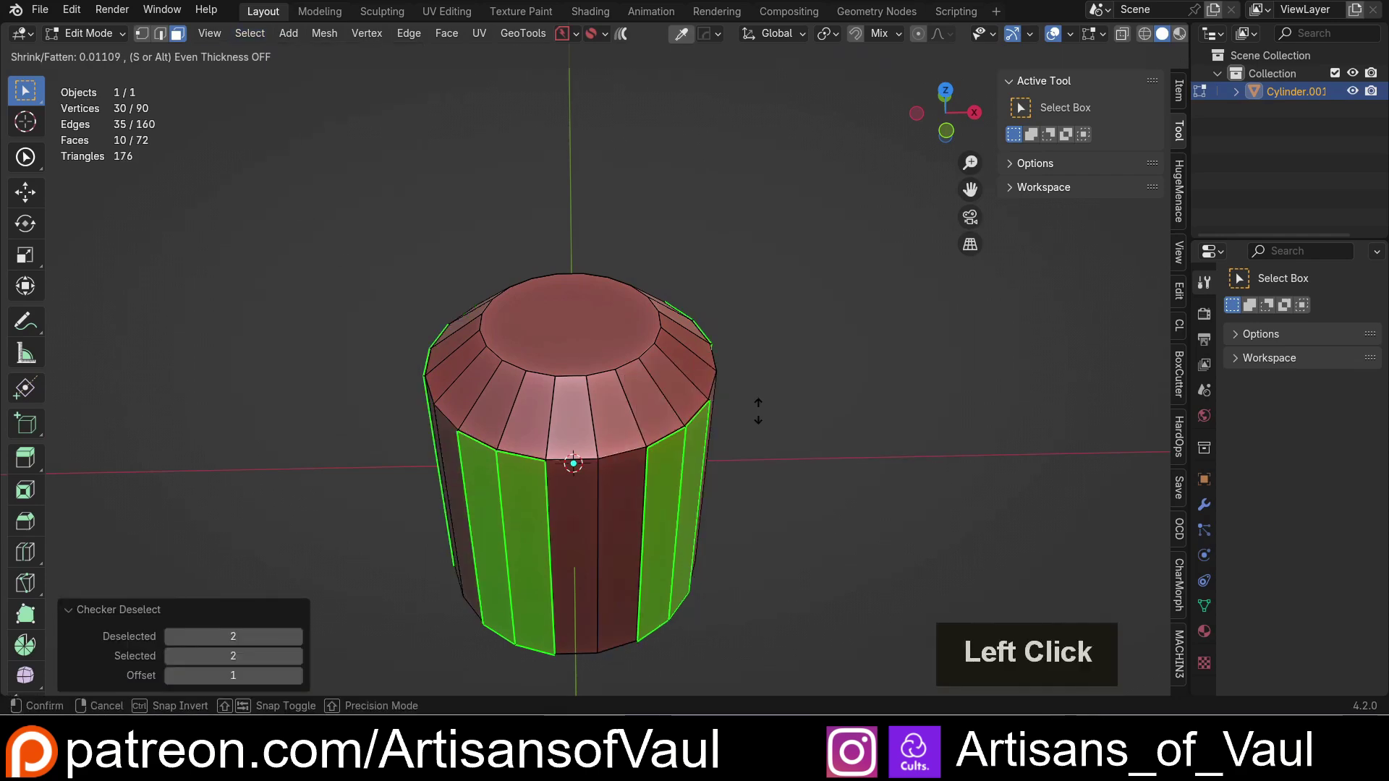
{"action": "left_click", "coordinate": [802, 394]}
{"action": "middle_click_drag", "start_coordinate": [801, 394], "coordinate": [646, 309]}
{"action": "key", "text": "Tab"}
{"action": "left_click", "coordinate": [646, 197]}
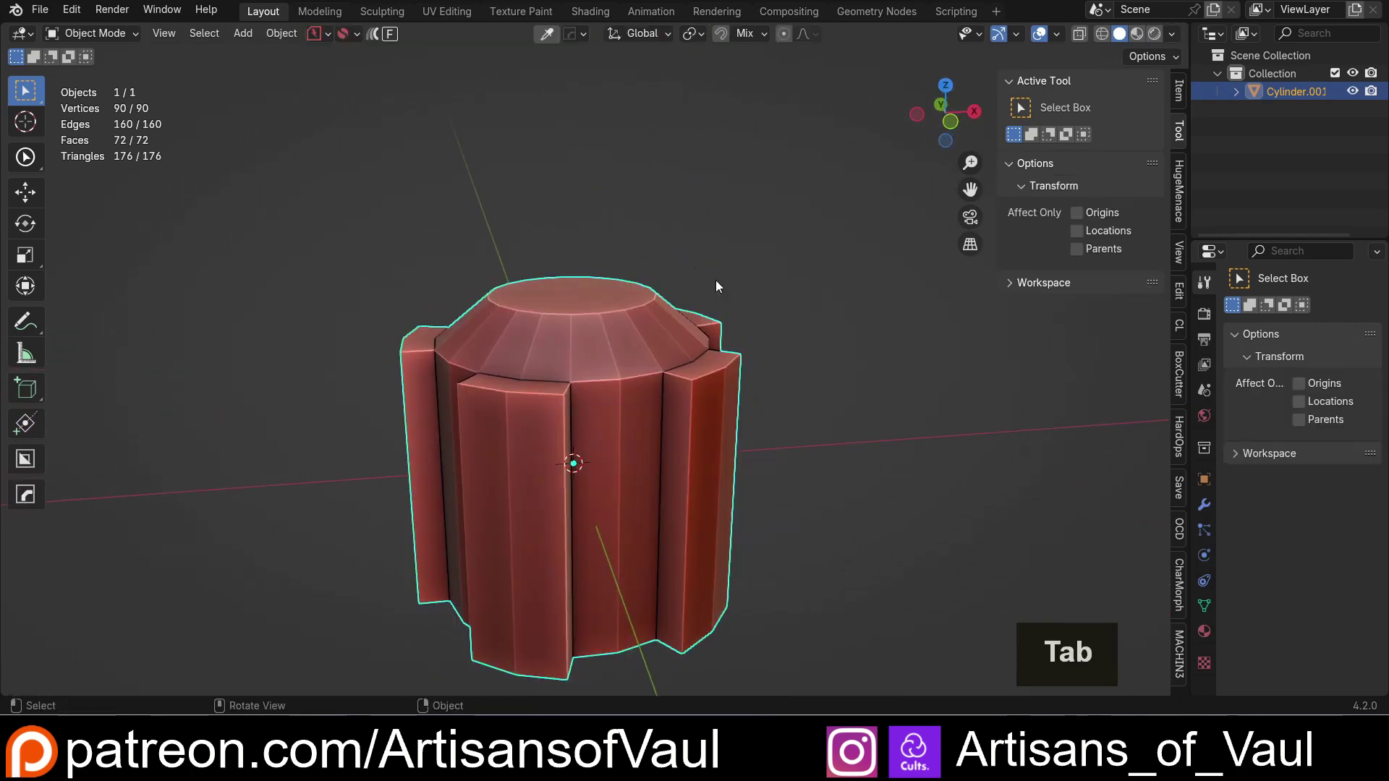
{"action": "middle_click_drag", "start_coordinate": [714, 280], "coordinate": [734, 393]}
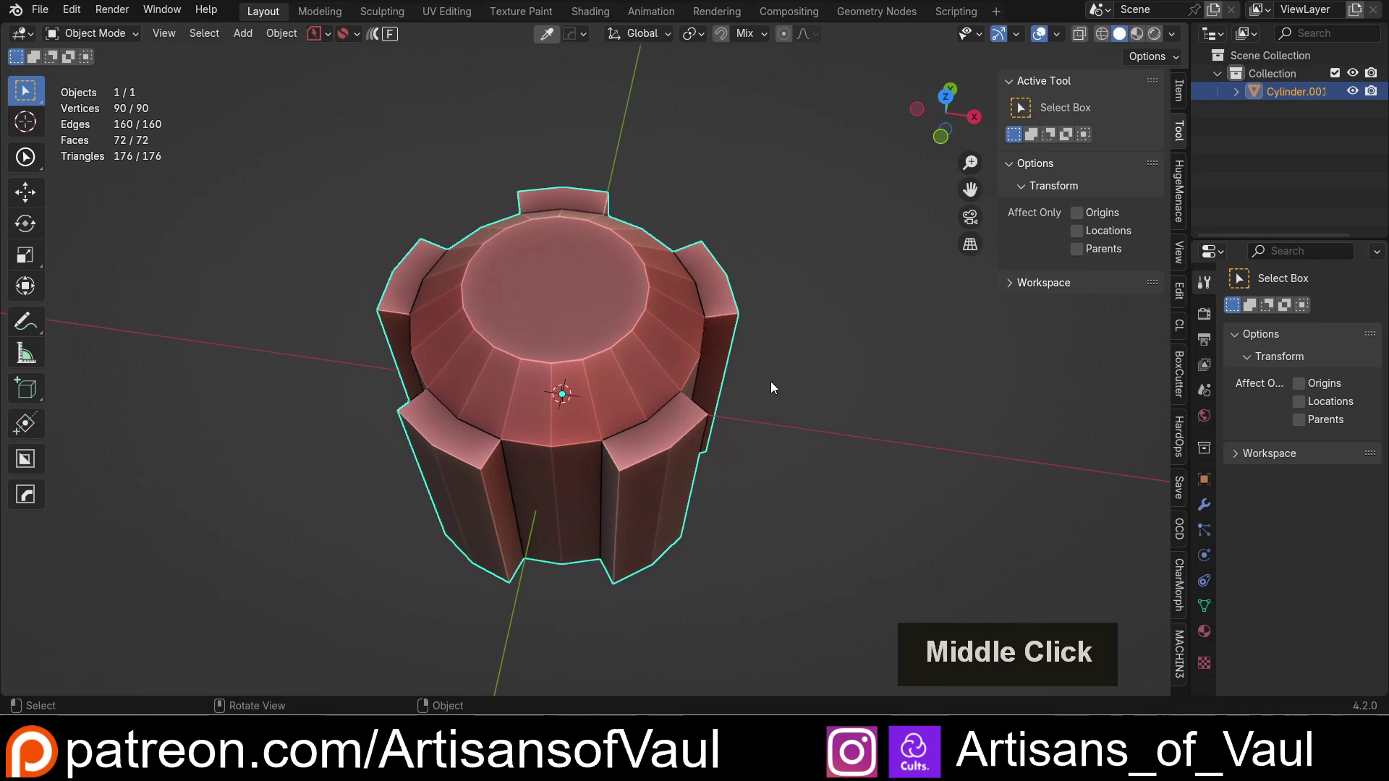